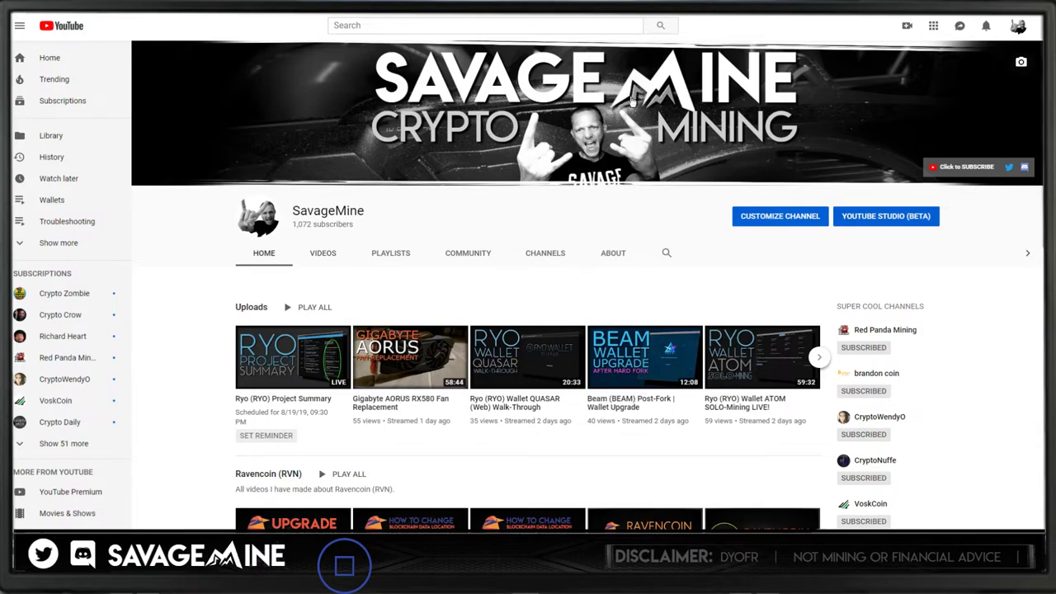
Browse the recent uploads on the SavageMine YouTube channel, including the older Ryo wallet and mining videos.
key(ctrl+Tab)
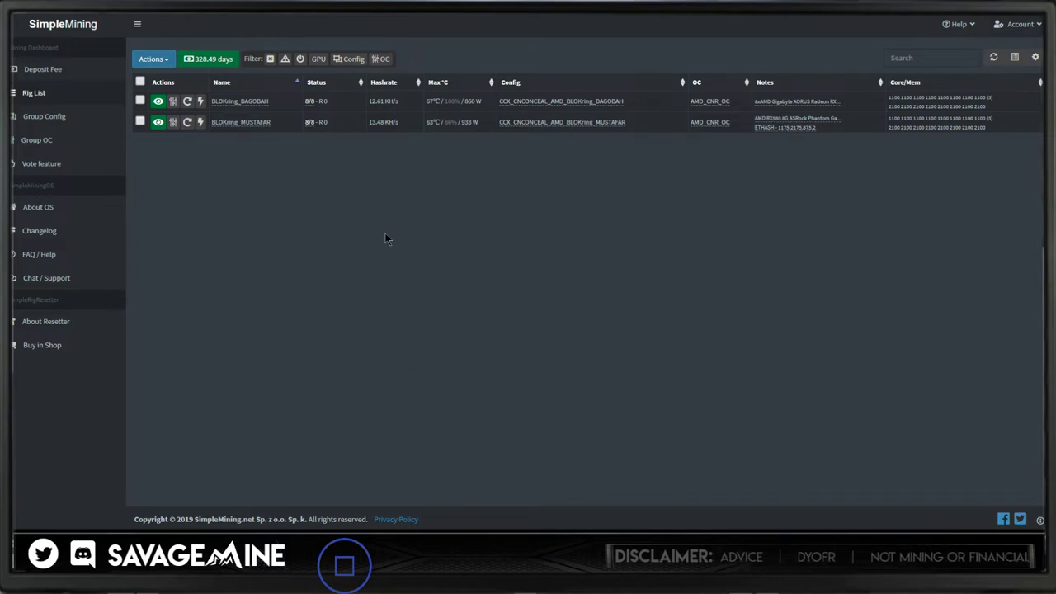
key(ctrl+Tab)
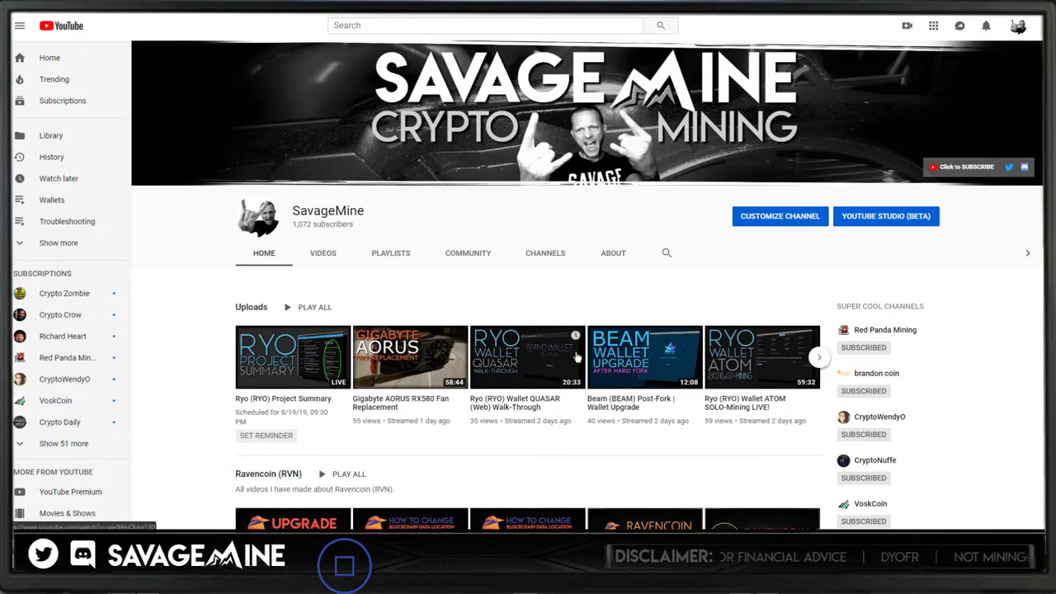
click(820, 360)
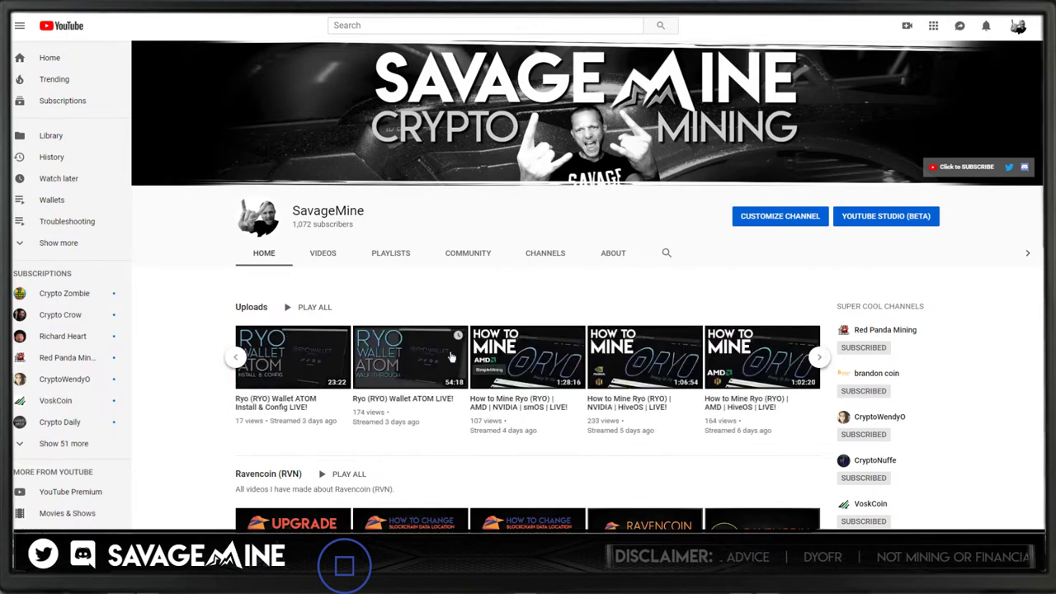
click(235, 357)
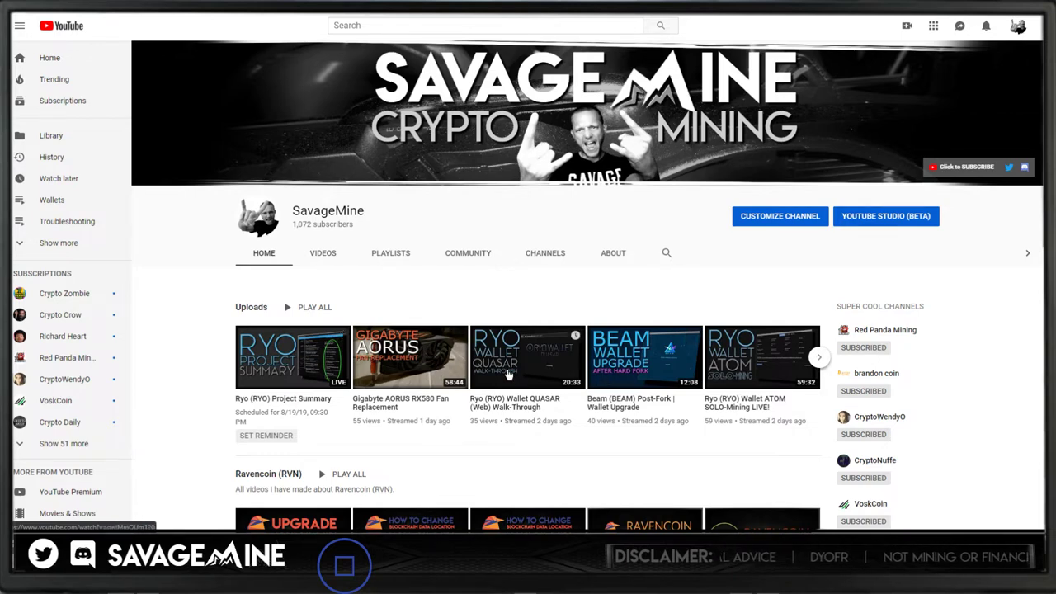
click(820, 358)
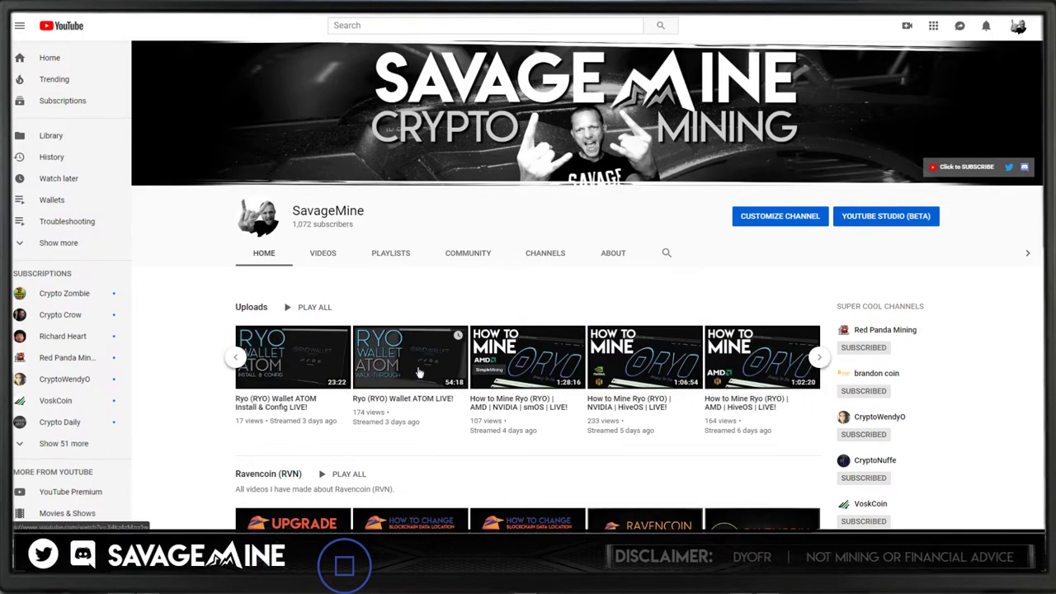
click(236, 357)
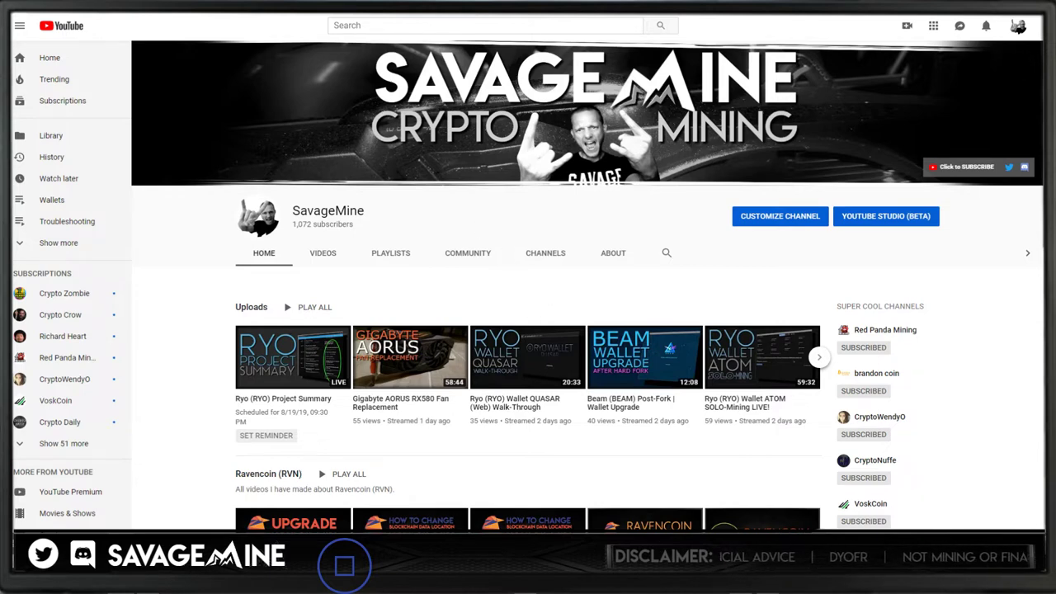
Switch to Hive OS, open the farm's flight sheets and filter them by the RYO coin.
key(ctrl+Tab)
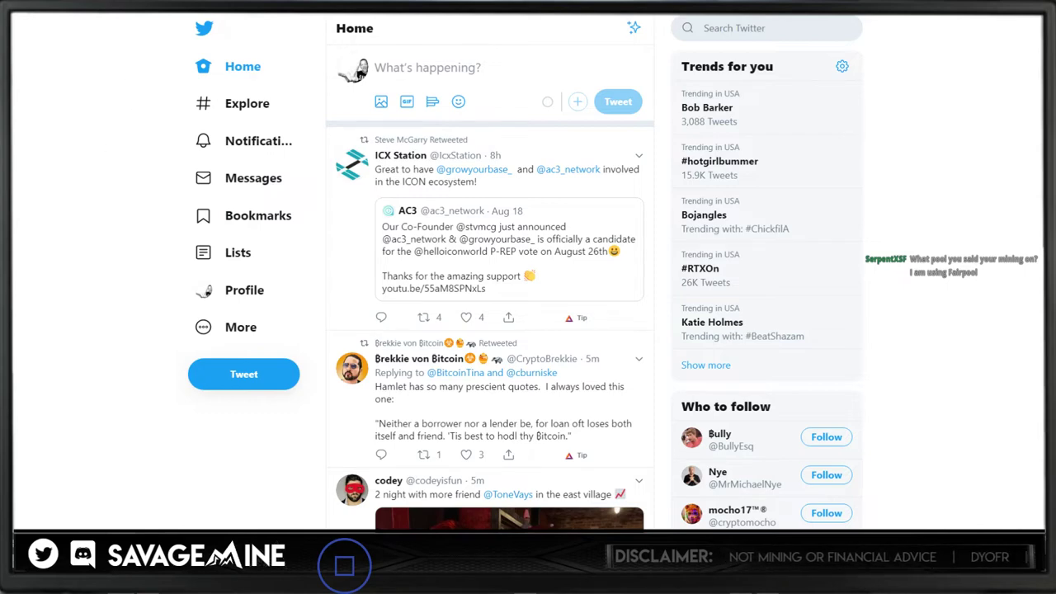
key(ctrl+Tab)
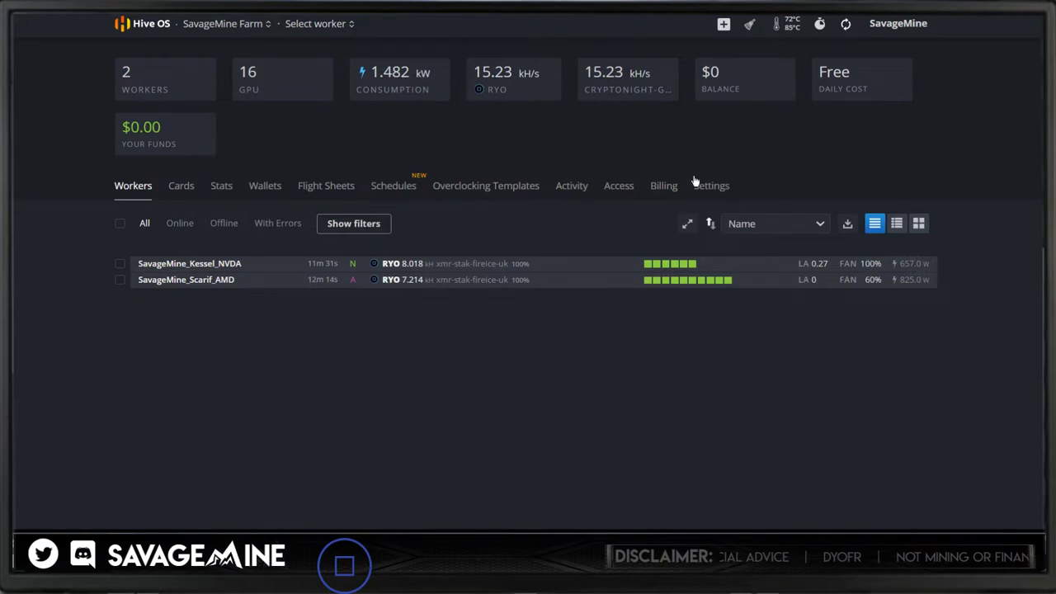
click(317, 186)
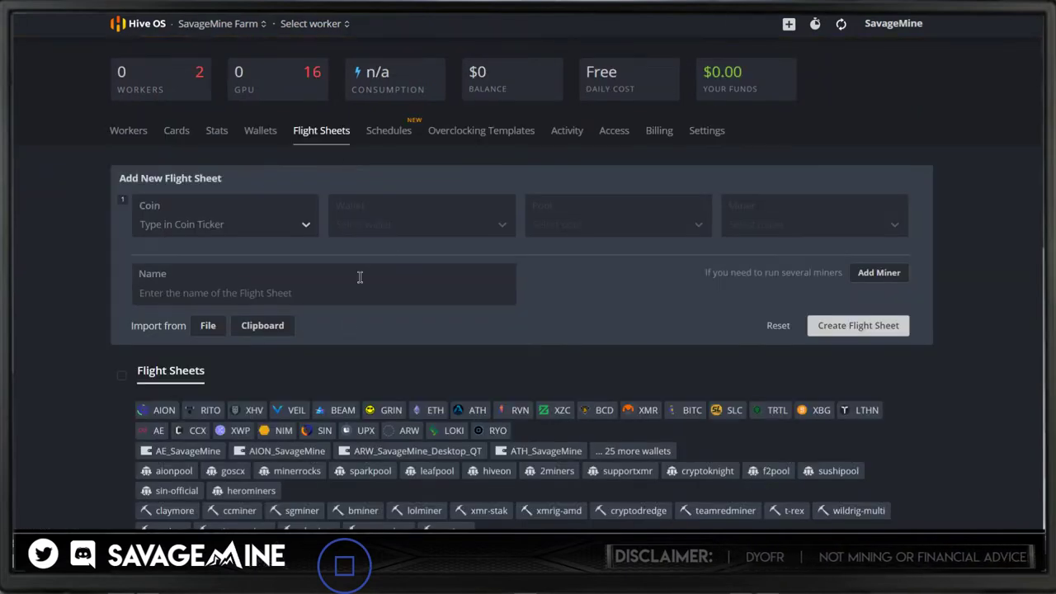
click(497, 430)
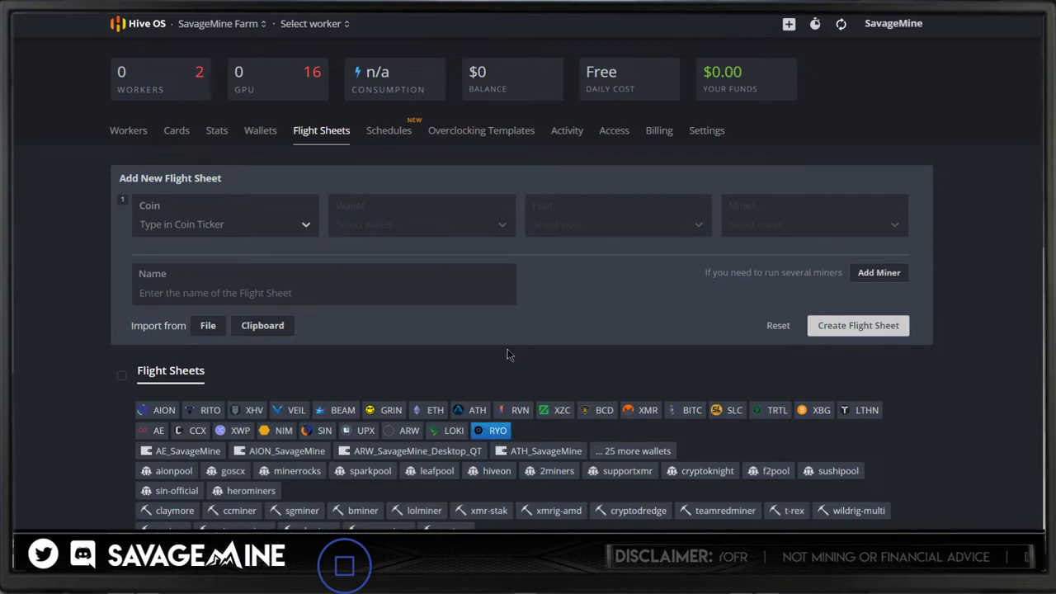
Open the RYO_AMD_SavageMine flight sheet for editing to view its coin, wallet, pool and miner settings.
scroll(508, 351, down, 2)
scroll(532, 324, down, 1)
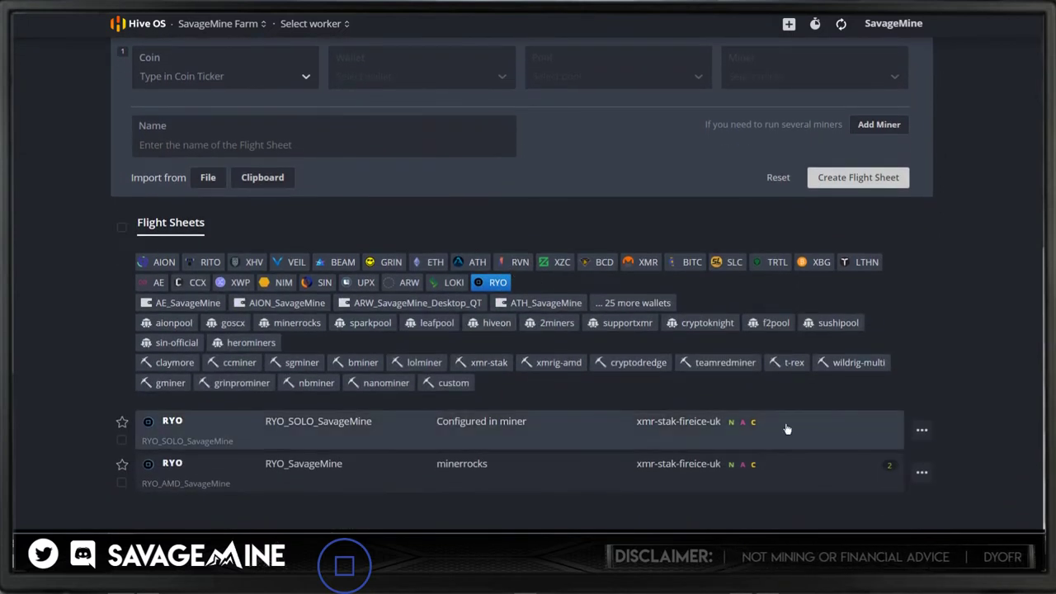
click(922, 476)
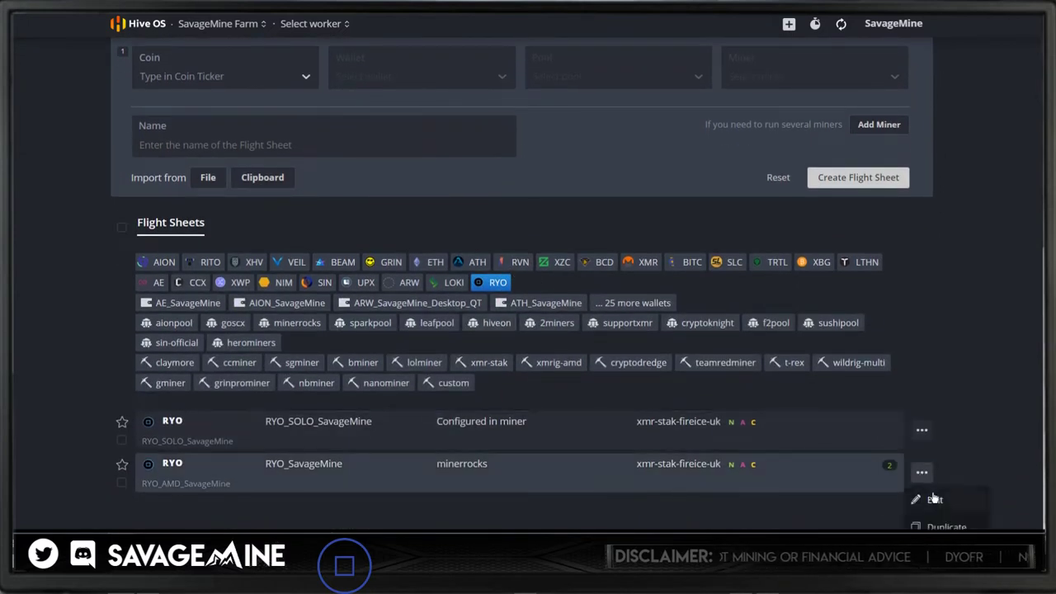
click(932, 497)
scroll(660, 371, down, 2)
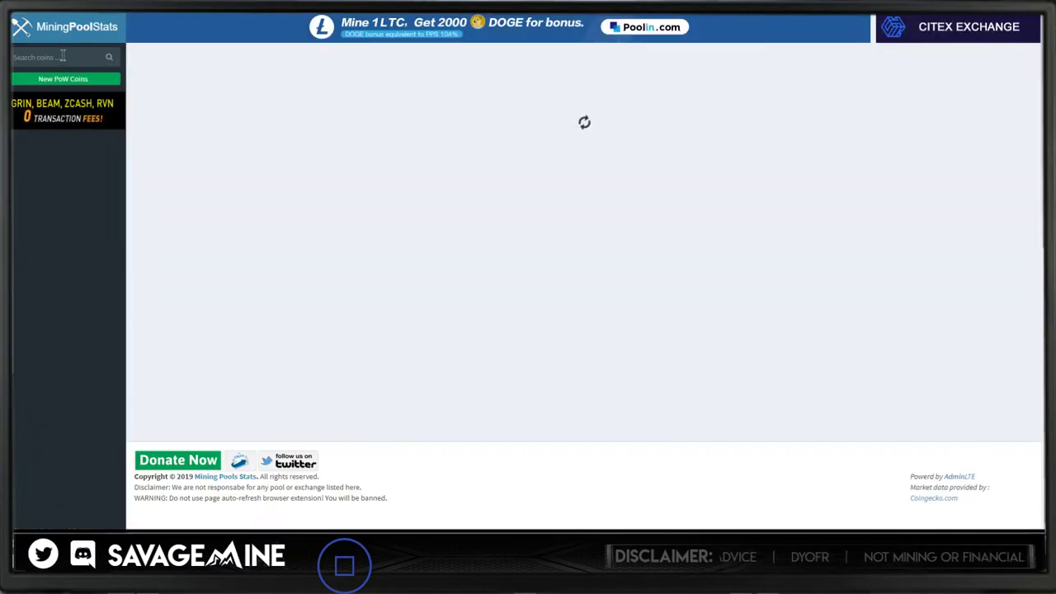
Search MiningPoolStats for "ryo" and open the mining pool list of the Ryo coin.
click(62, 56)
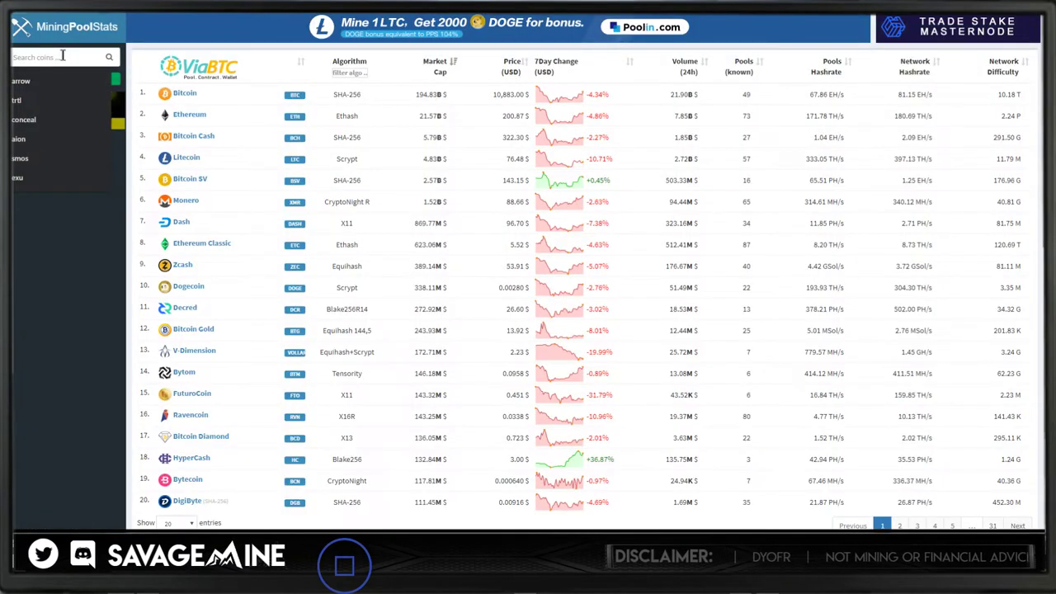
text(r)
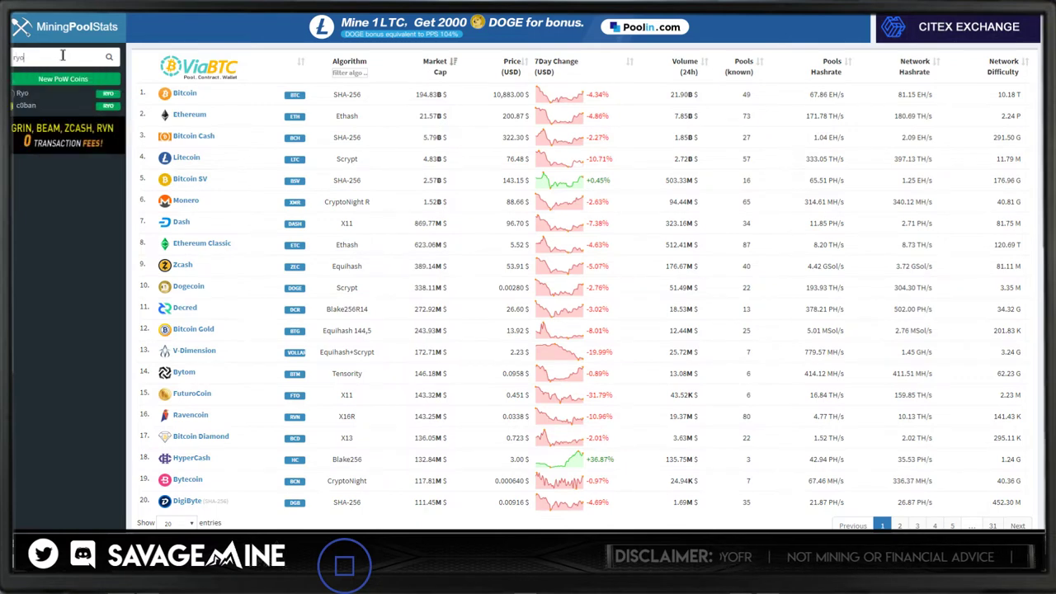
text(yo)
click(33, 96)
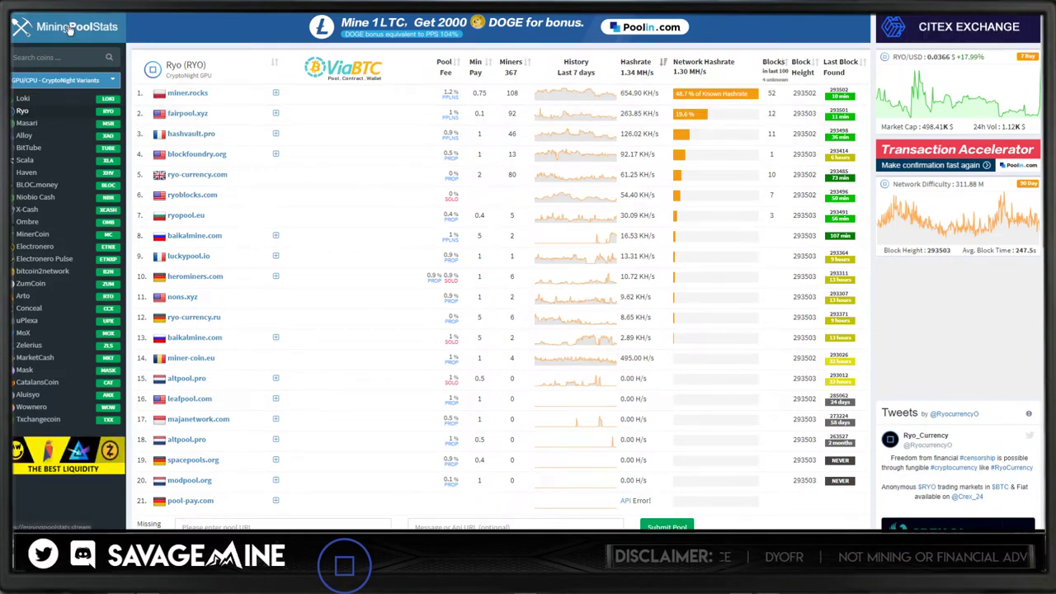
Switch back to Hive OS and review the RYO flight sheets.
click(109, 35)
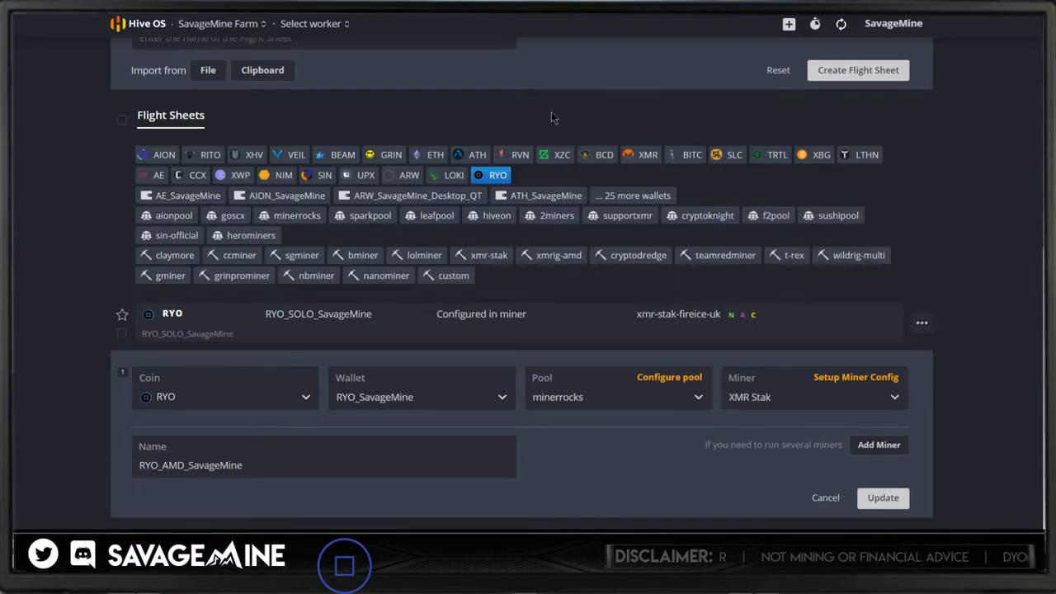
scroll(553, 111, down, 1)
scroll(567, 132, up, 5)
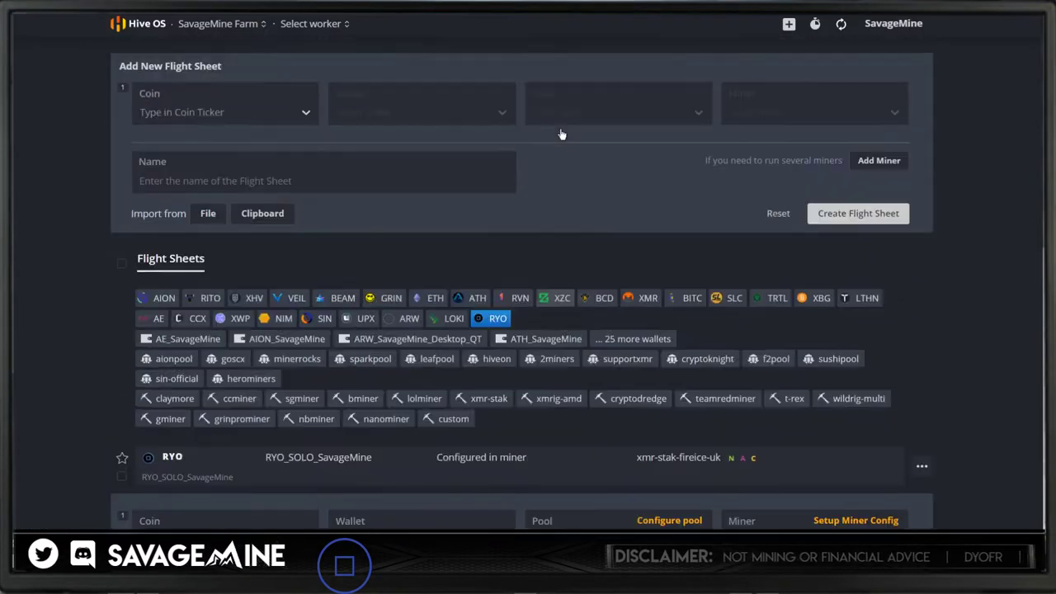
click(219, 25)
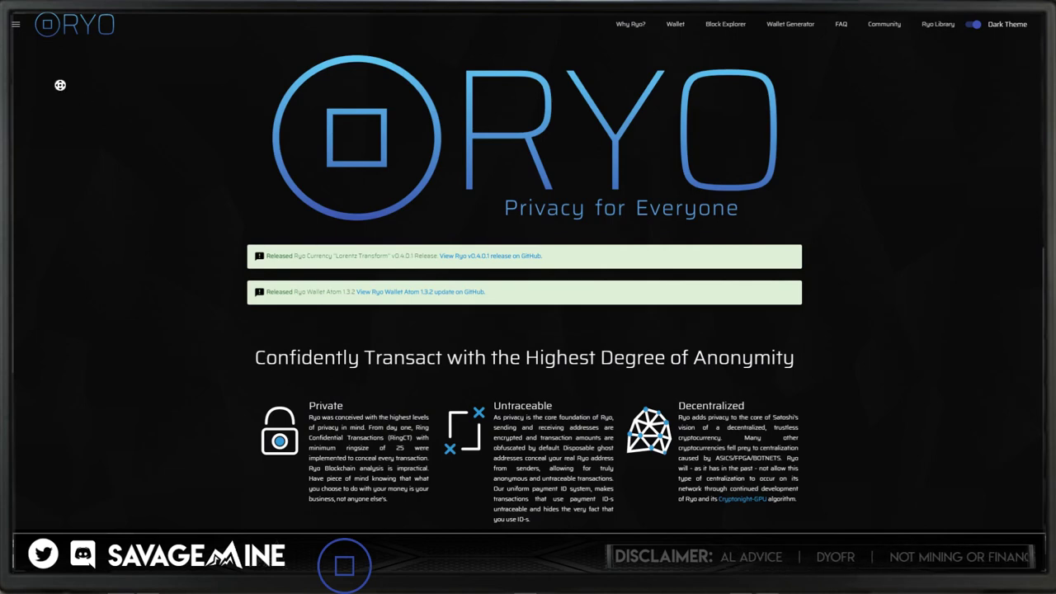
Read the Ryo website's home page from the release notices through the privacy, decentralization, fungibility and ease-of-use sections.
scroll(59, 90, down, 1)
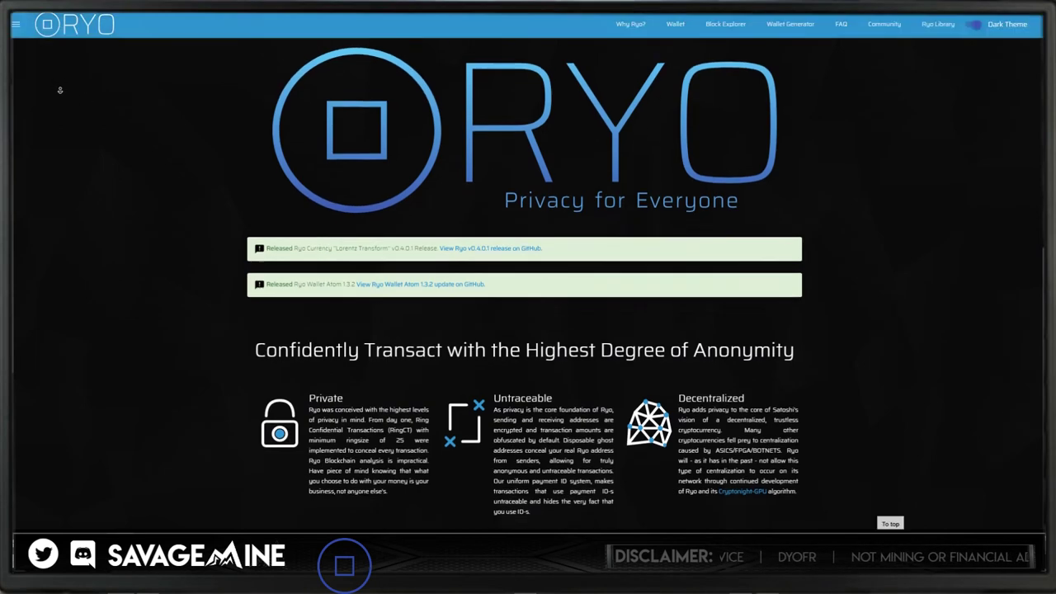
scroll(59, 90, down, 2)
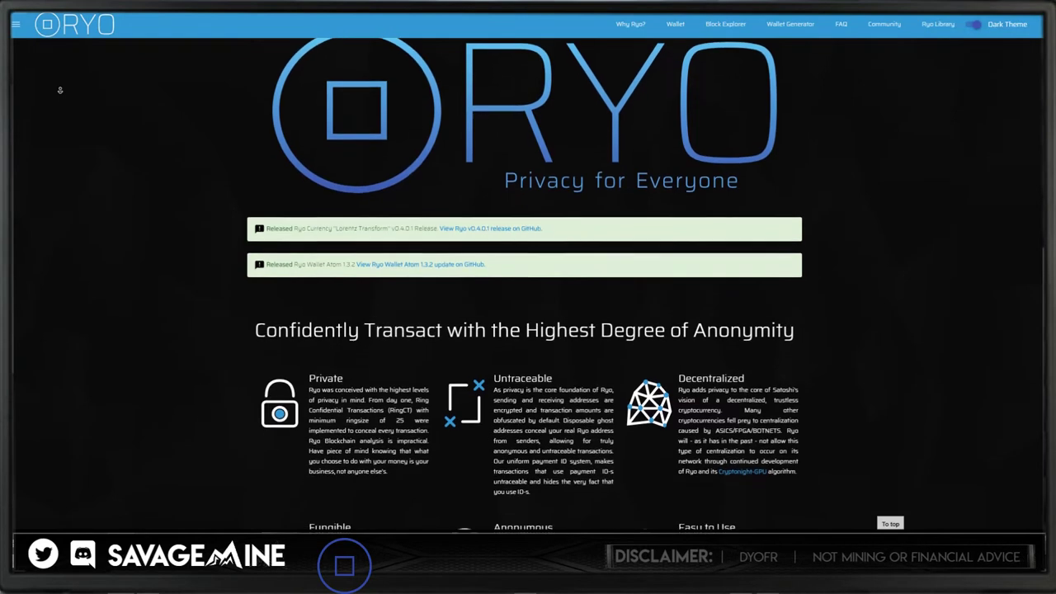
scroll(59, 90, down, 2)
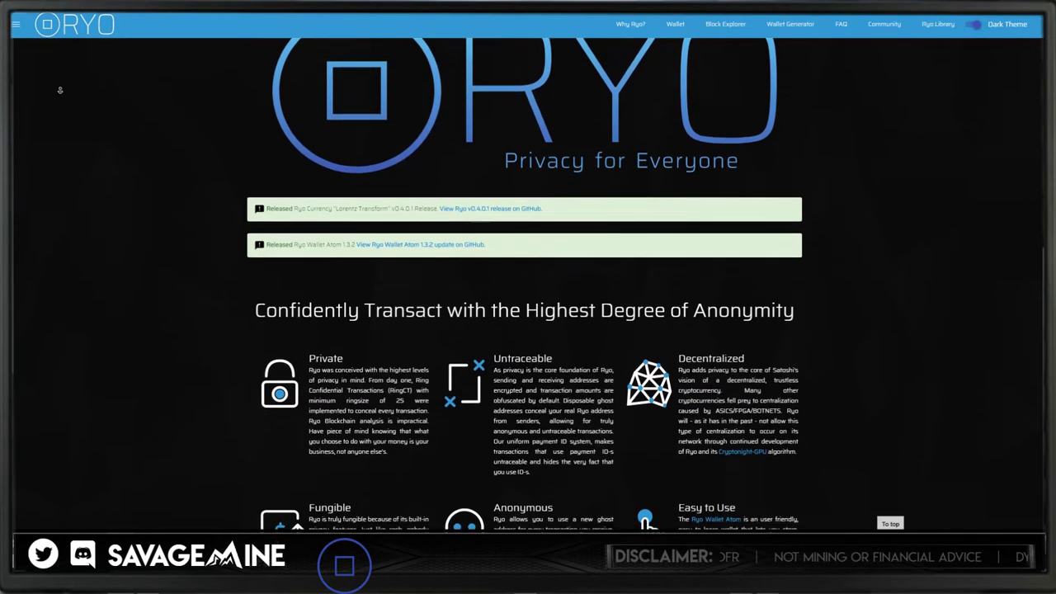
scroll(59, 90, down, 2)
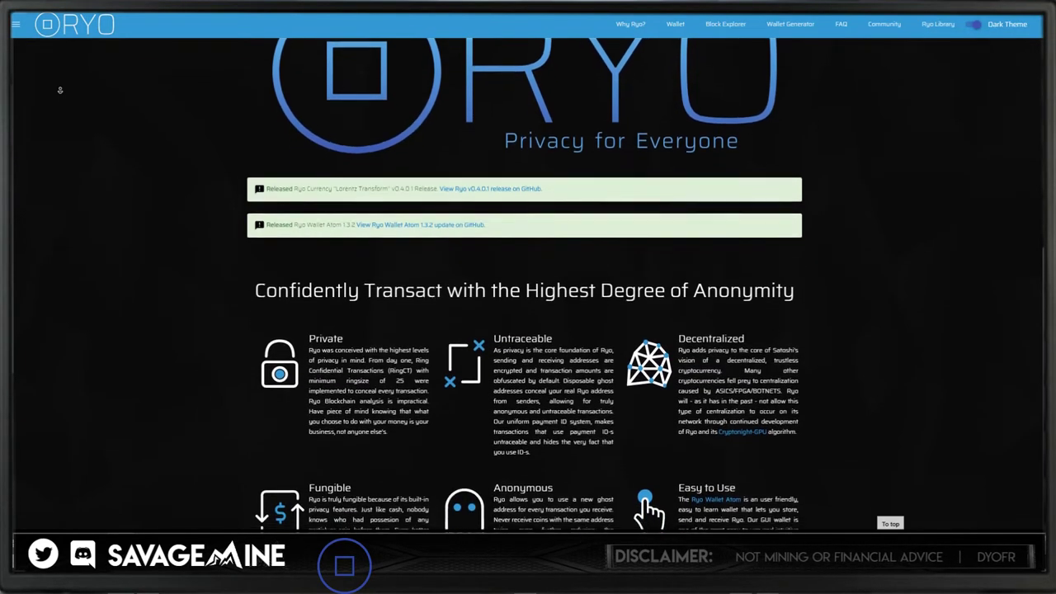
scroll(59, 90, down, 2)
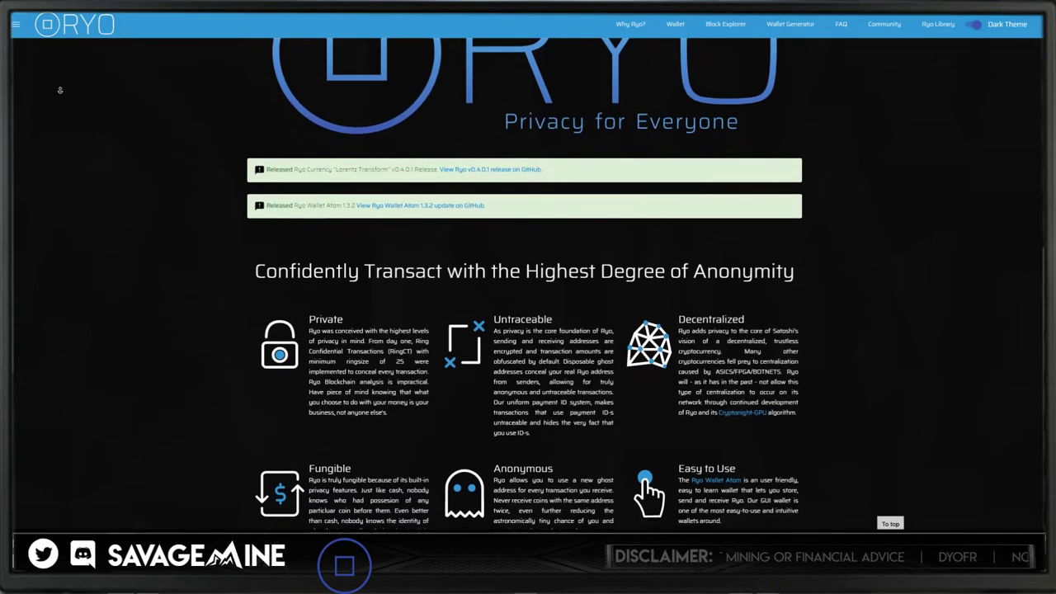
scroll(59, 90, down, 2)
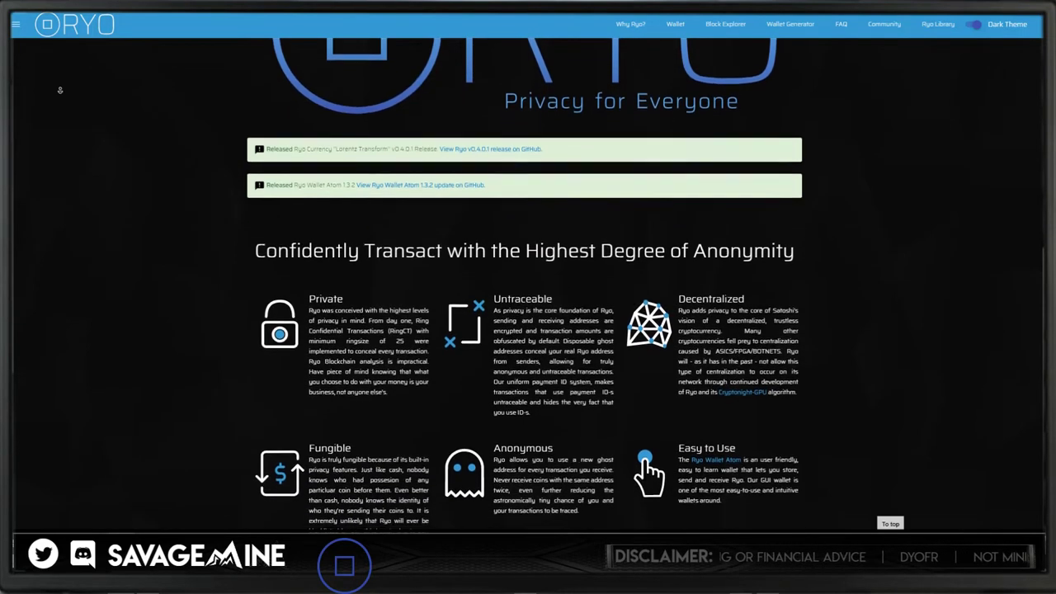
scroll(59, 90, down, 2)
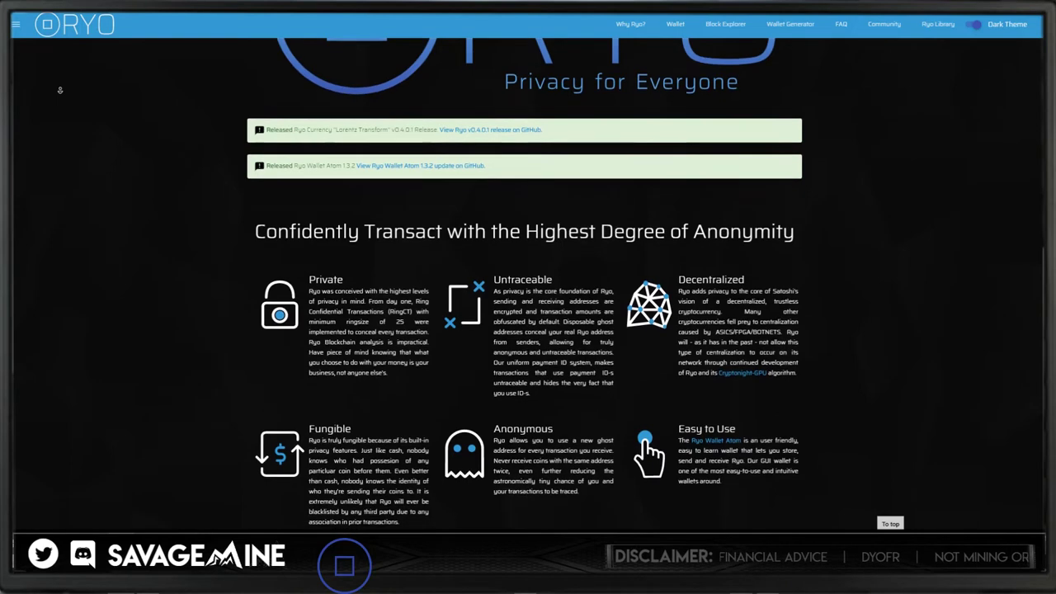
scroll(59, 90, down, 2)
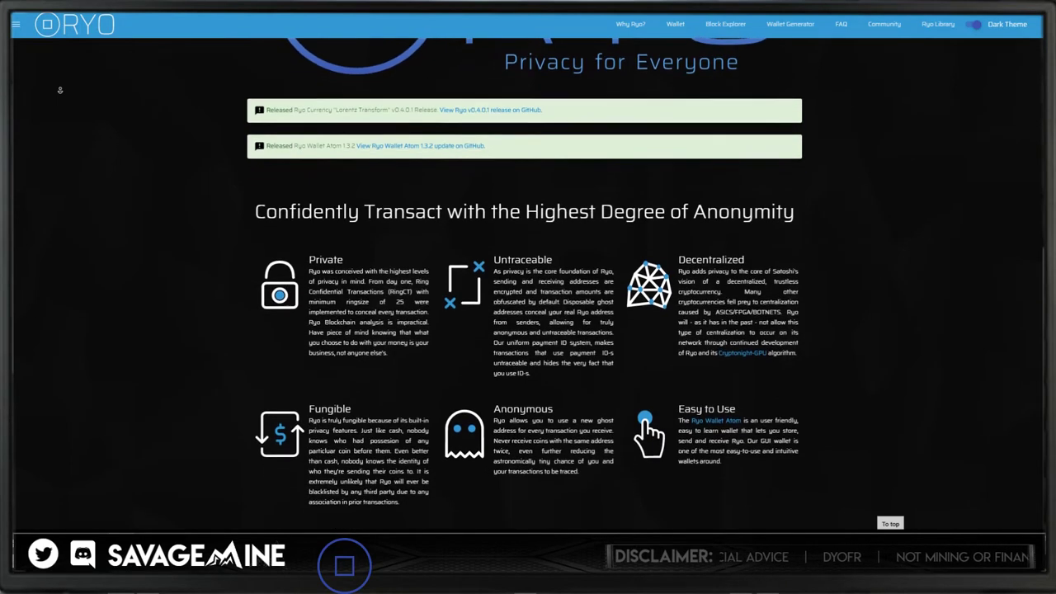
scroll(59, 90, down, 2)
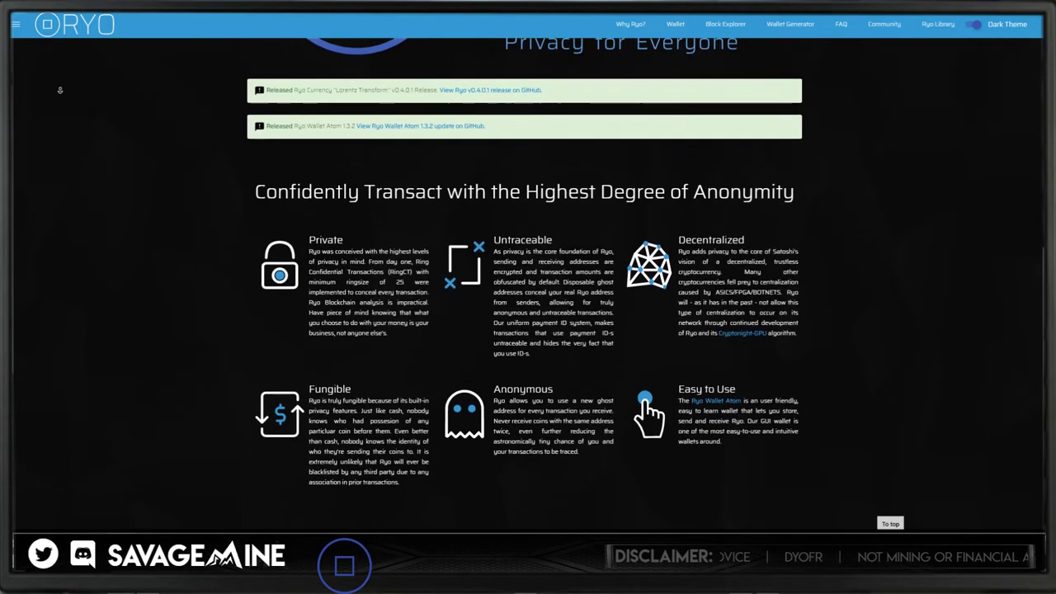
scroll(59, 90, down, 2)
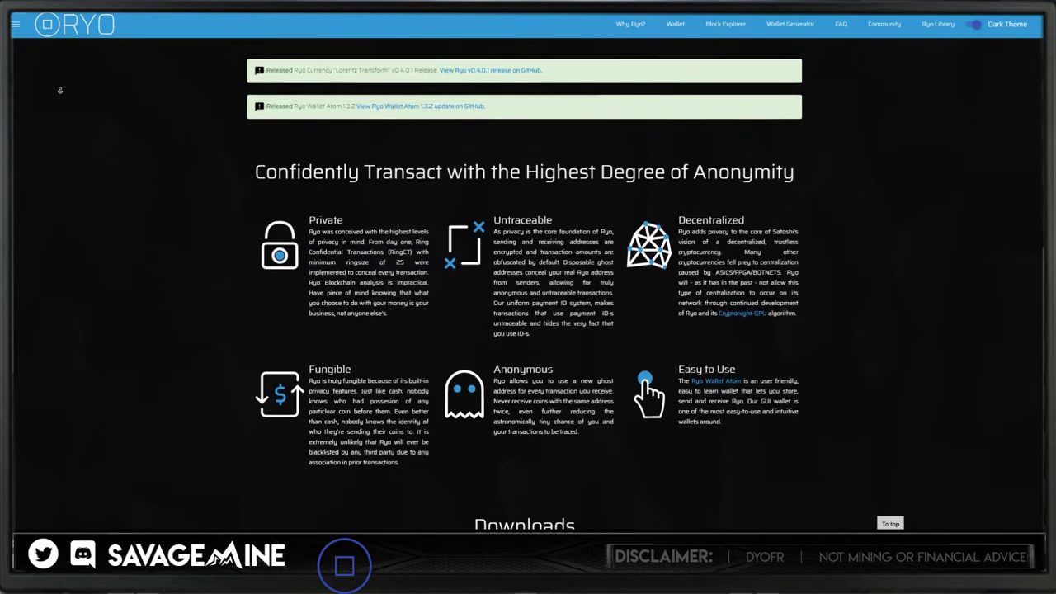
scroll(59, 90, down, 1)
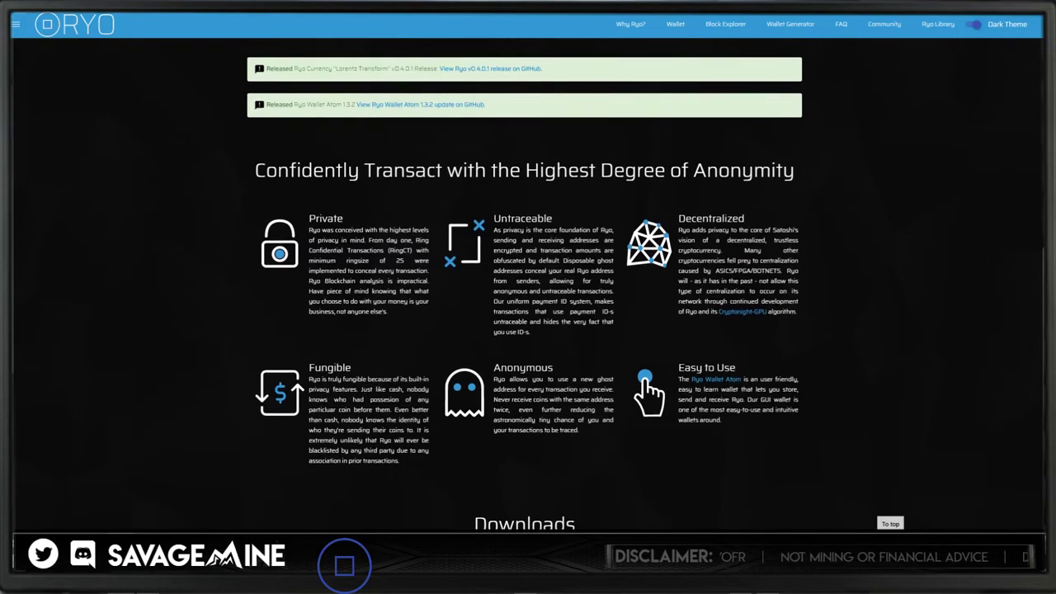
Switch to Twitter, search for "fire" and open the Fireice UK profile.
key(ctrl+Tab)
click(709, 29)
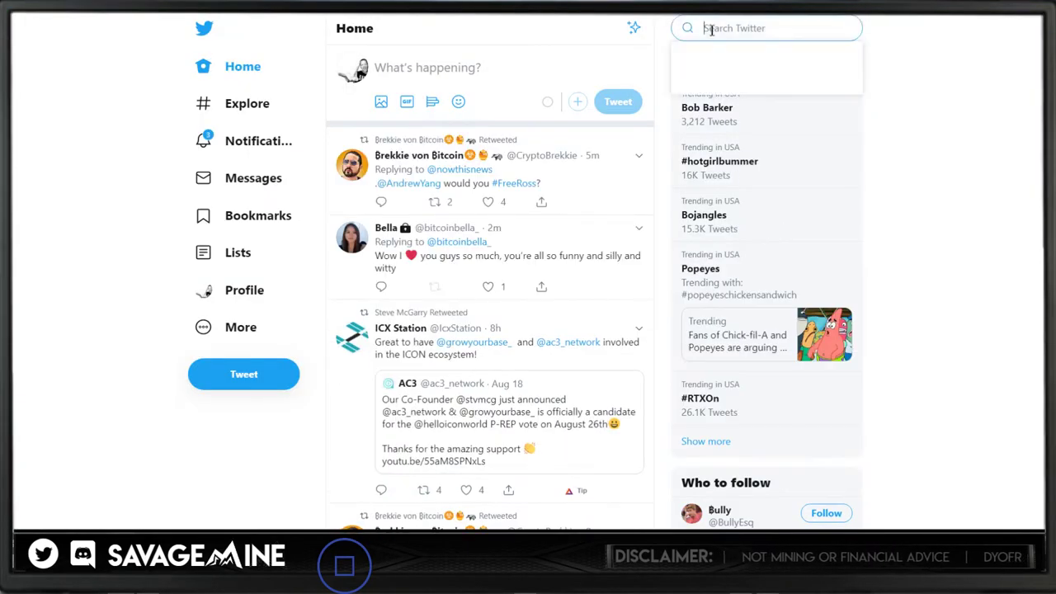
text(fire)
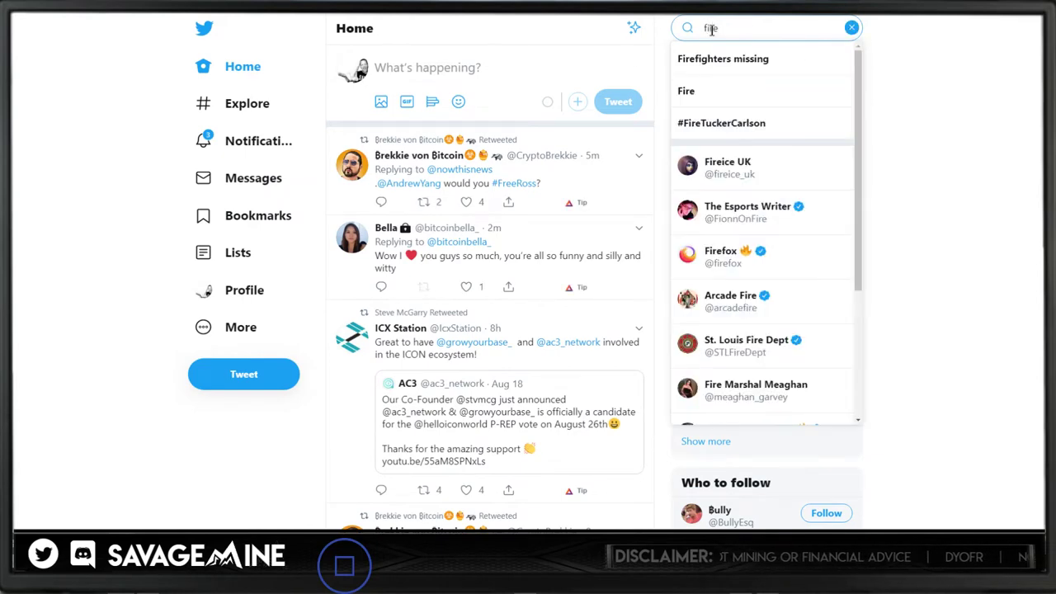
click(741, 161)
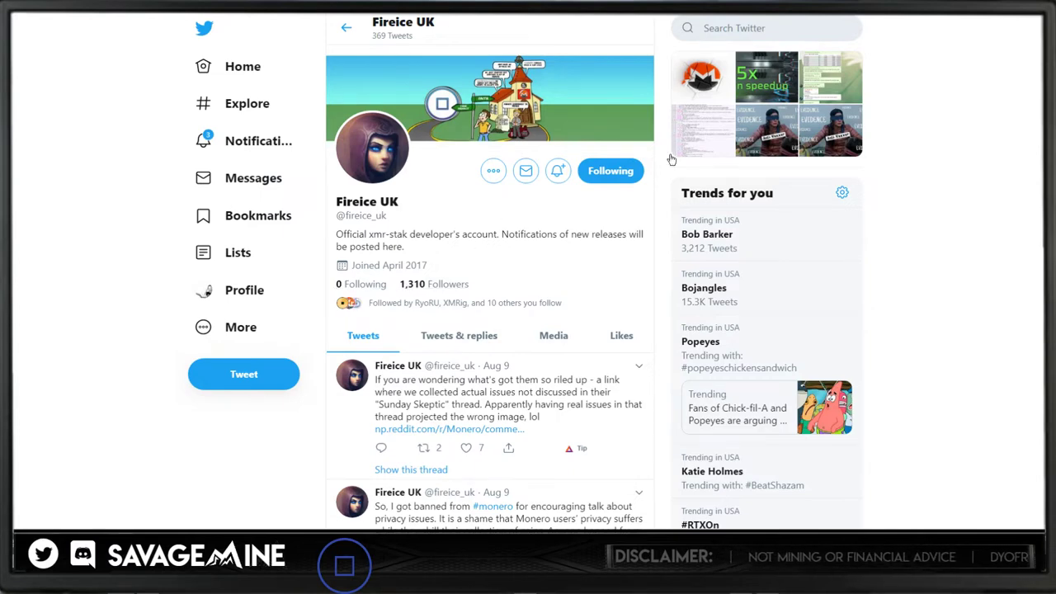
Search Twitter for "mosu" and open the mosu_forge developer profile.
click(723, 31)
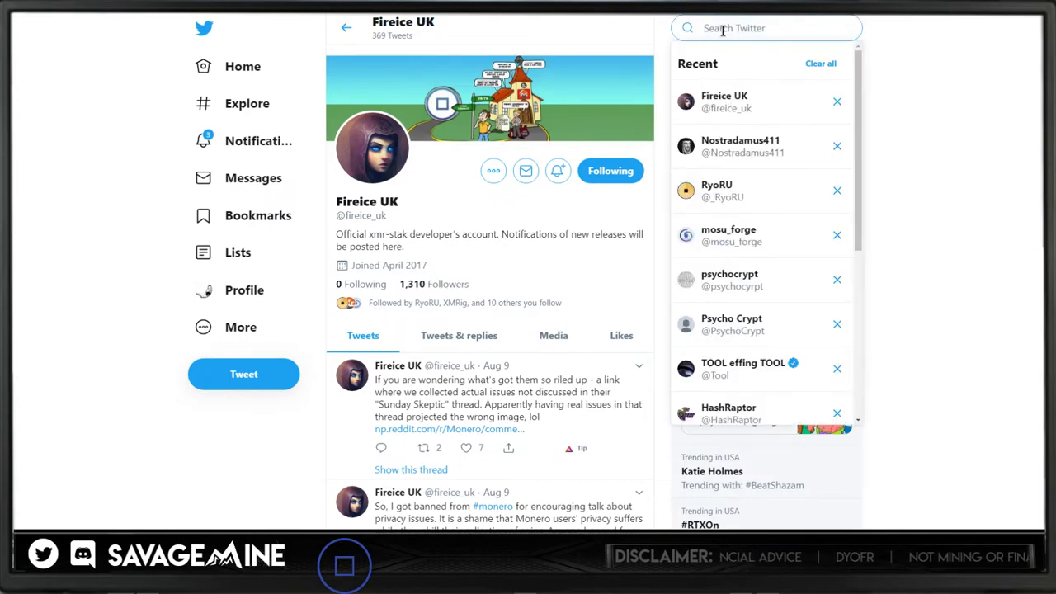
text(mosu)
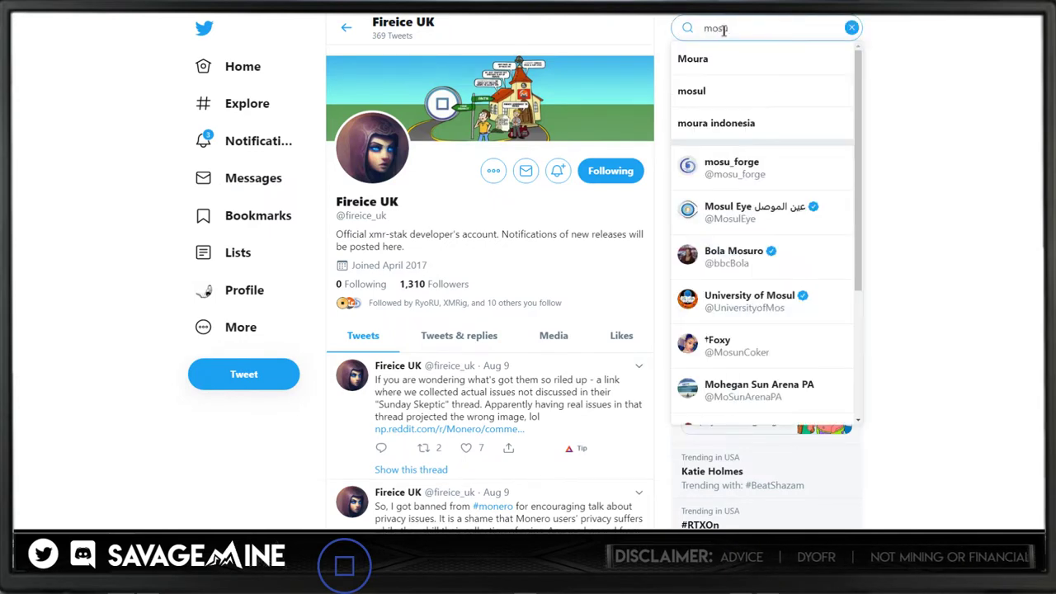
click(741, 168)
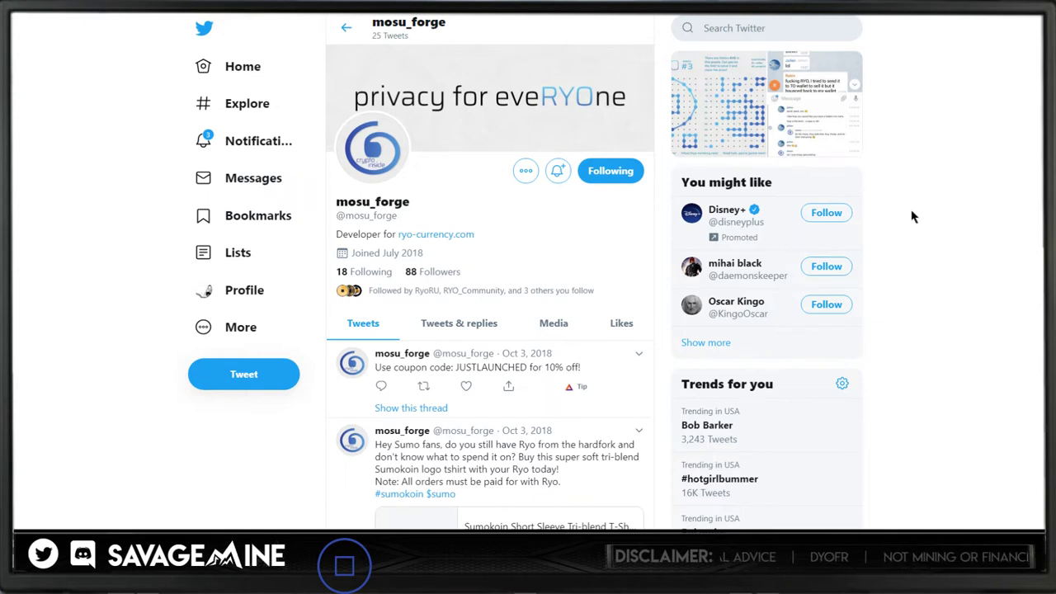
click(738, 27)
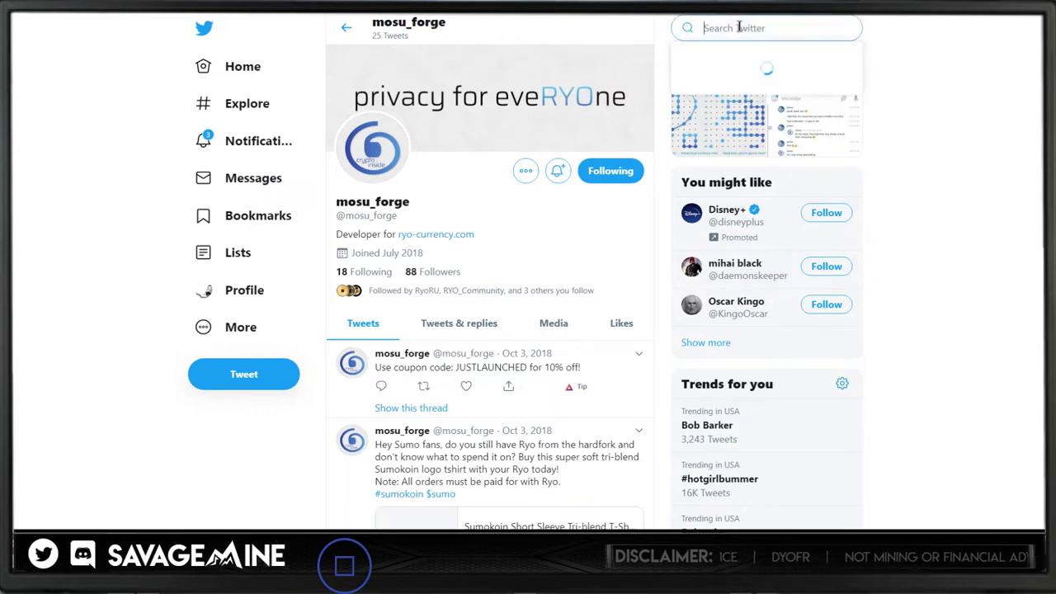
text(ryo)
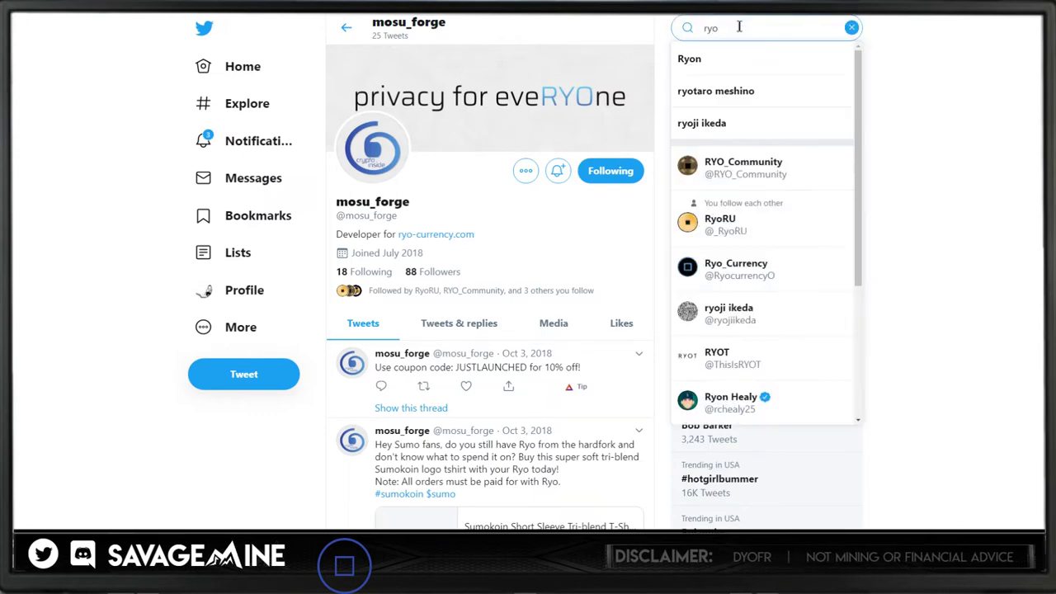
click(723, 225)
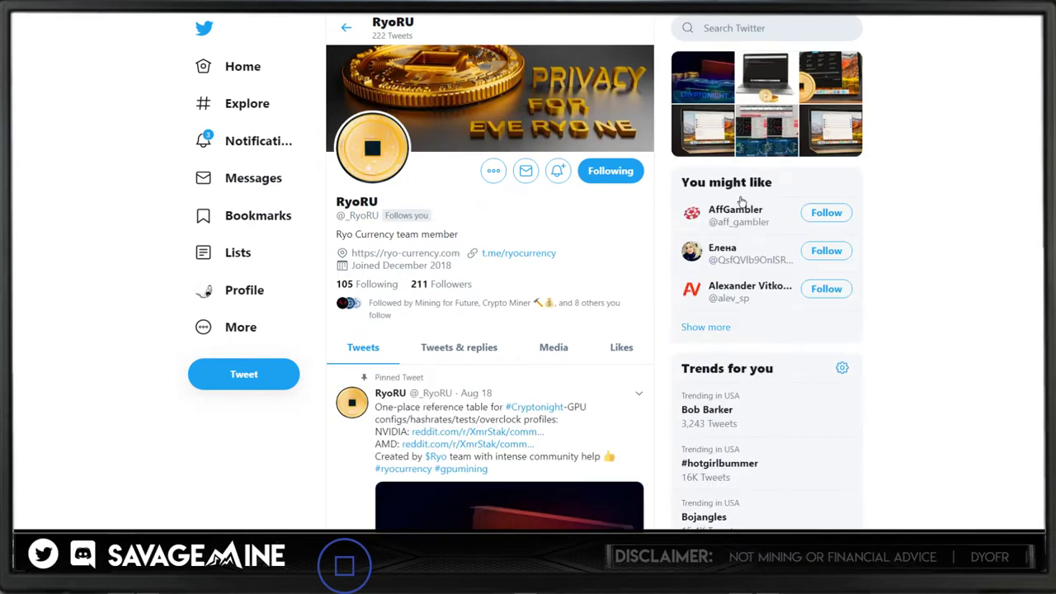
Search Twitter for "nostr" and open the Nostradamus411 profile.
click(742, 28)
text(no)
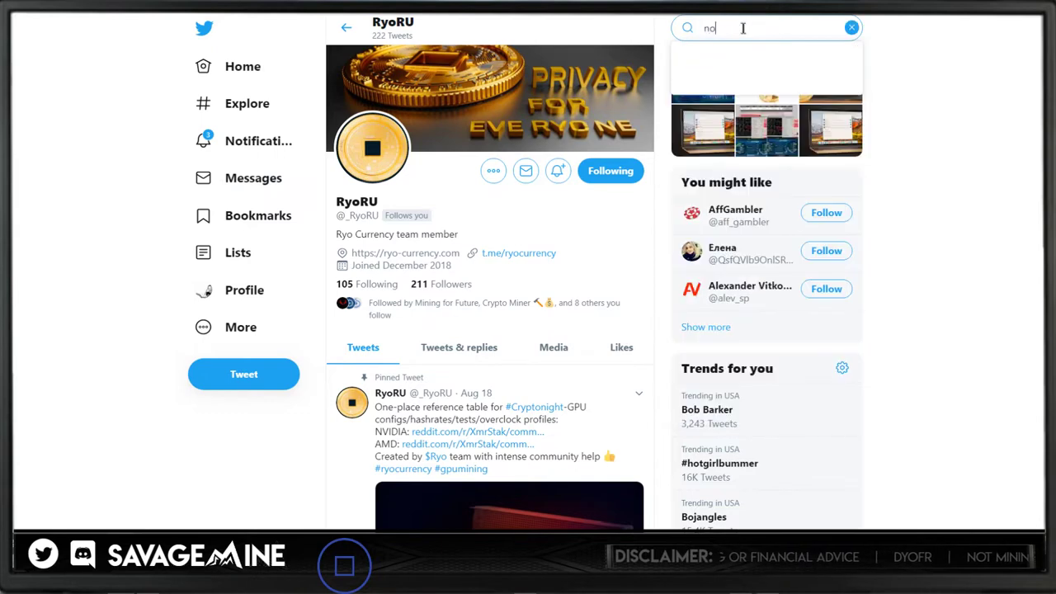
text(str)
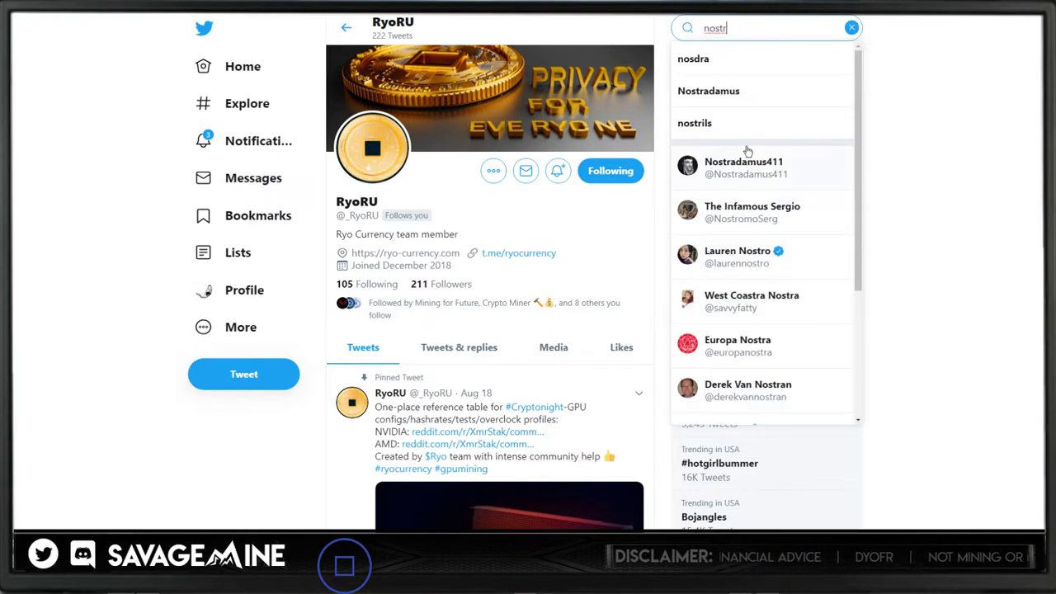
click(751, 168)
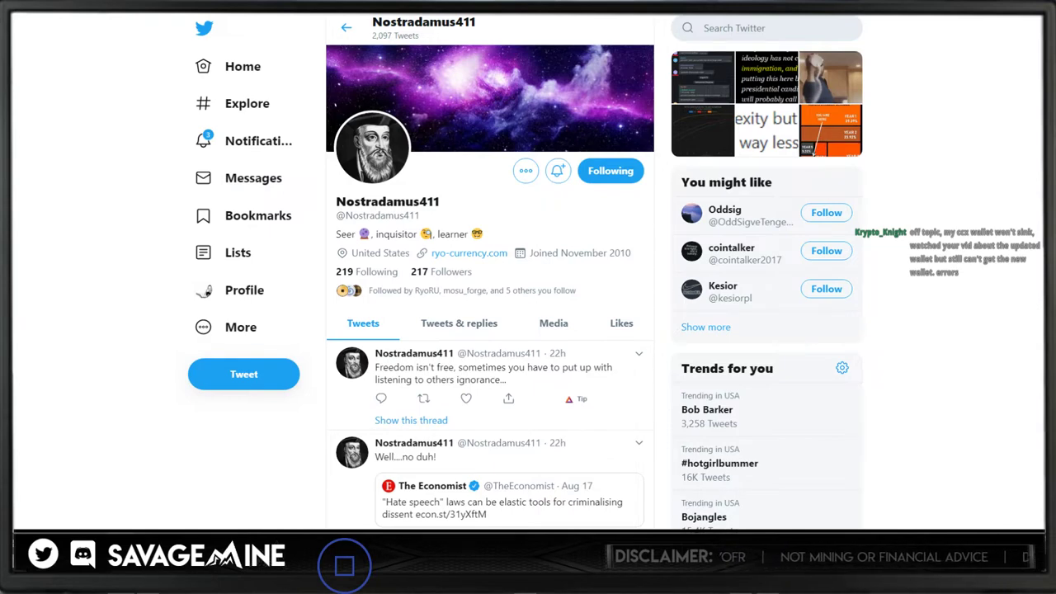
Switch back to the Ryo website and review the release notices and the anonymity feature overview on the home page.
key(ctrl+Tab)
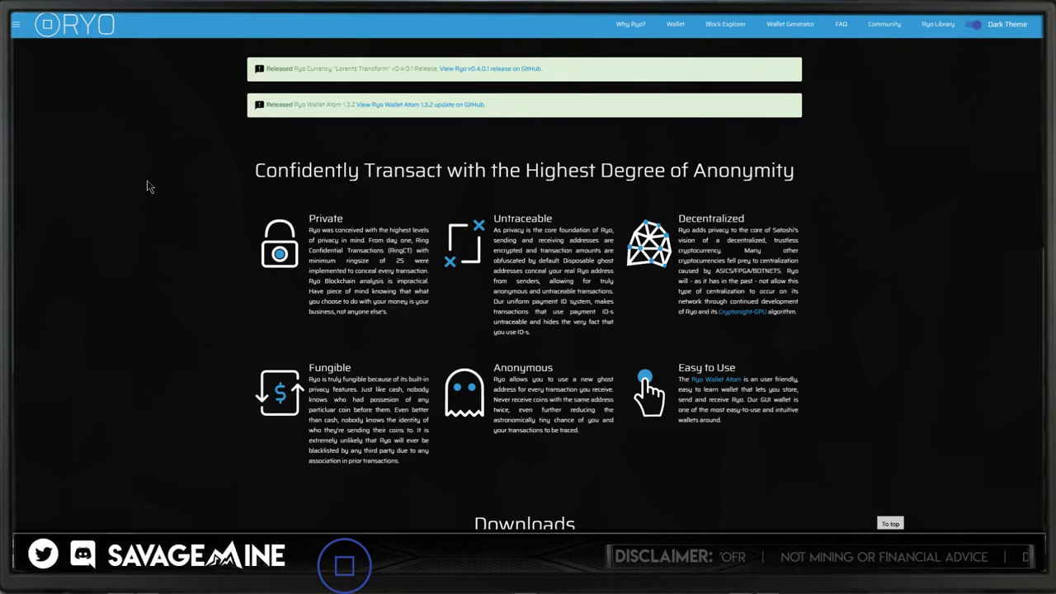
scroll(147, 183, up, 1)
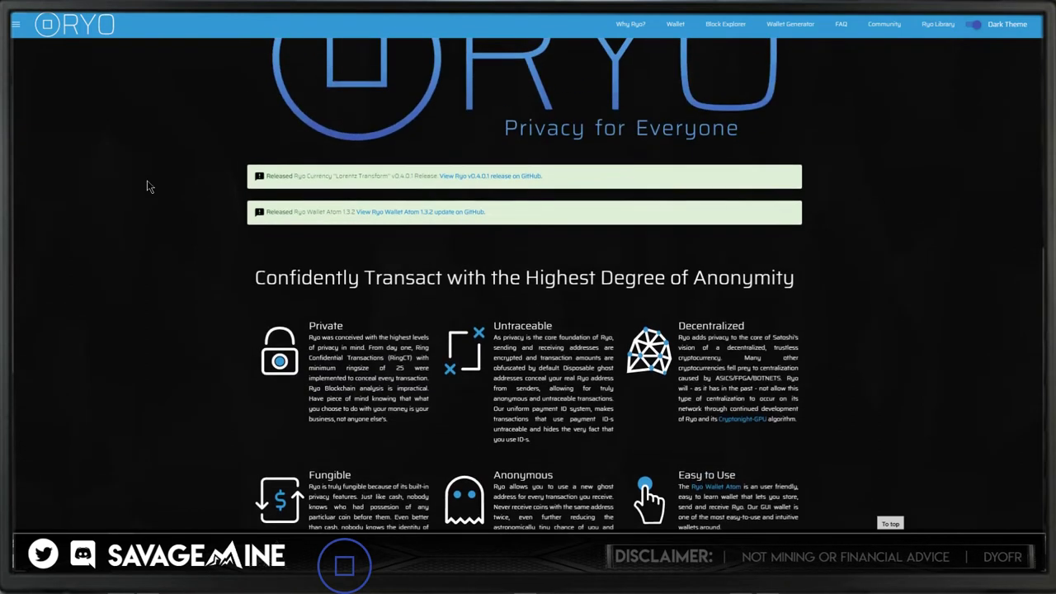
scroll(147, 186, down, 1)
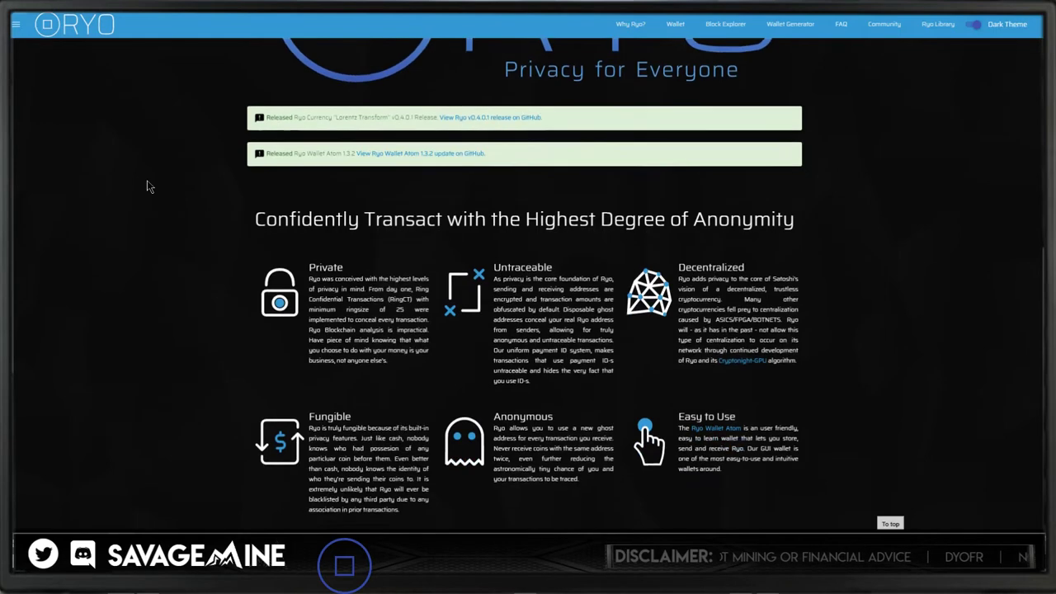
scroll(146, 186, down, 1)
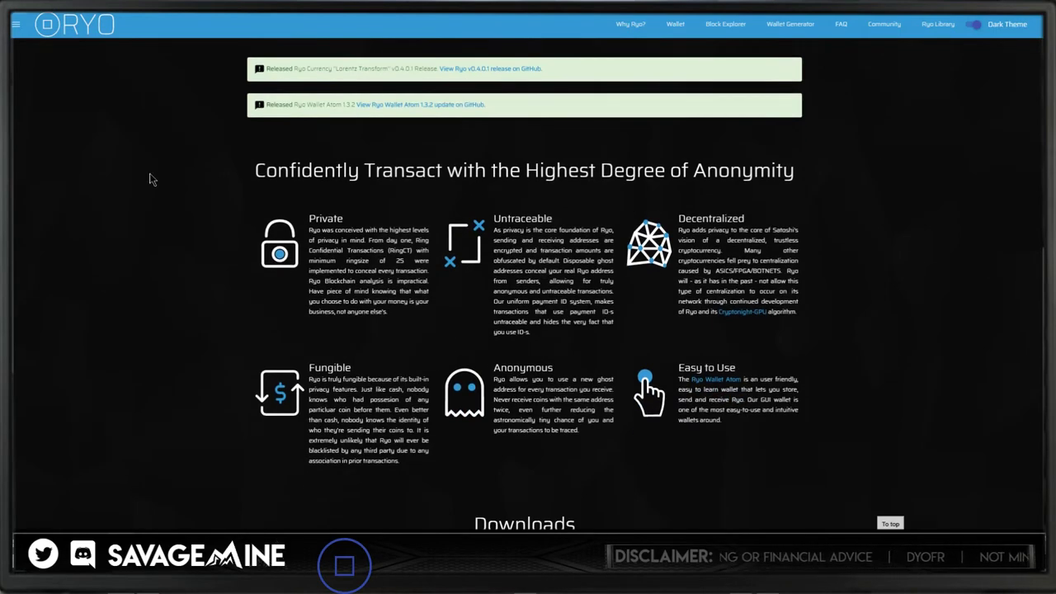
scroll(151, 179, down, 1)
scroll(151, 179, up, 1)
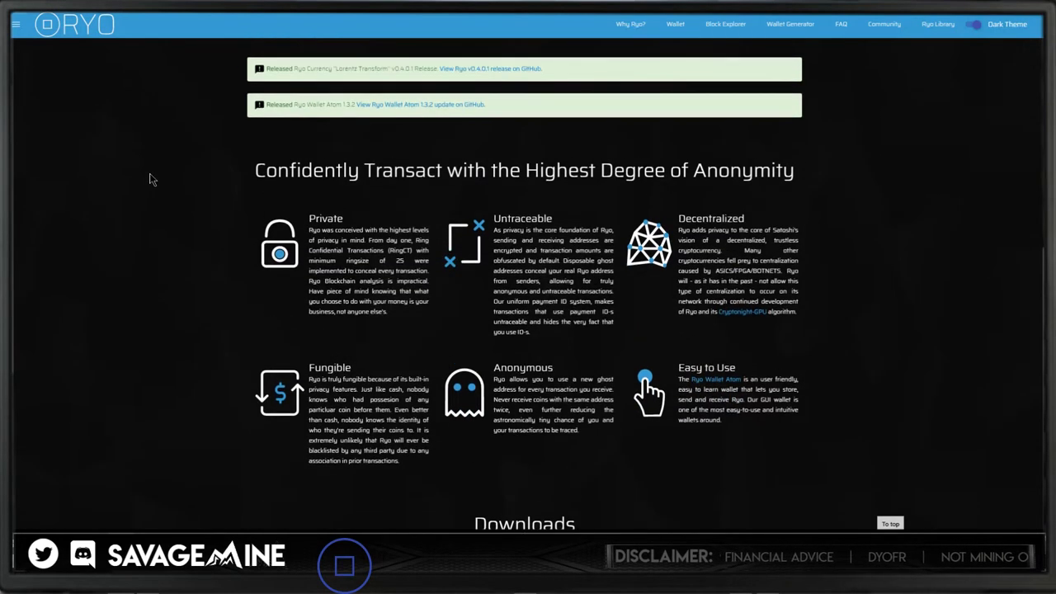
middle_click(151, 179)
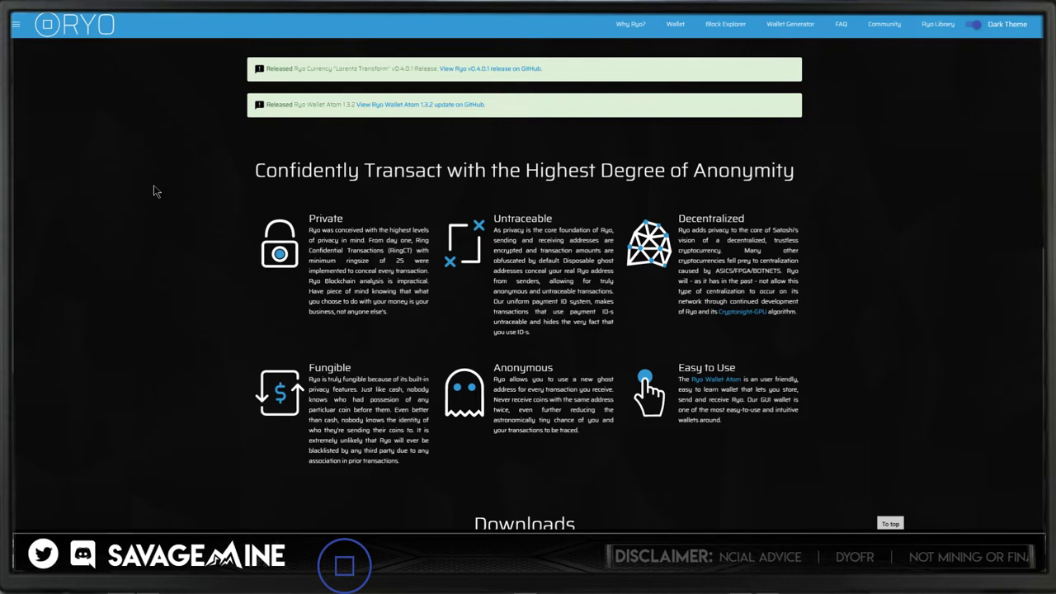
Read down the Ryo home page through the GUI and command-line wallet downloads to the Technical Specifications section.
middle_click(156, 186)
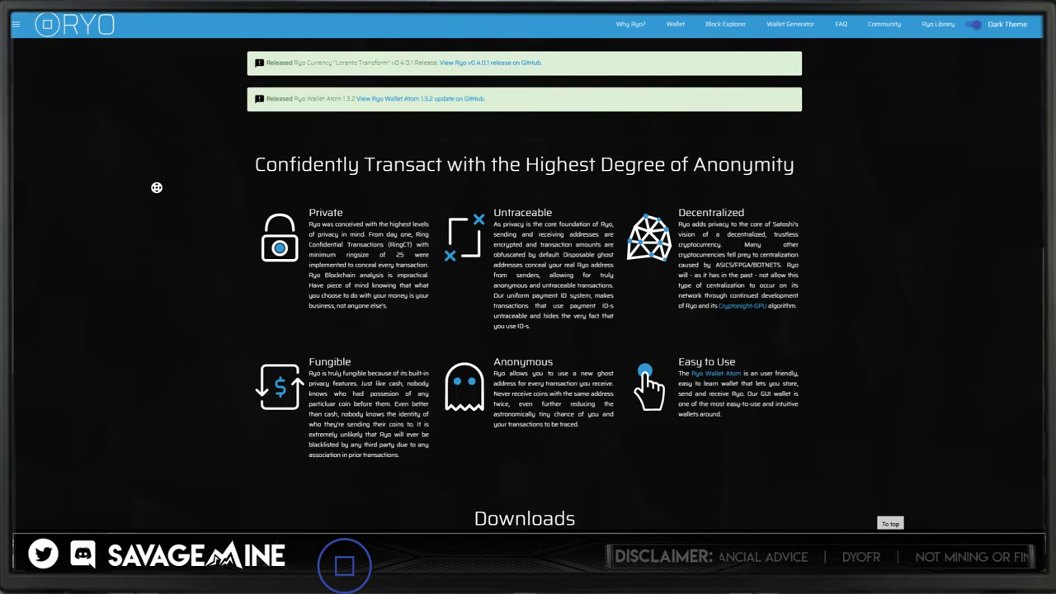
scroll(157, 187, down, 1)
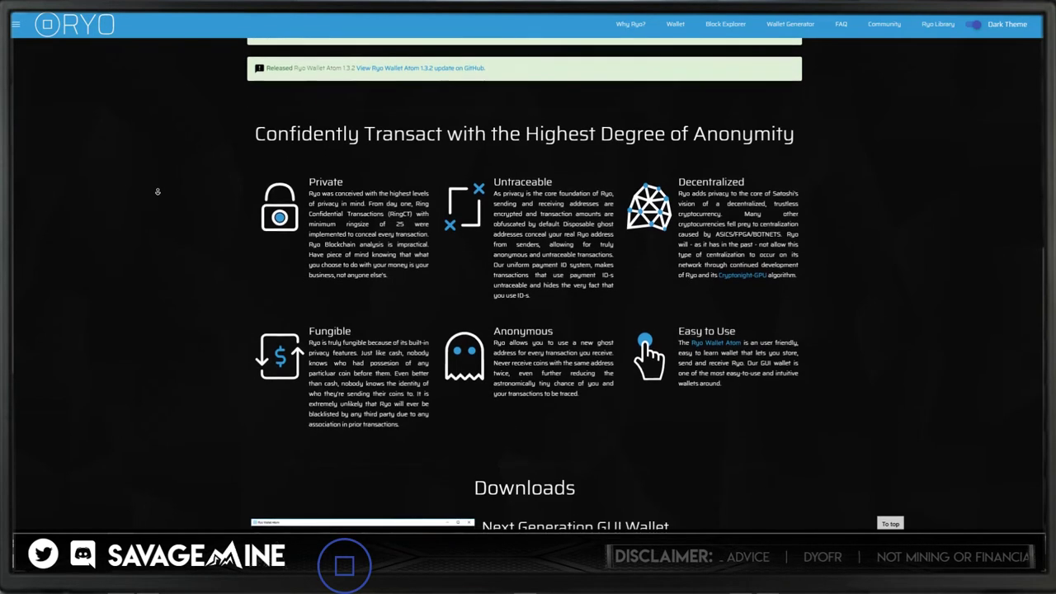
scroll(156, 191, down, 1)
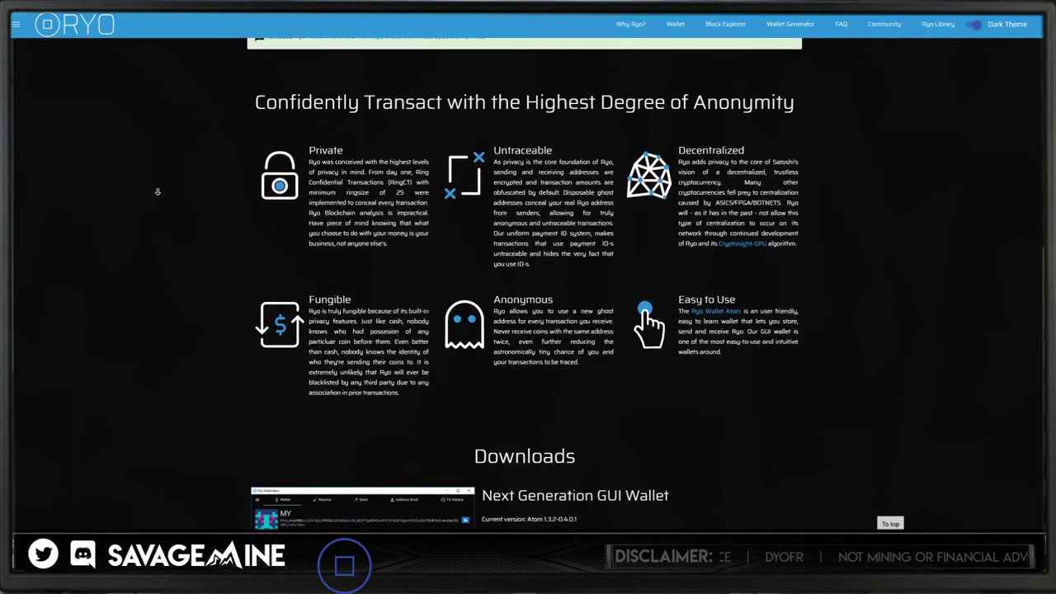
scroll(157, 191, down, 1)
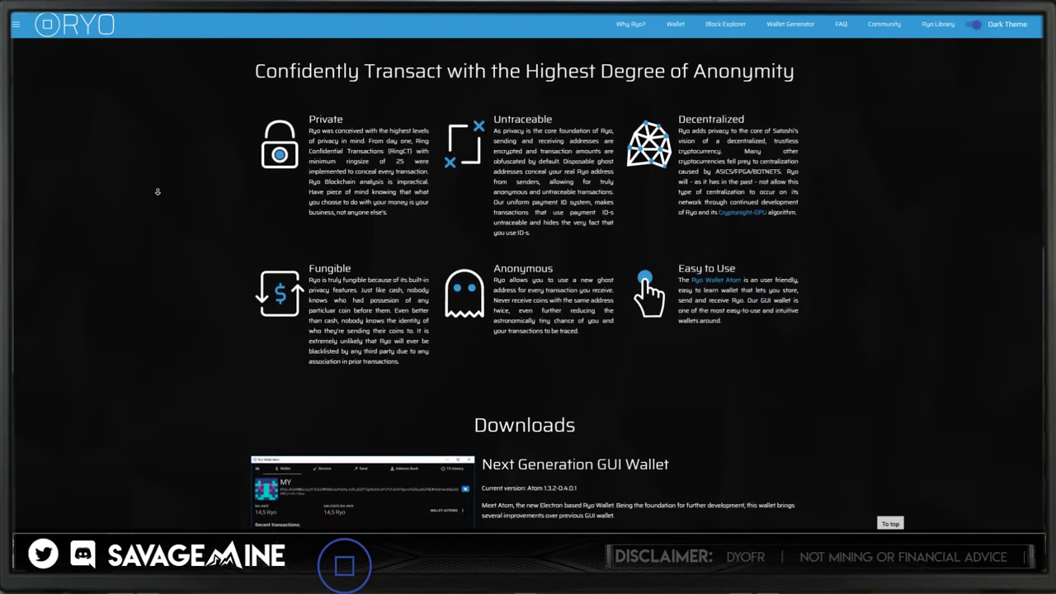
scroll(157, 191, down, 1)
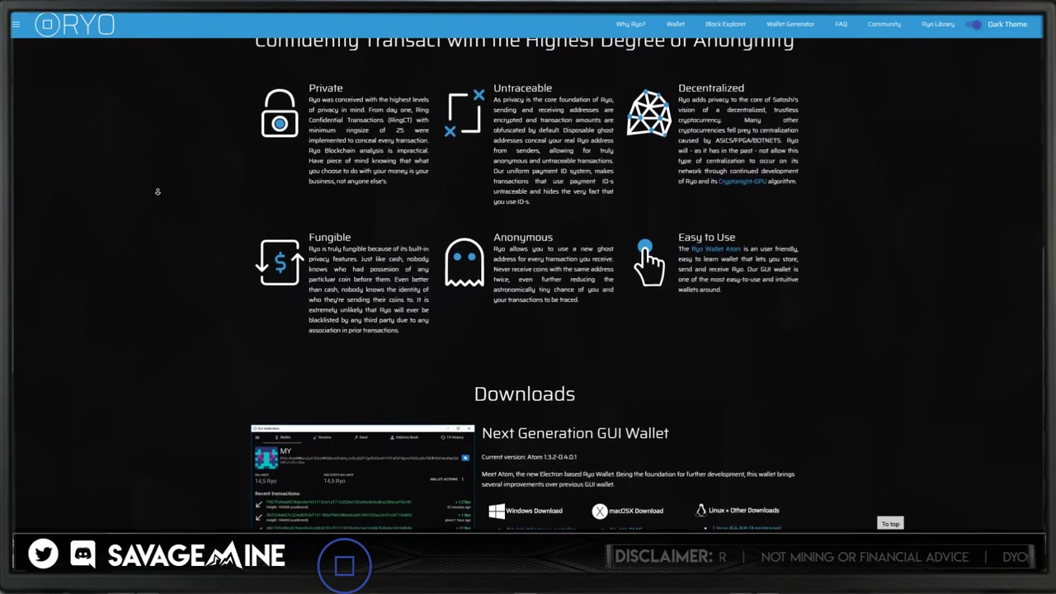
scroll(157, 192, down, 1)
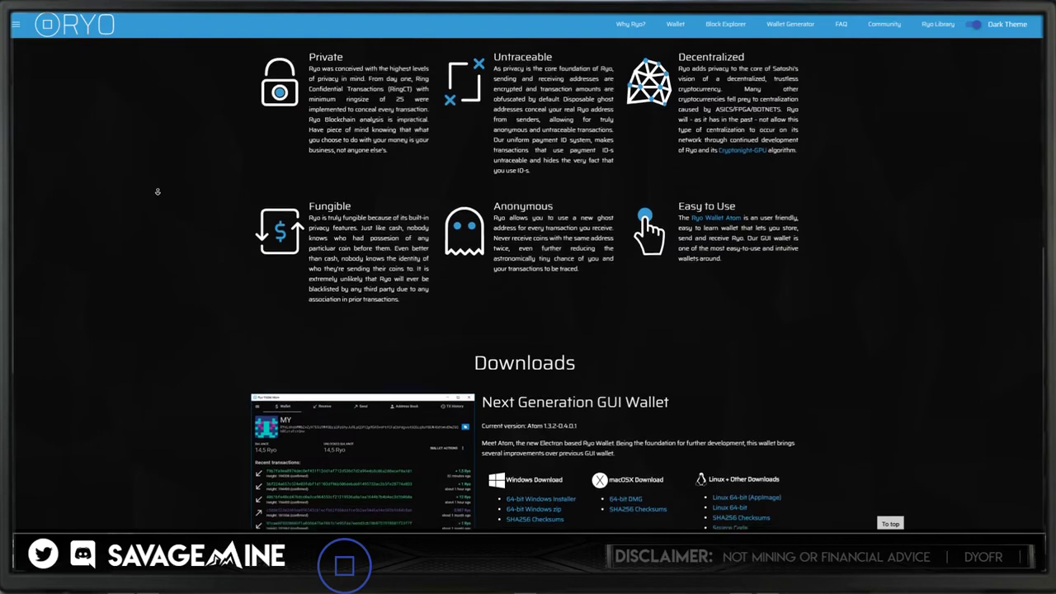
scroll(156, 191, down, 1)
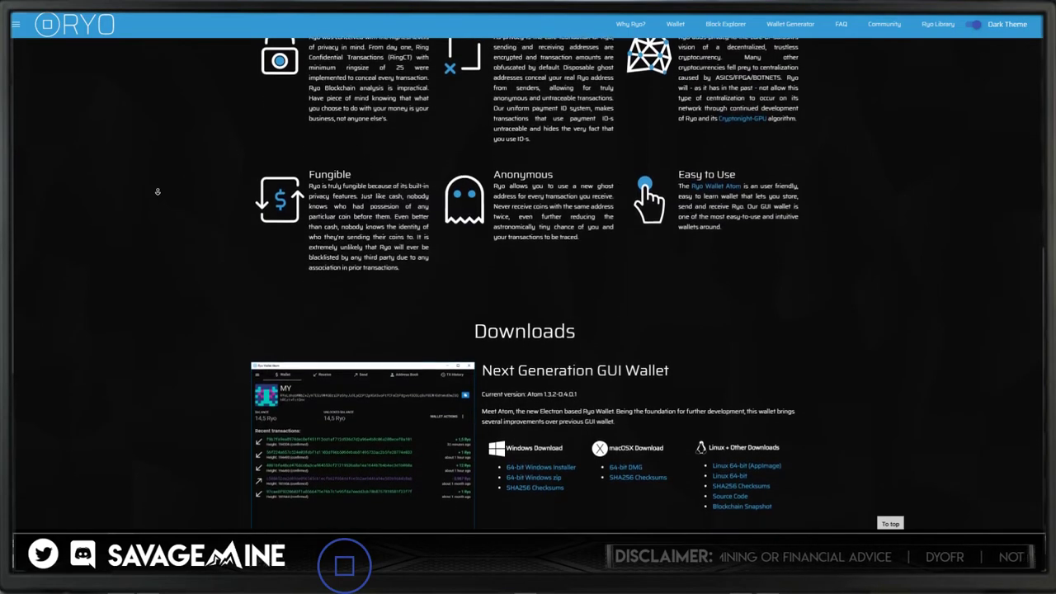
scroll(156, 191, down, 1)
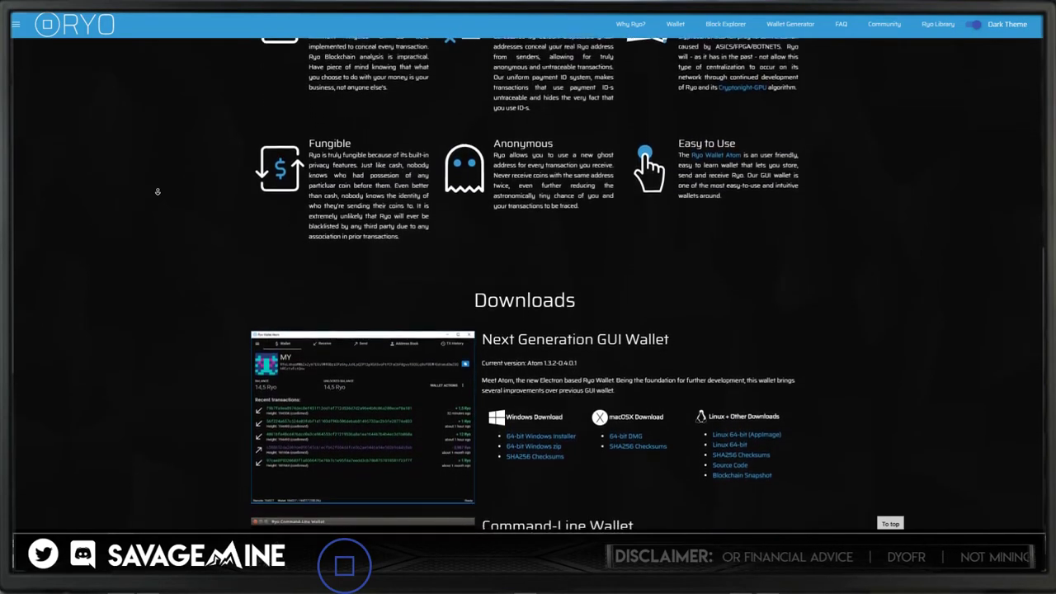
scroll(157, 192, down, 1)
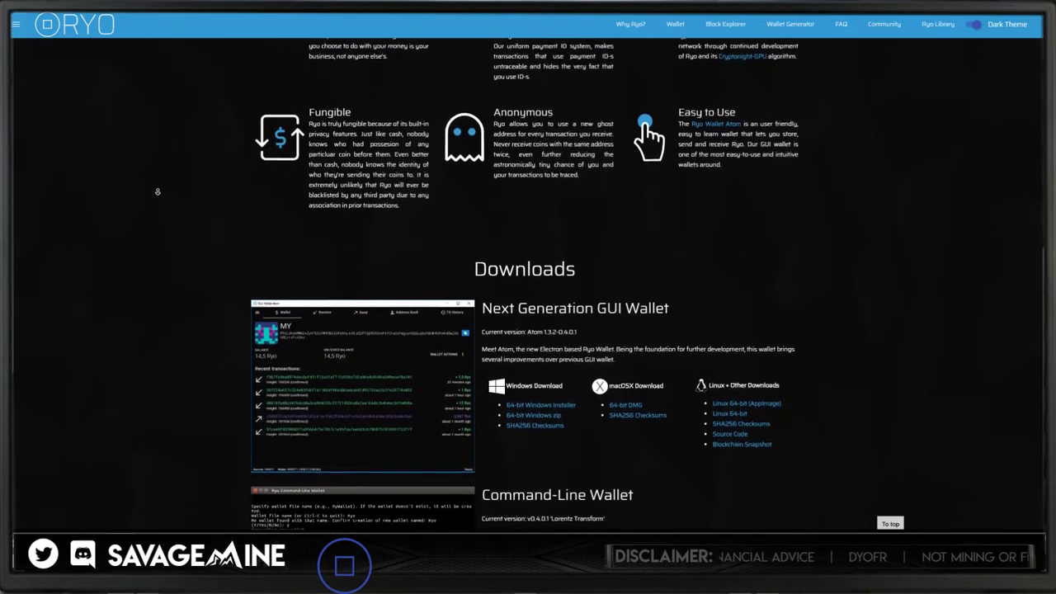
scroll(156, 191, down, 1)
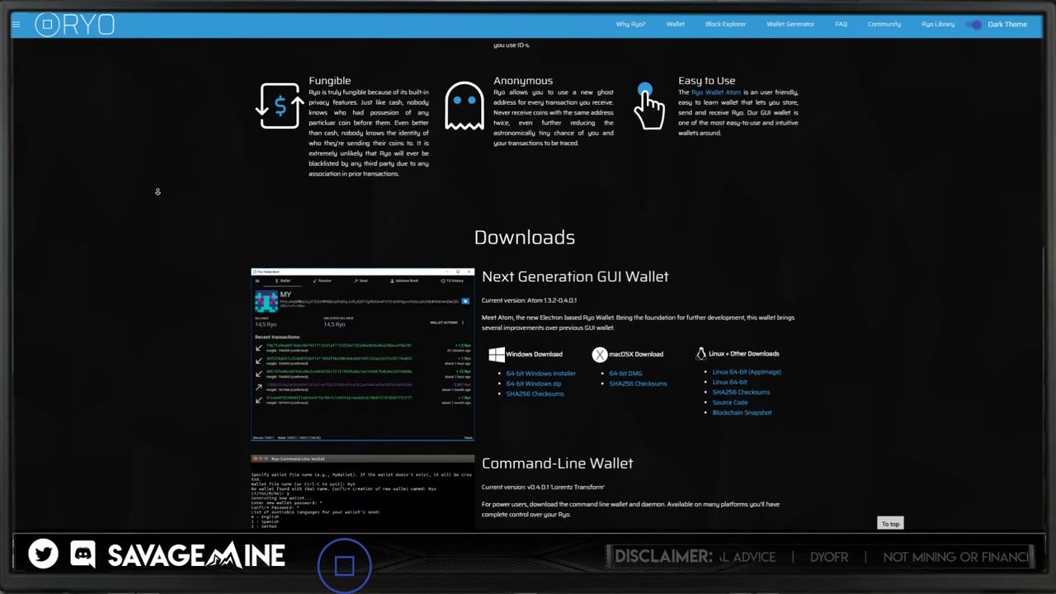
scroll(157, 192, down, 1)
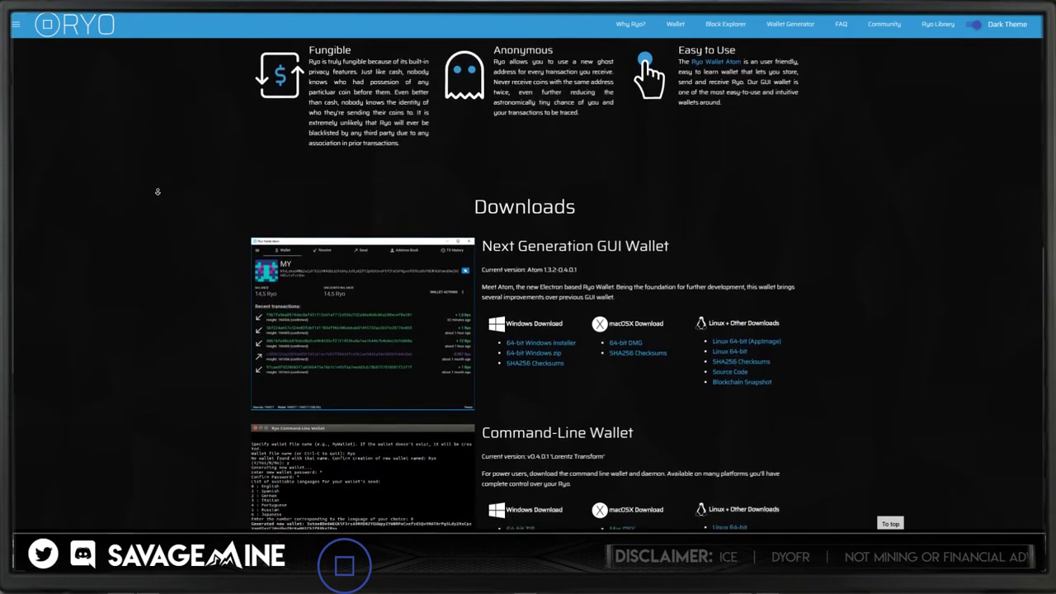
scroll(157, 191, down, 1)
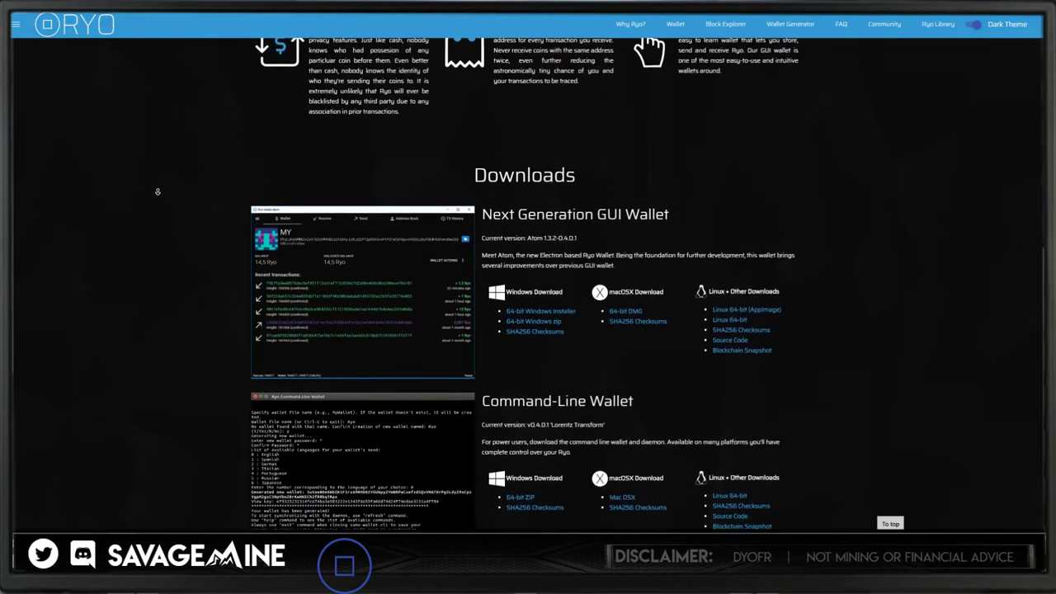
scroll(157, 191, down, 2)
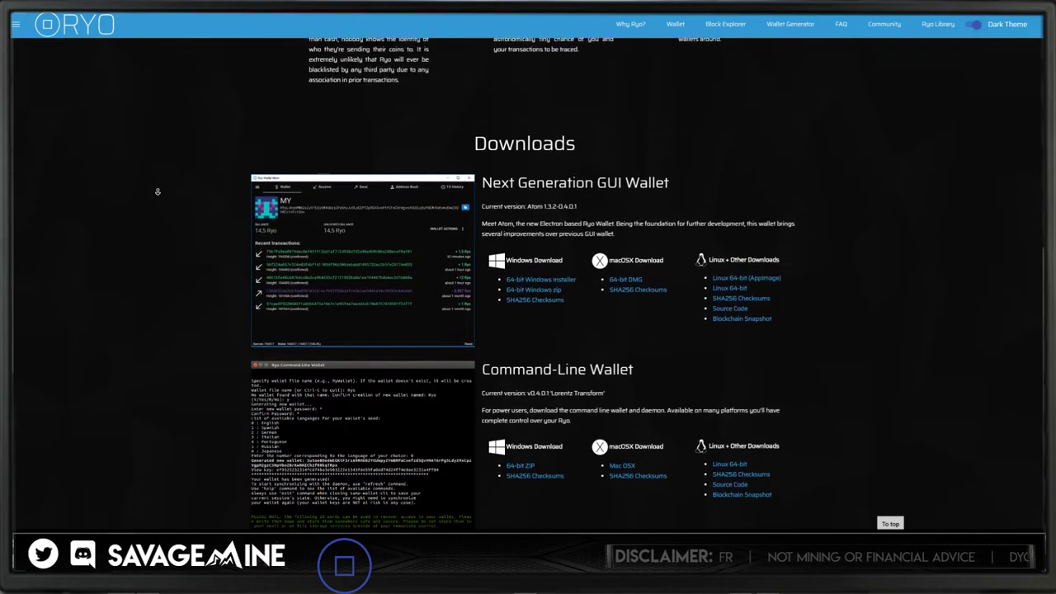
scroll(156, 191, down, 1)
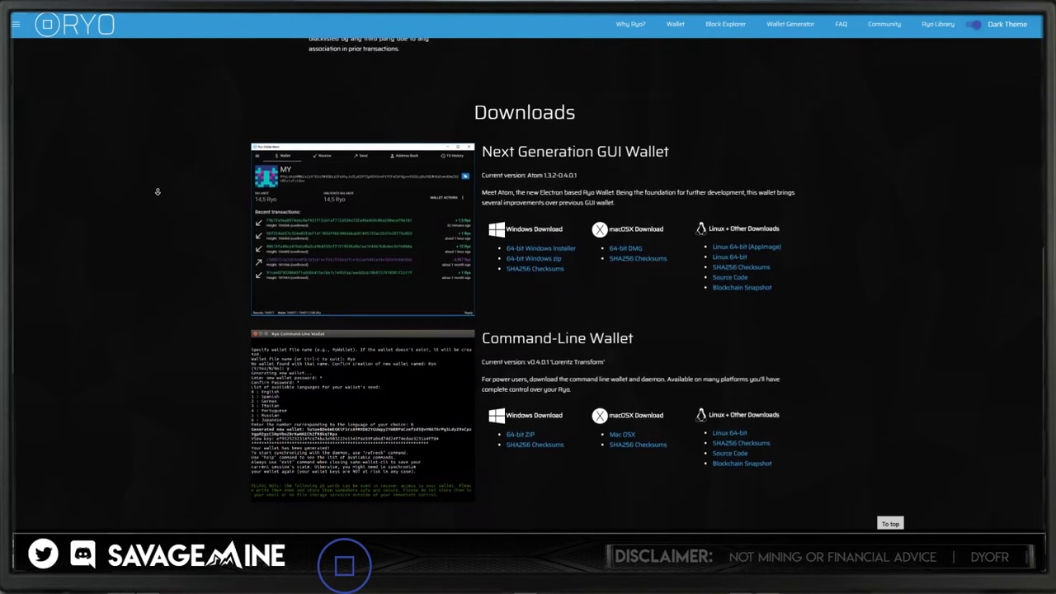
scroll(156, 191, down, 2)
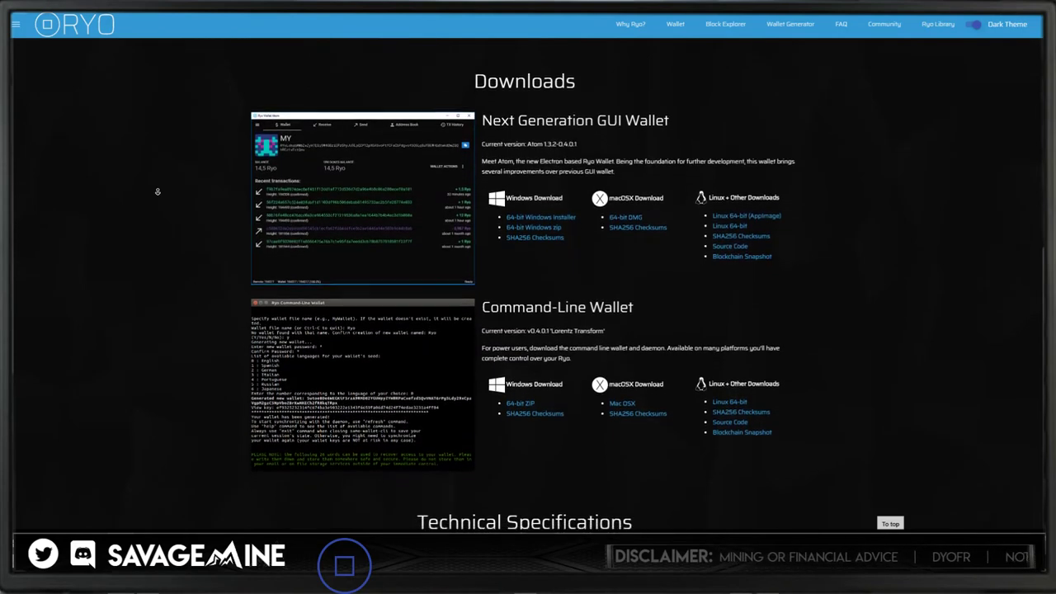
scroll(157, 192, down, 2)
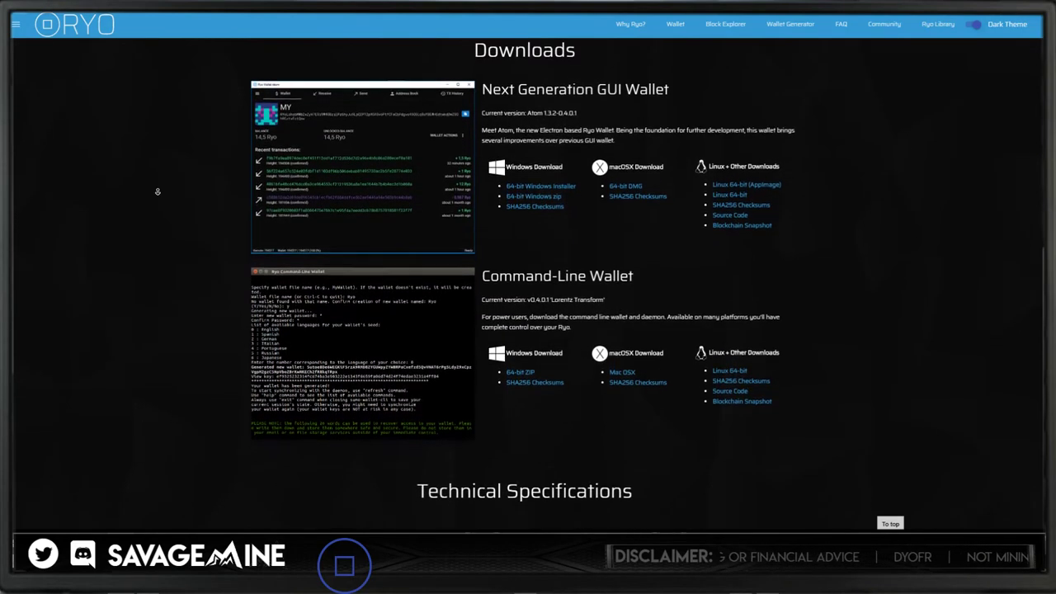
scroll(157, 191, down, 1)
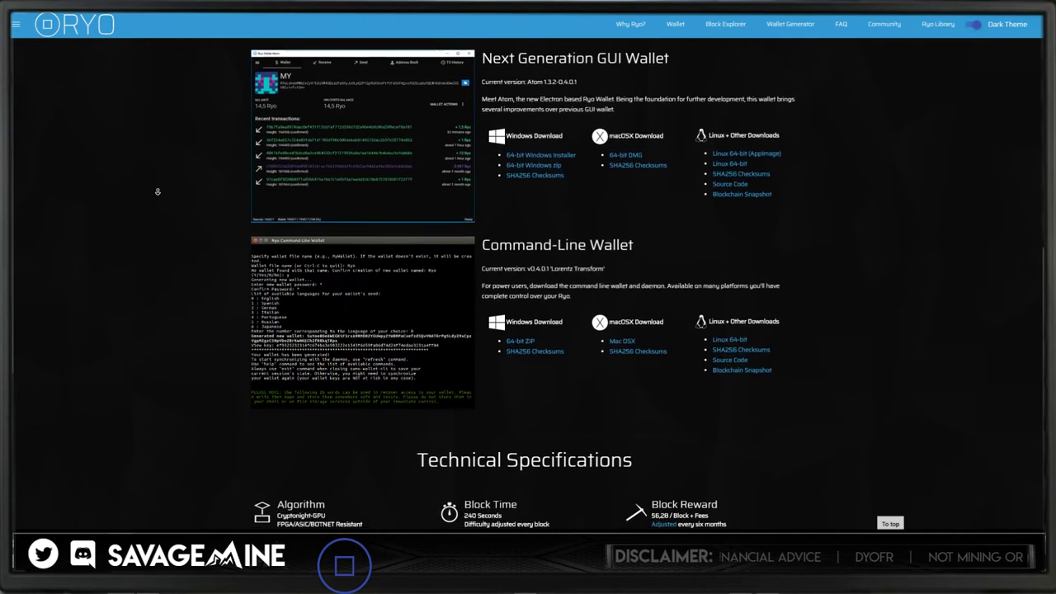
scroll(157, 192, down, 1)
scroll(157, 192, down, 2)
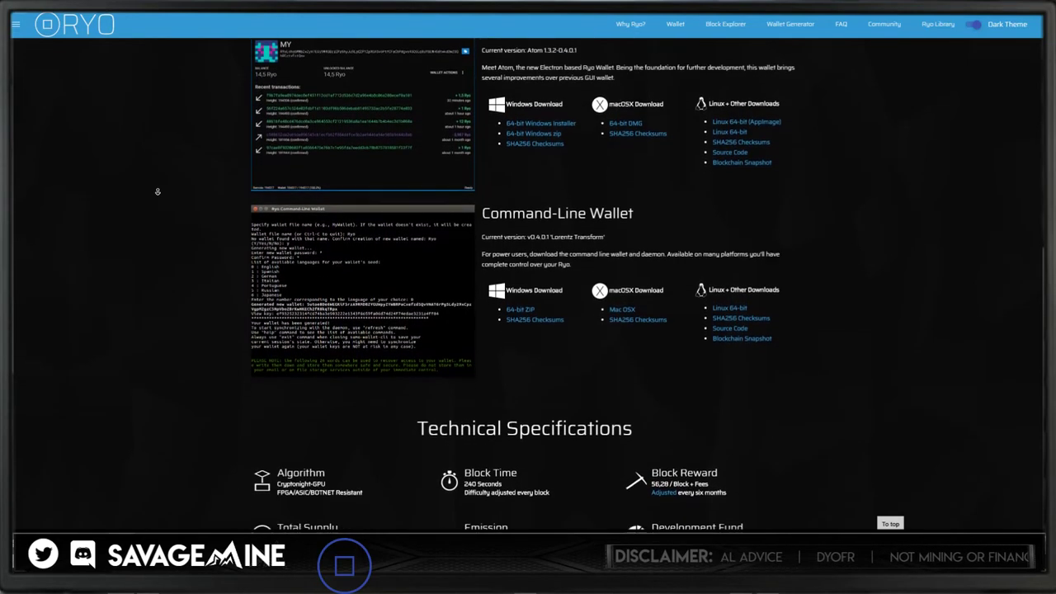
scroll(157, 191, down, 4)
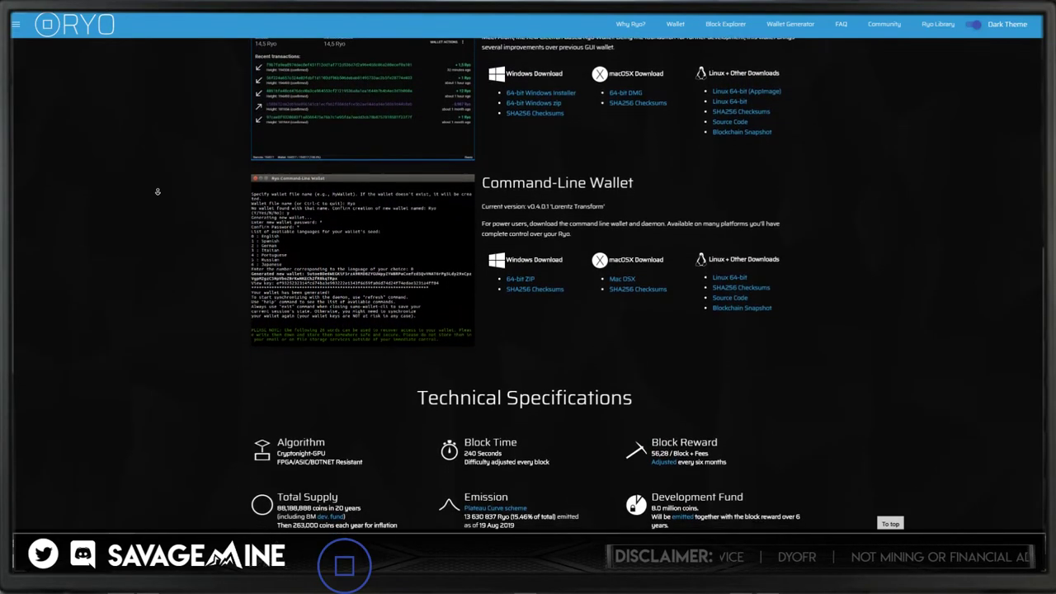
scroll(157, 192, down, 4)
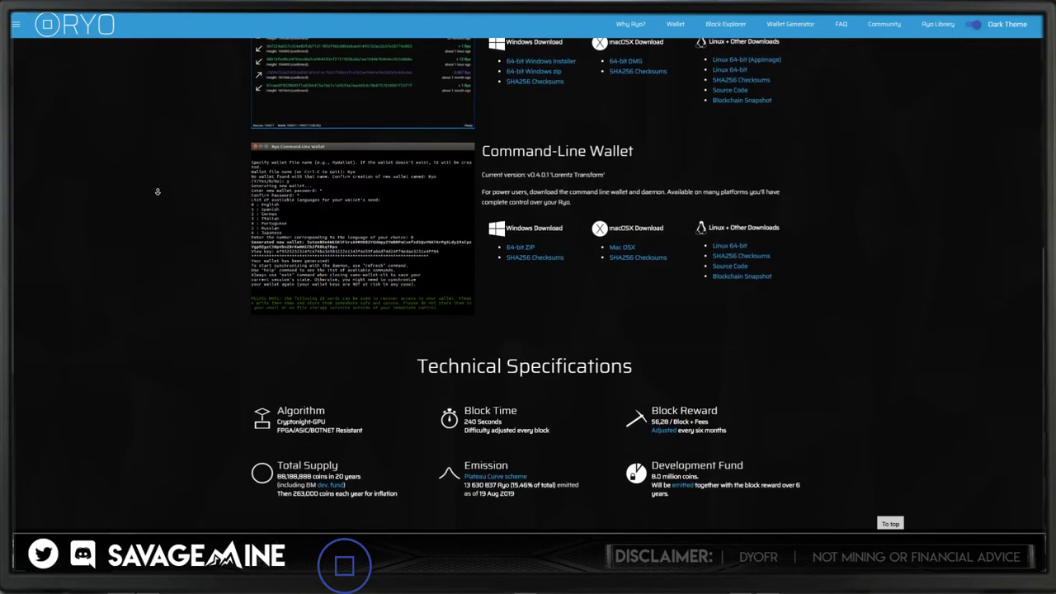
Read through the Technical Specifications, Whitepaper & Academic Study and Useful Links sections of the Ryo home page.
scroll(157, 191, down, 4)
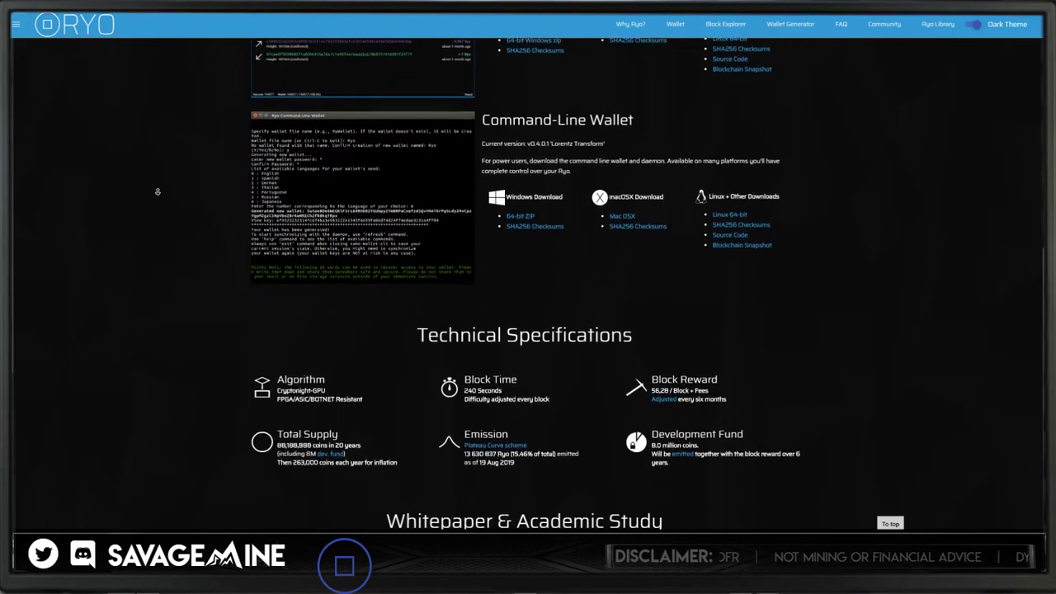
scroll(157, 191, down, 4)
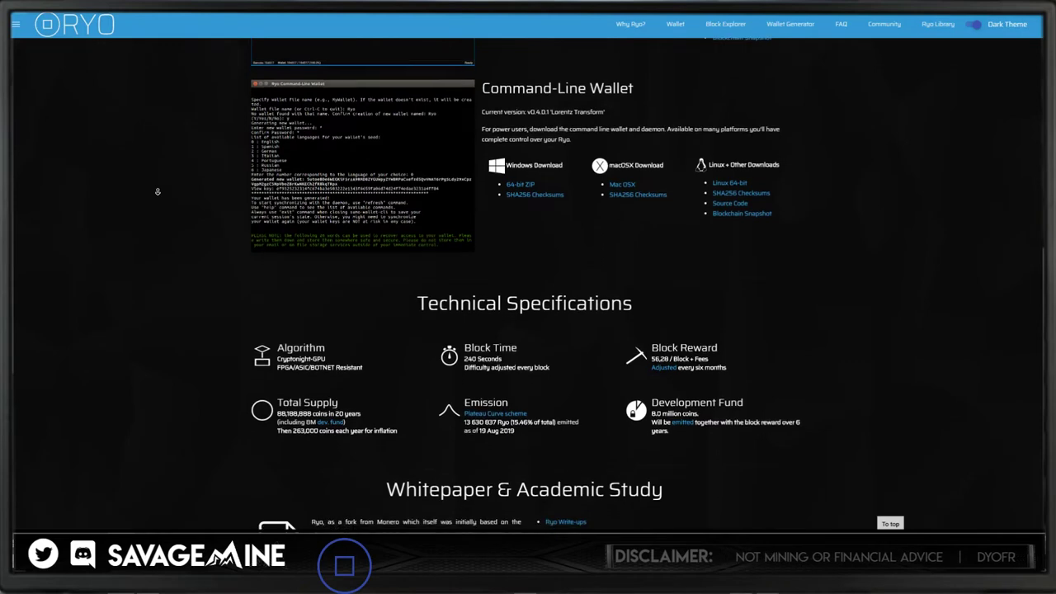
scroll(156, 192, down, 4)
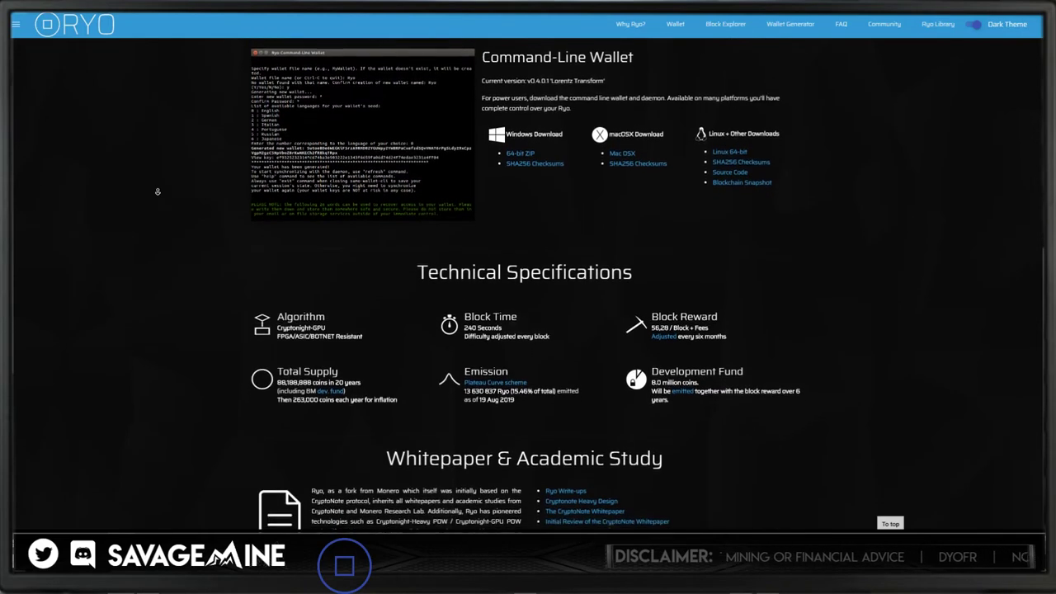
scroll(156, 192, down, 4)
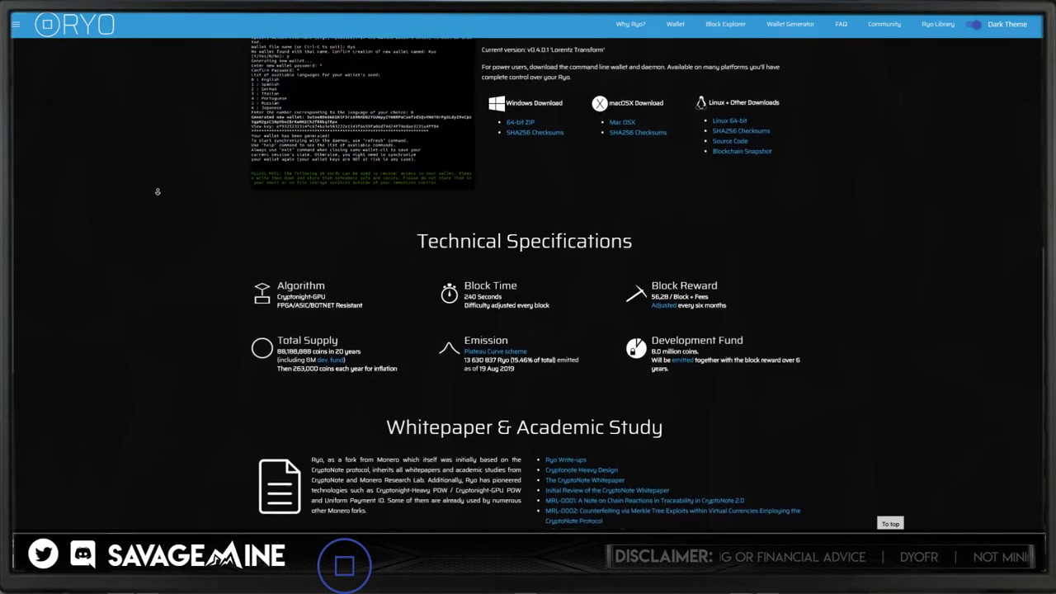
scroll(157, 191, down, 4)
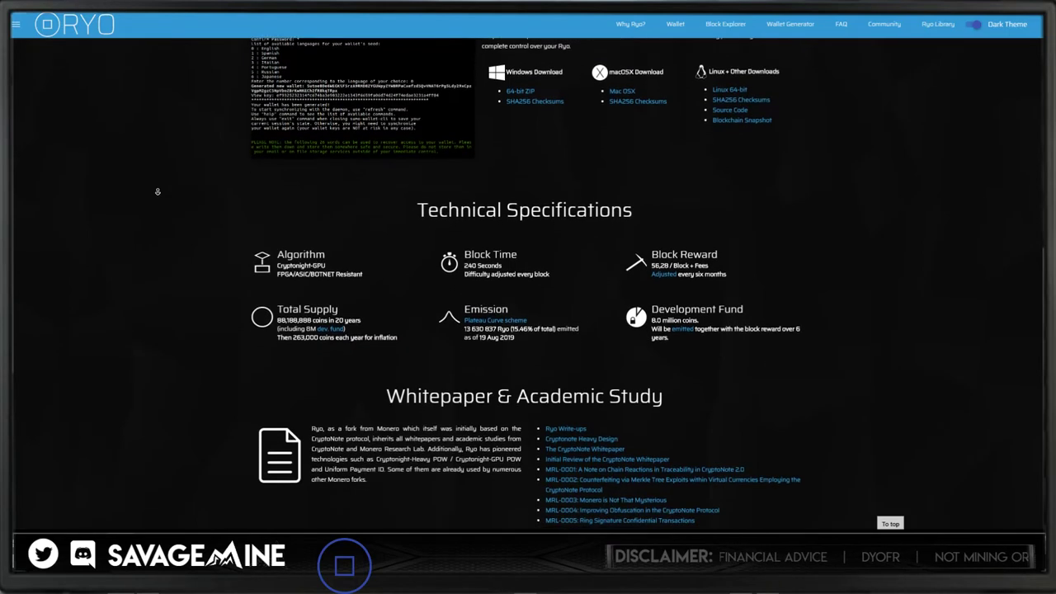
scroll(157, 191, down, 4)
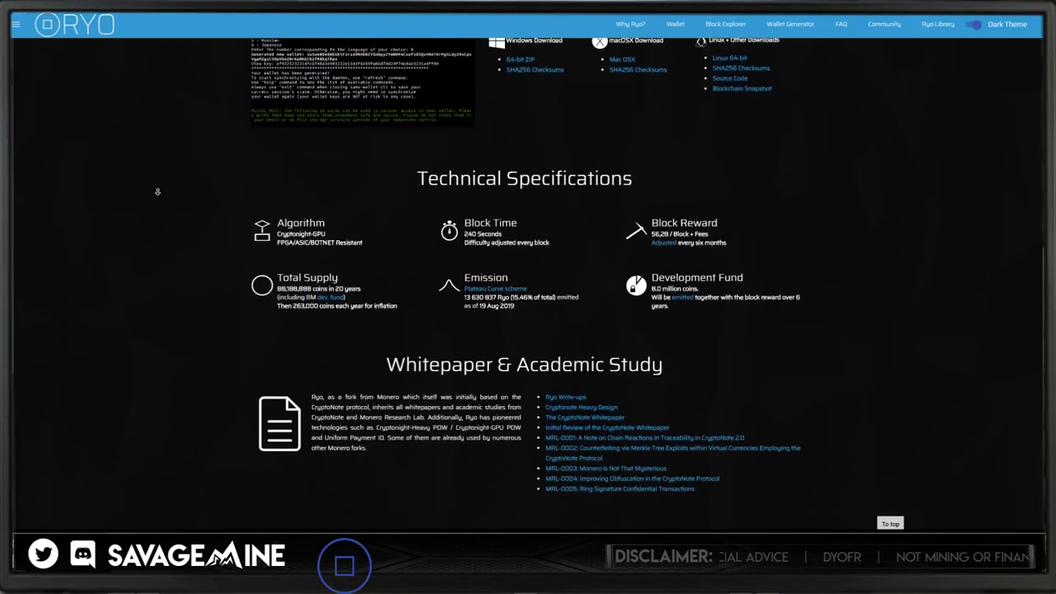
scroll(156, 191, down, 4)
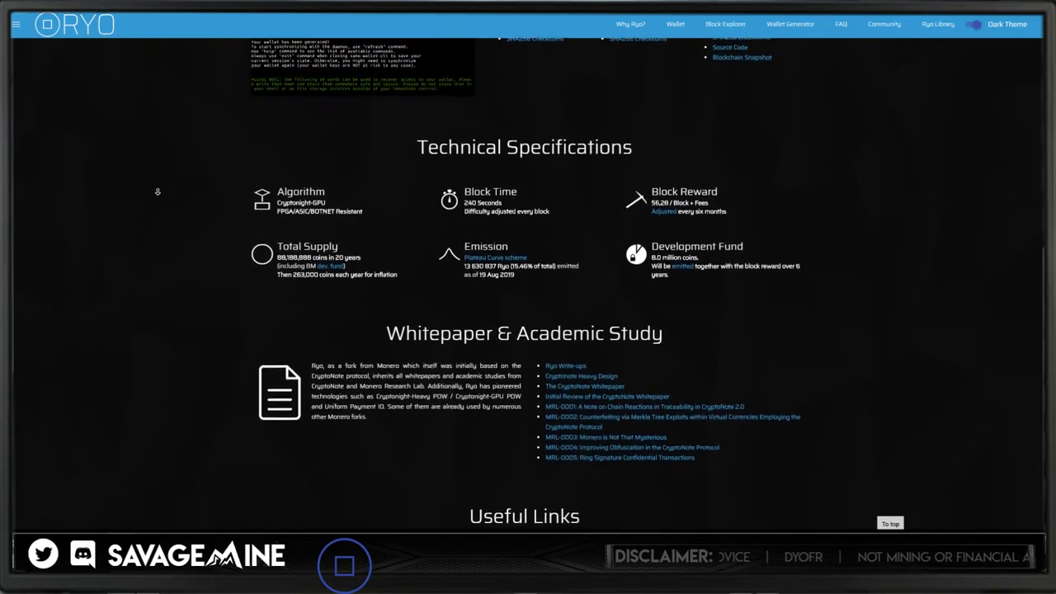
scroll(157, 191, down, 4)
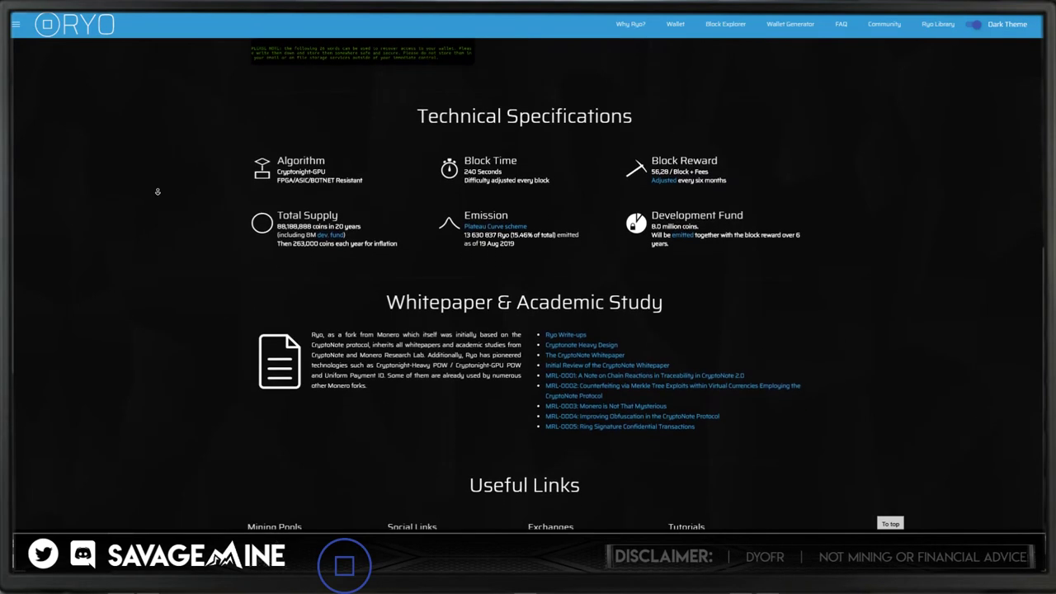
scroll(156, 191, down, 4)
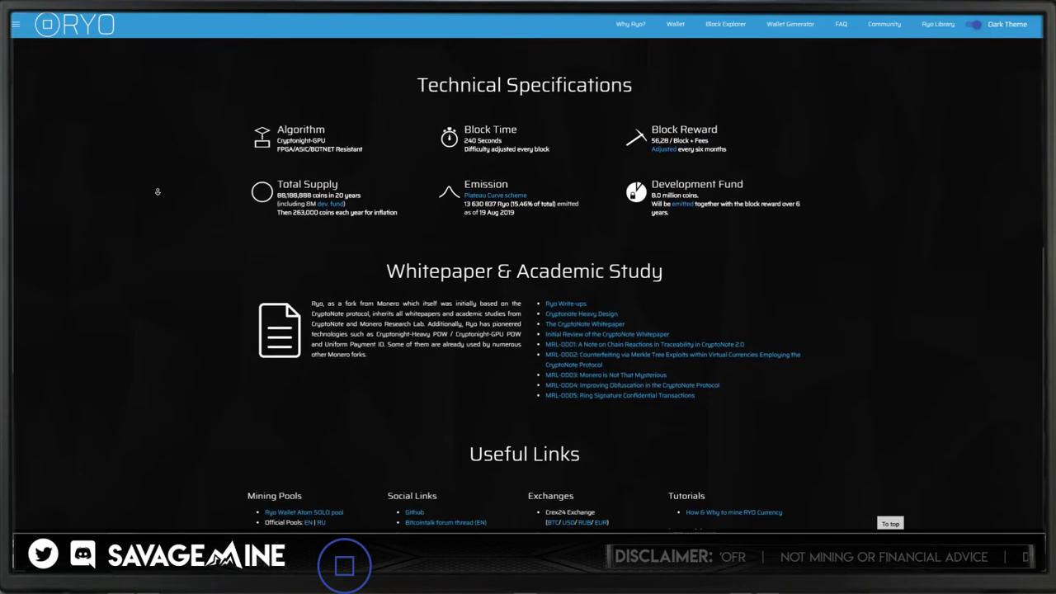
scroll(156, 192, down, 4)
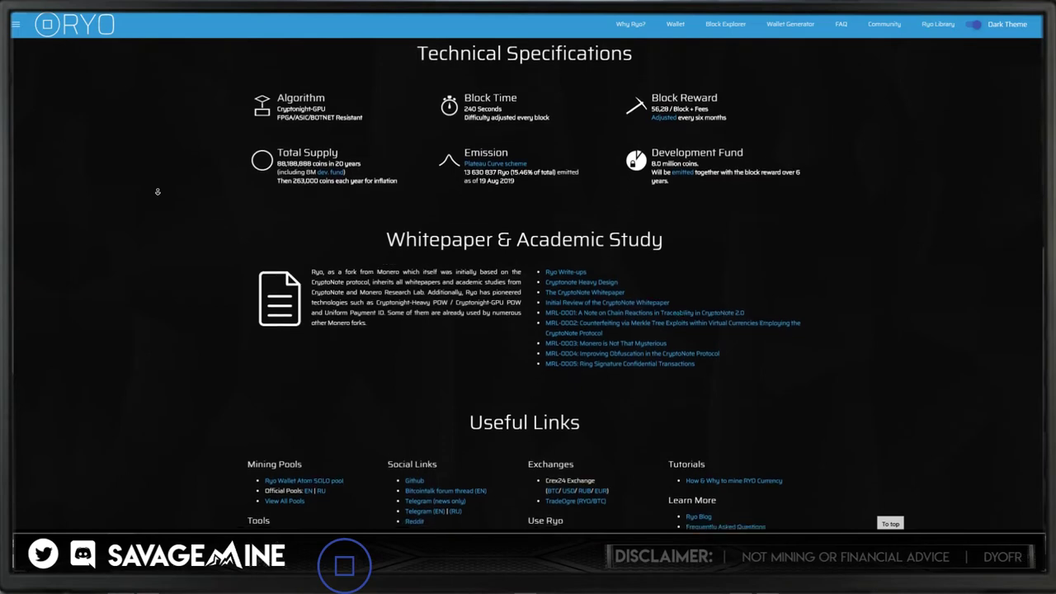
scroll(157, 192, down, 1)
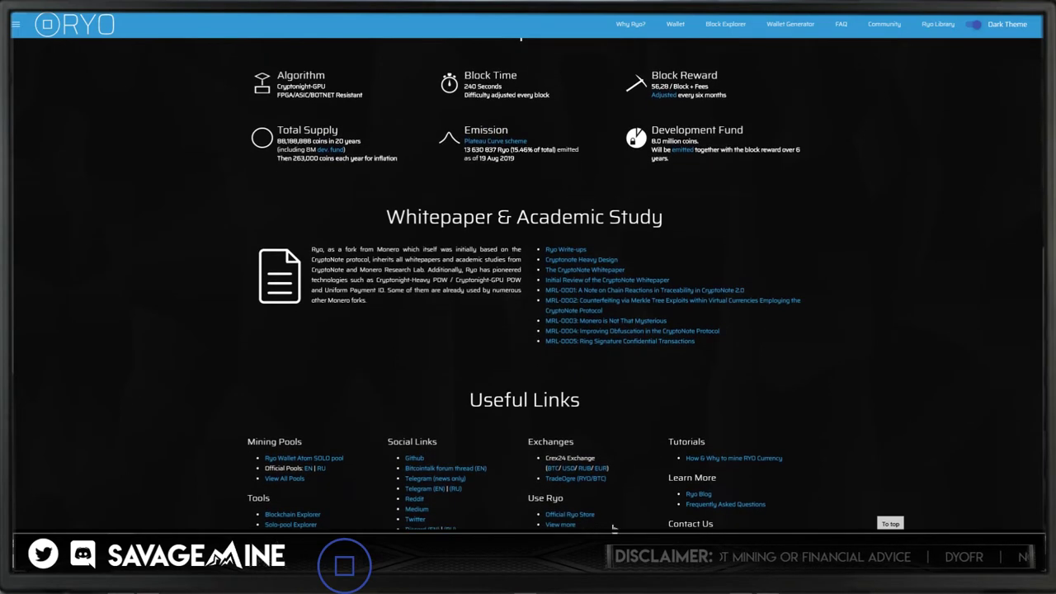
Switch to the Ryo Wallet, view its form for importing a wallet from file, and return to the wallet list.
key(alt+Tab)
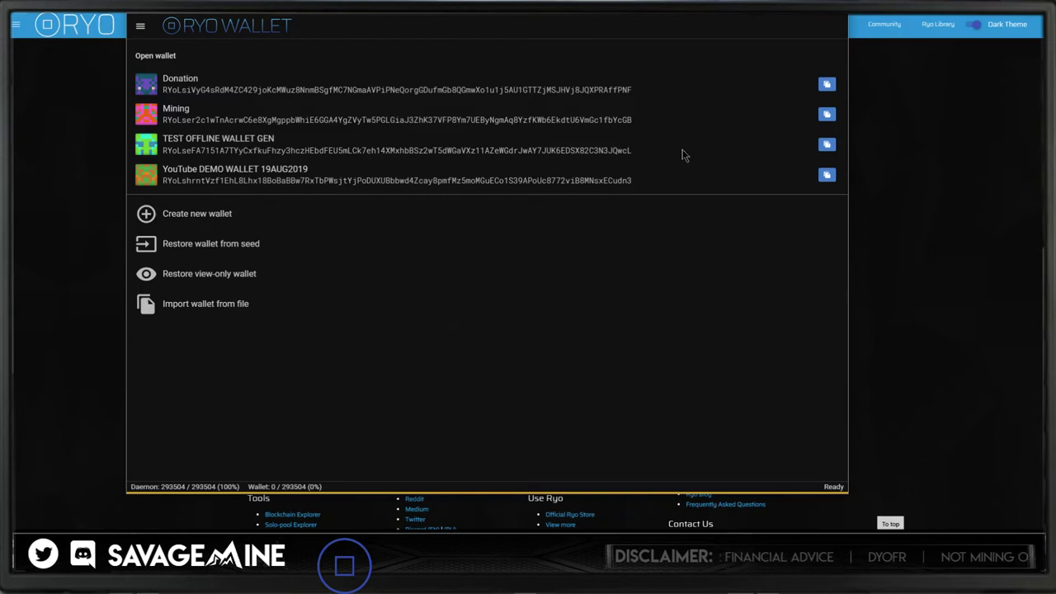
key(super+Down)
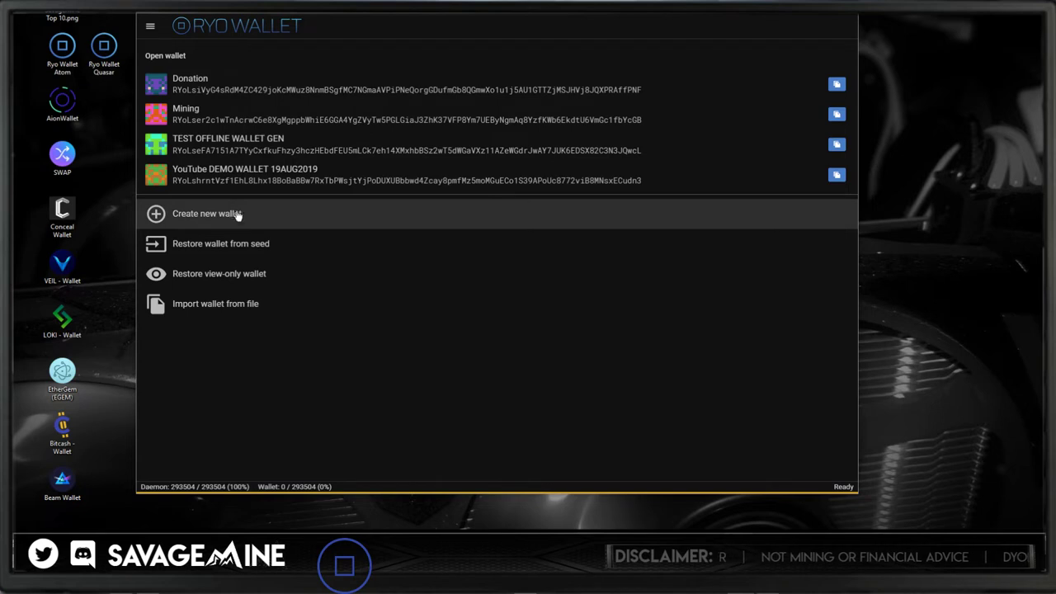
click(217, 282)
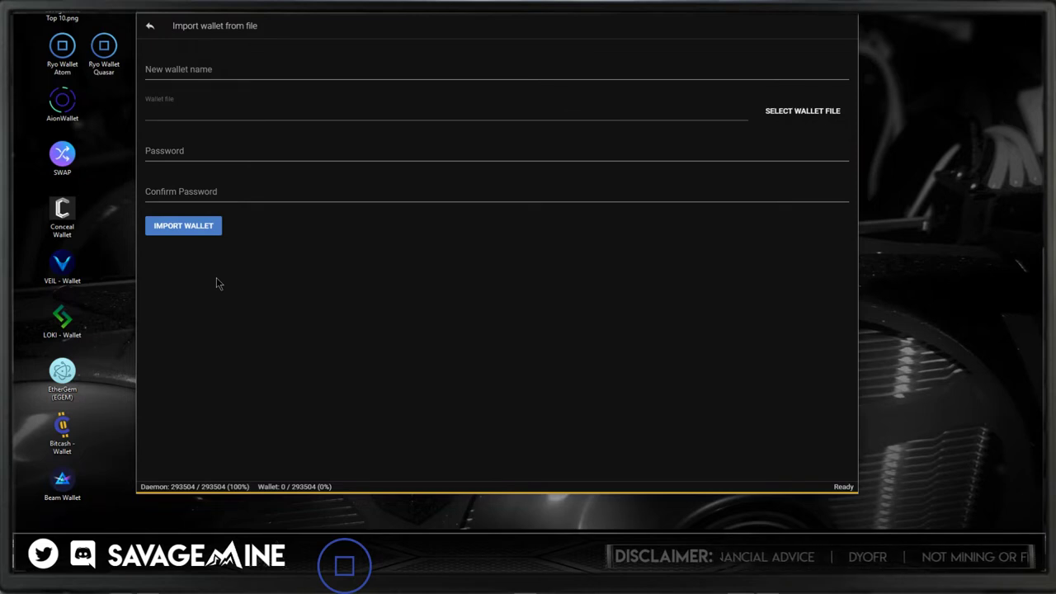
click(150, 29)
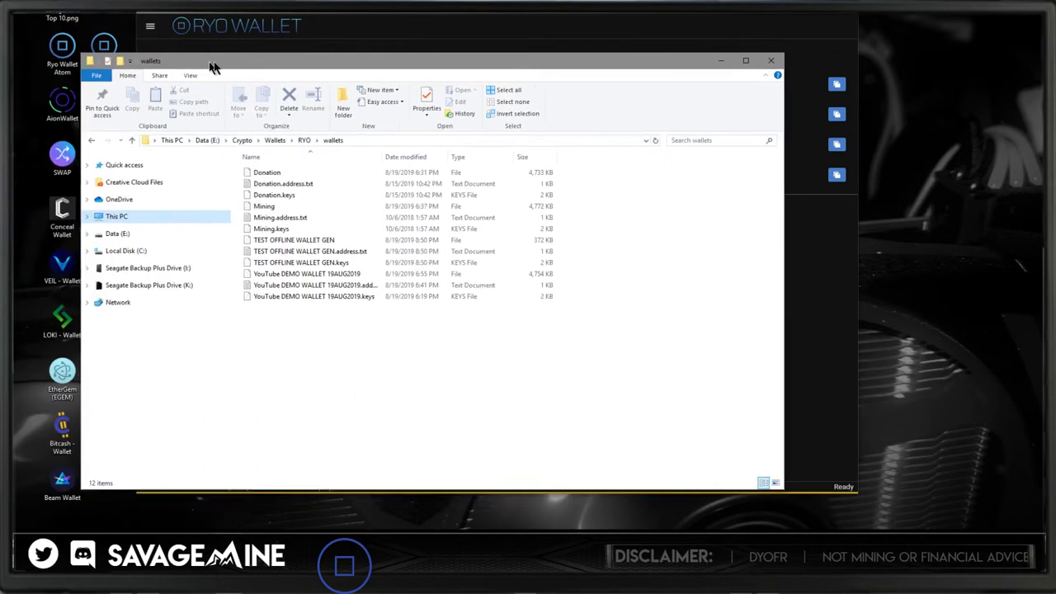
Place the File Explorer window beside the Ryo Wallet and create a folder named Backups in the RYO wallets folder.
drag(212, 66, 607, 31)
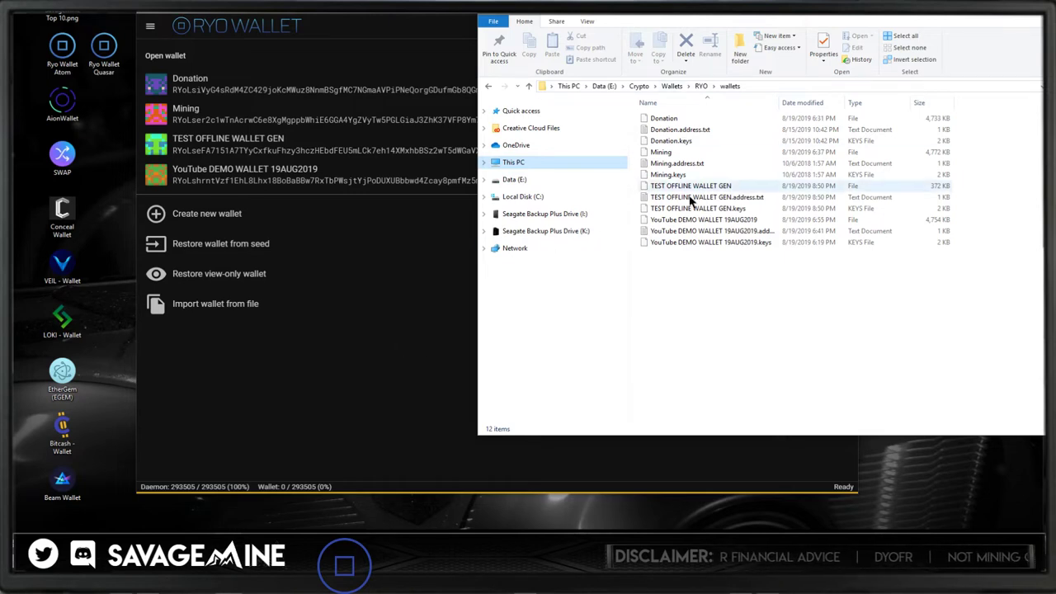
right_click(673, 268)
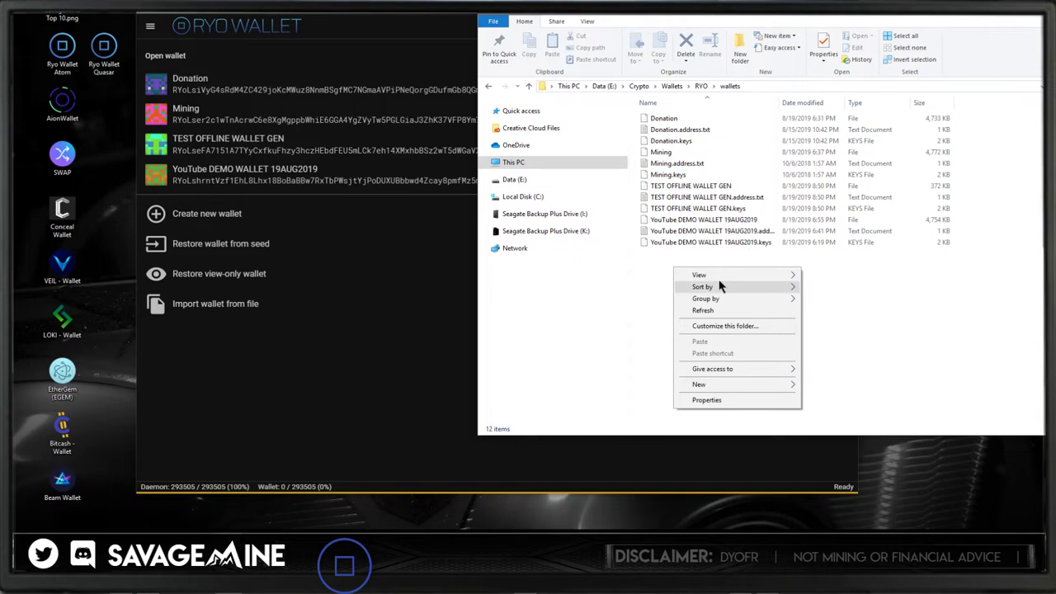
mouse_move(729, 382)
click(812, 385)
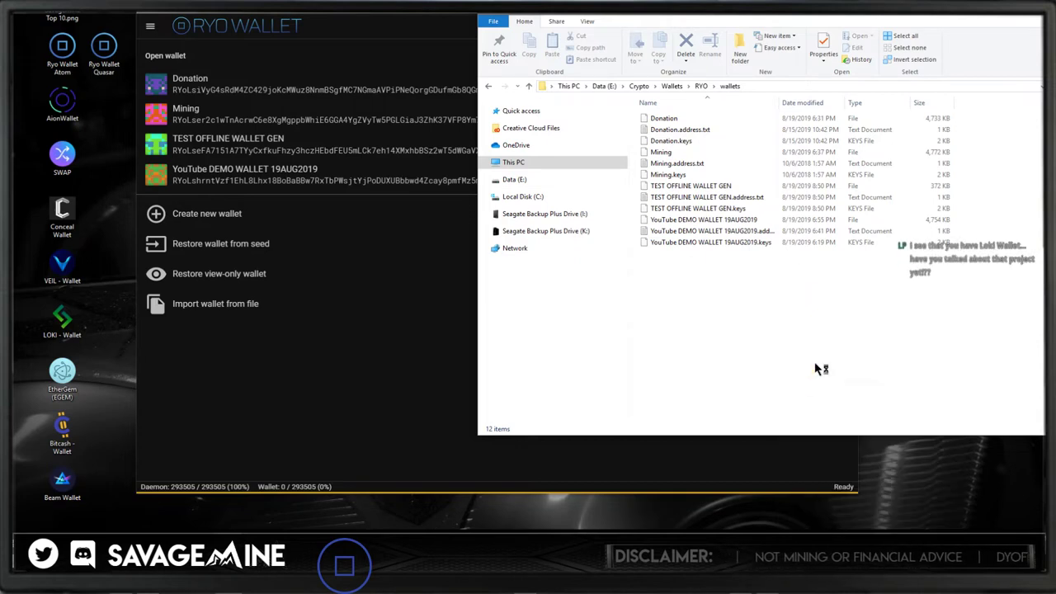
text(B)
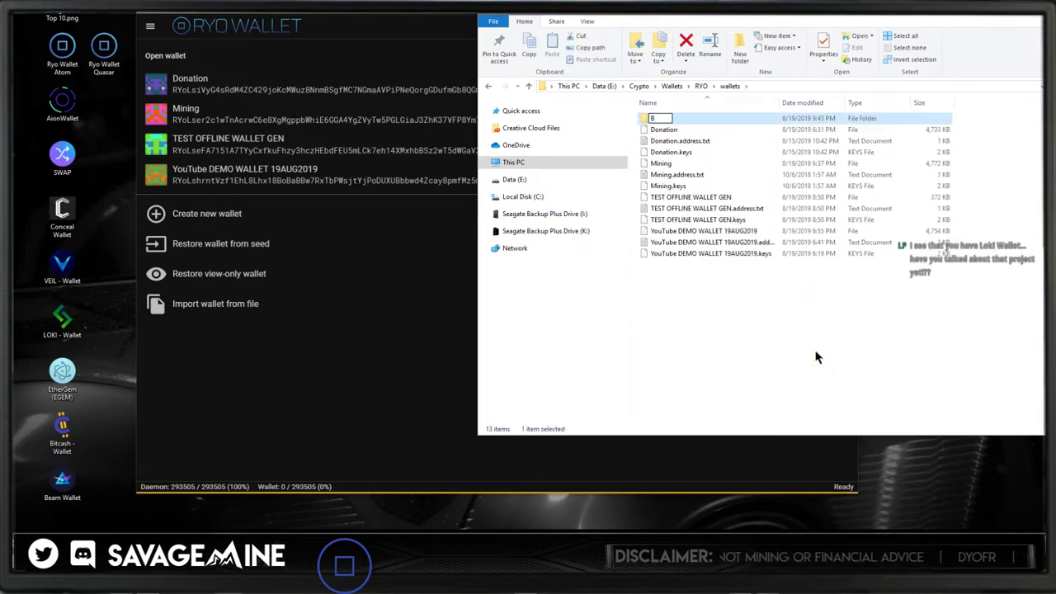
text(ackups)
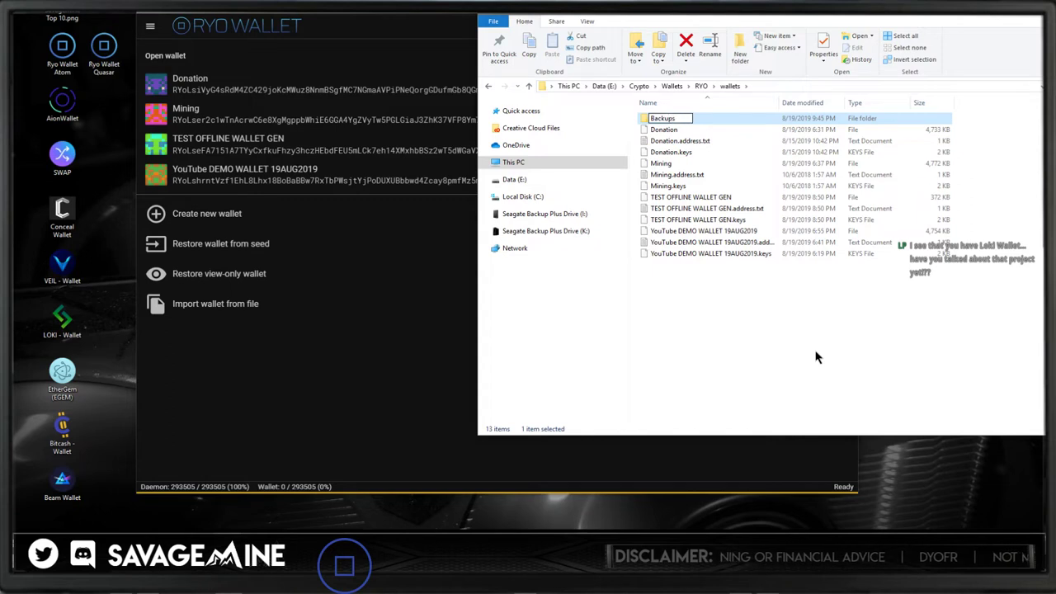
key(Return)
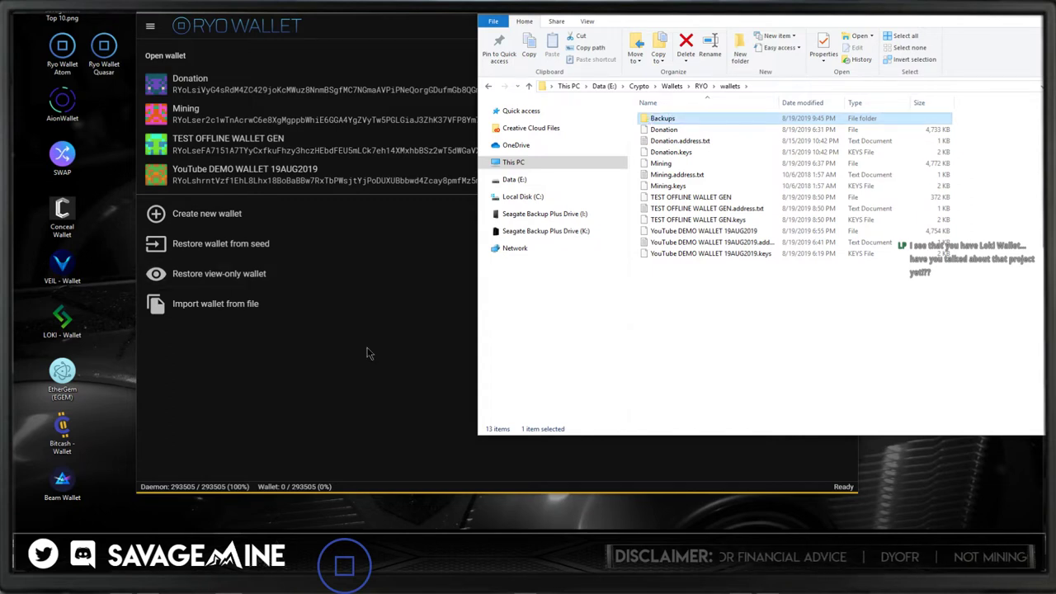
Exit and relaunch the Ryo Wallet, and try opening the Backups entry, cancelling at its password prompt.
click(419, 371)
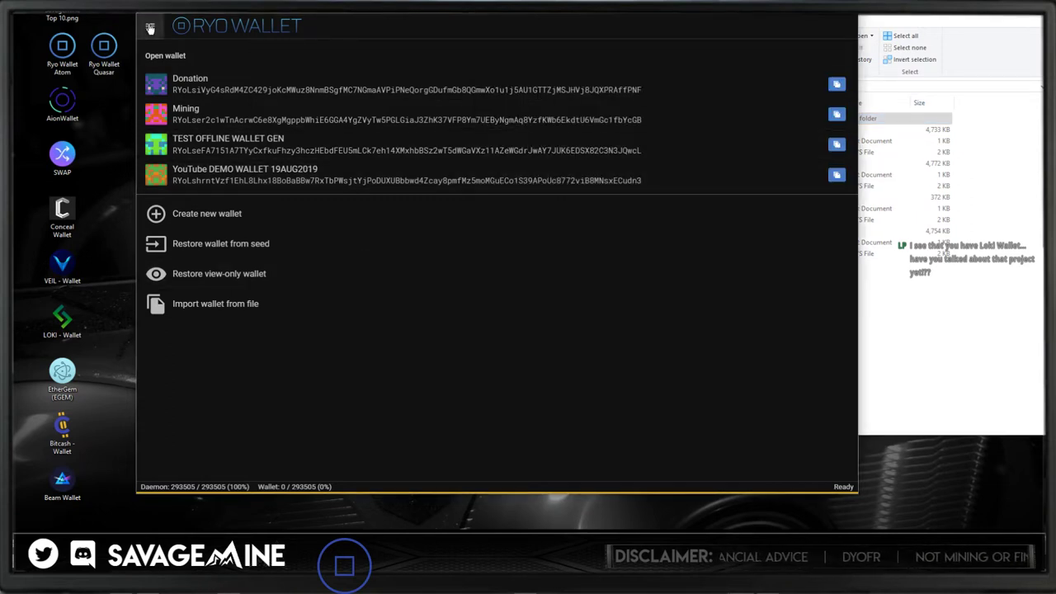
click(150, 25)
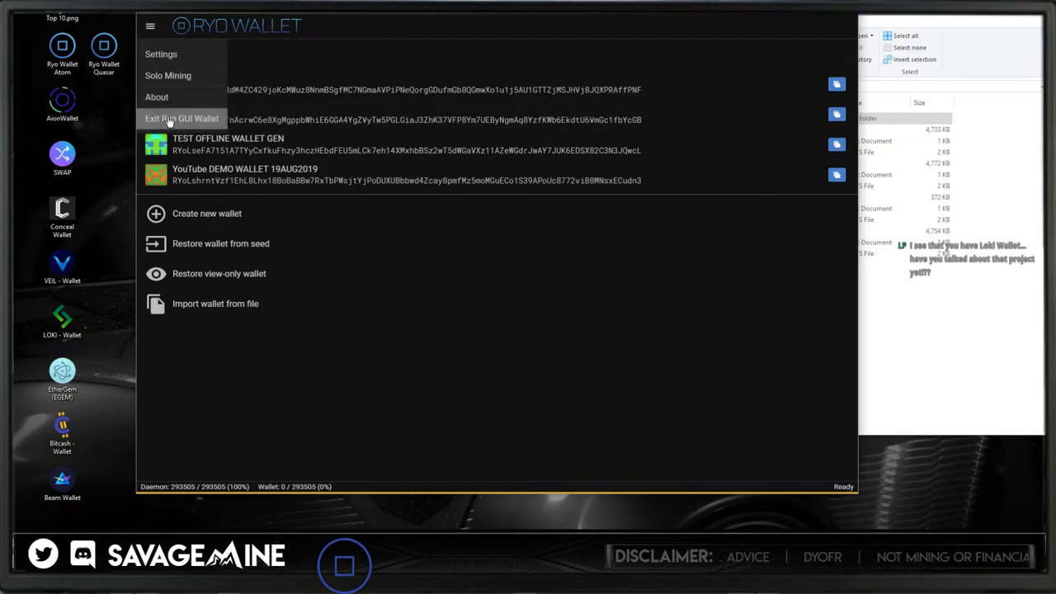
click(165, 114)
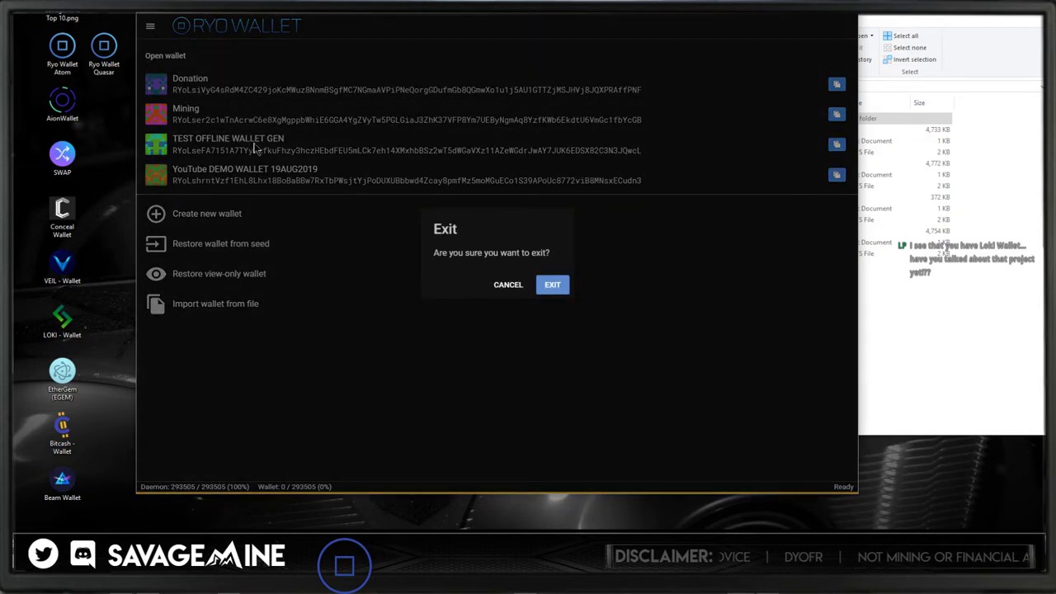
click(552, 285)
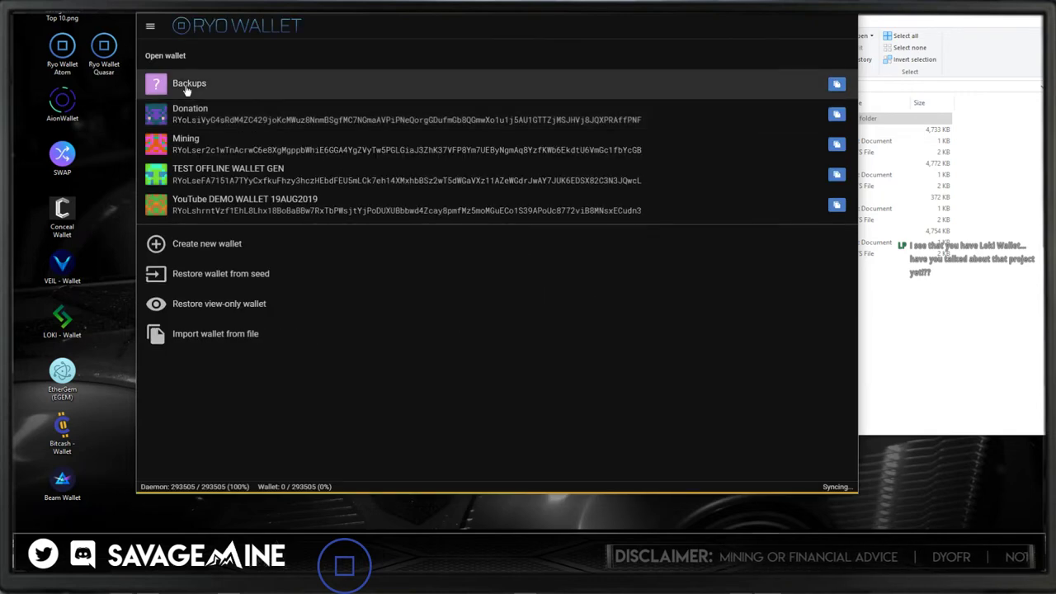
click(157, 87)
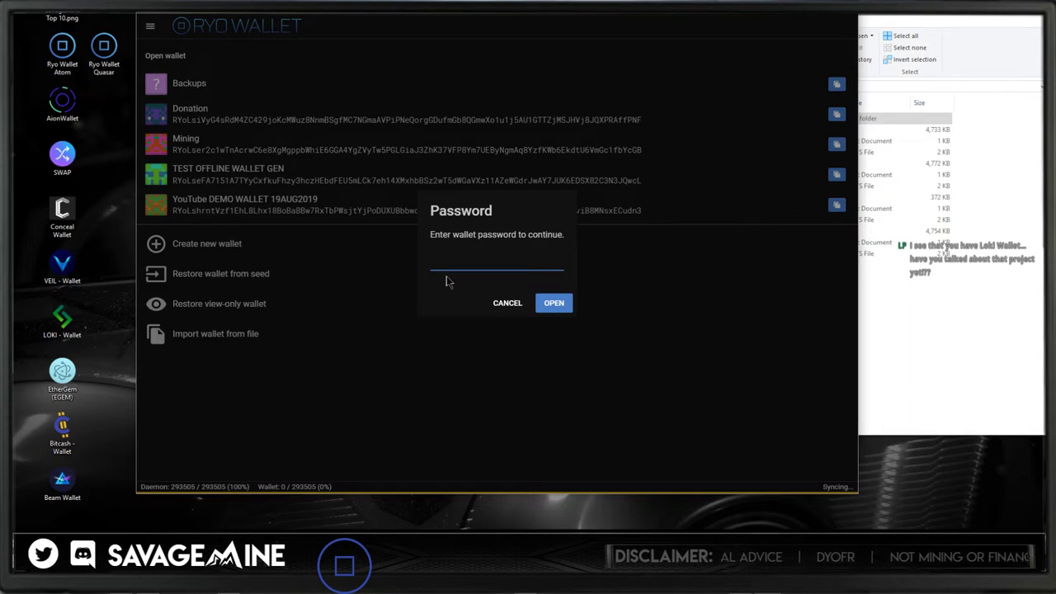
click(507, 303)
Delete the Backups folder from the RYO wallets folder in File Explorer.
click(910, 322)
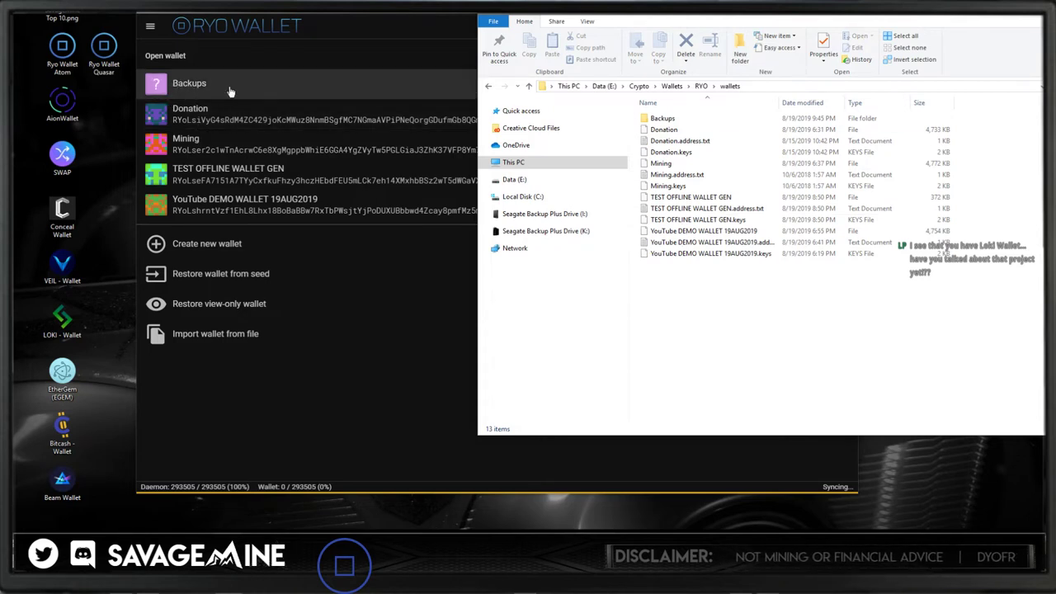
right_click(664, 122)
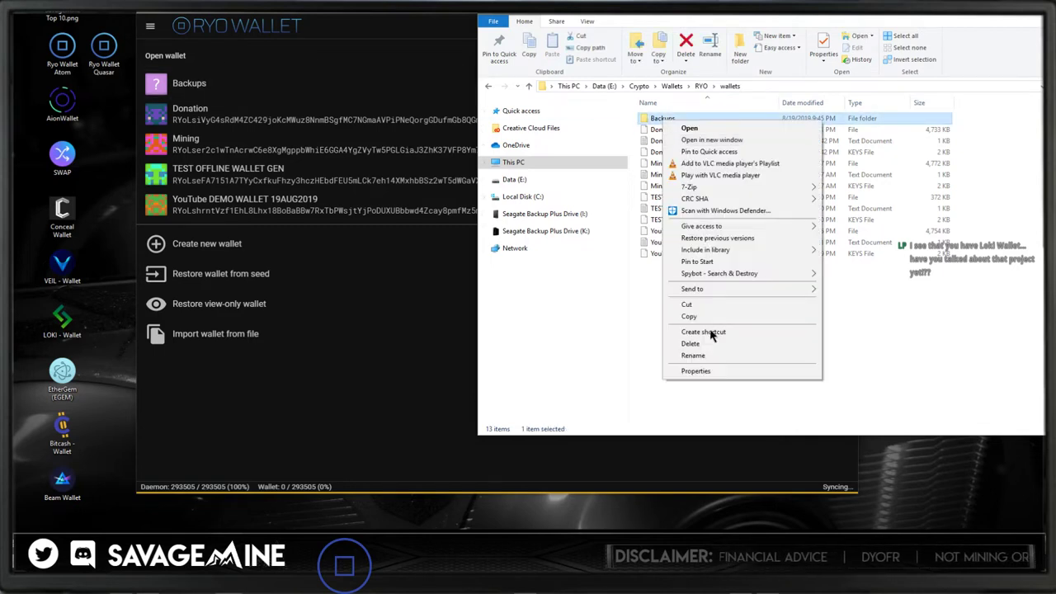
click(714, 344)
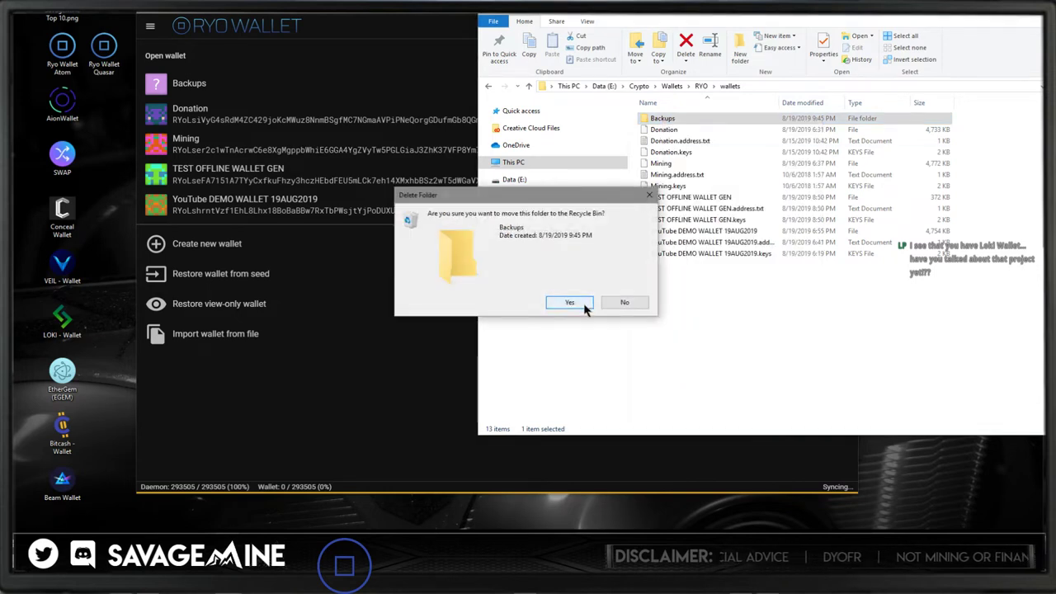
click(585, 306)
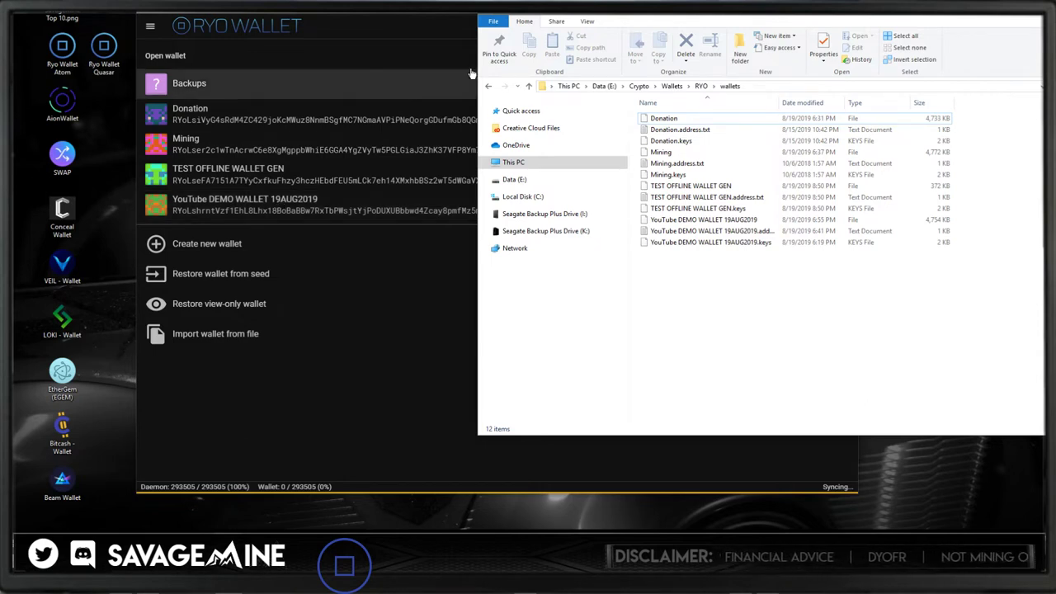
Rearrange the Ryo Wallet and File Explorer windows side by side so the wallet list and wallet files both show.
double_click(382, 21)
drag(382, 21, 271, 12)
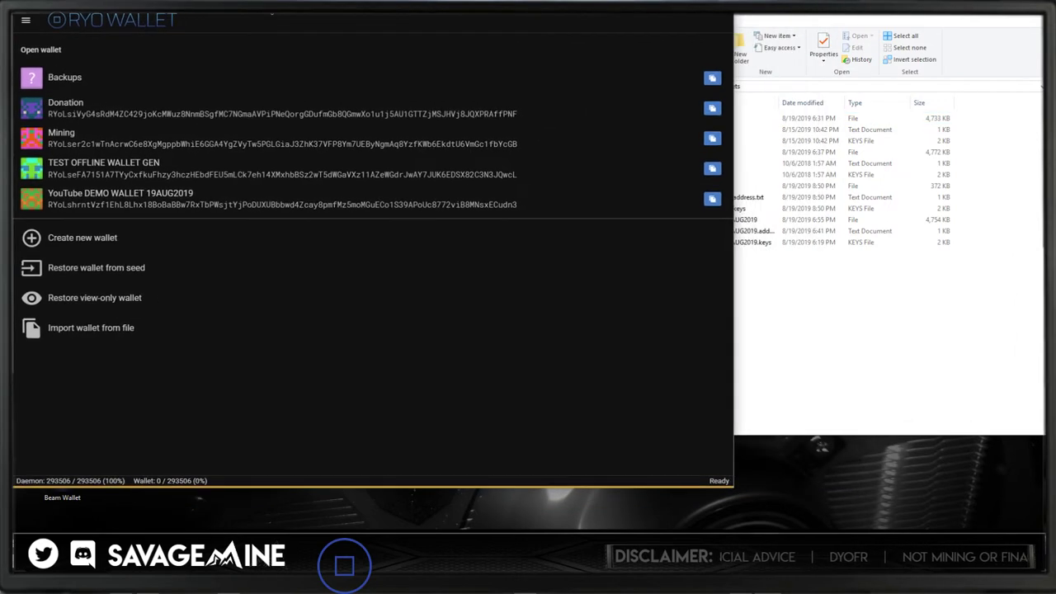
click(825, 21)
drag(825, 21, 950, 21)
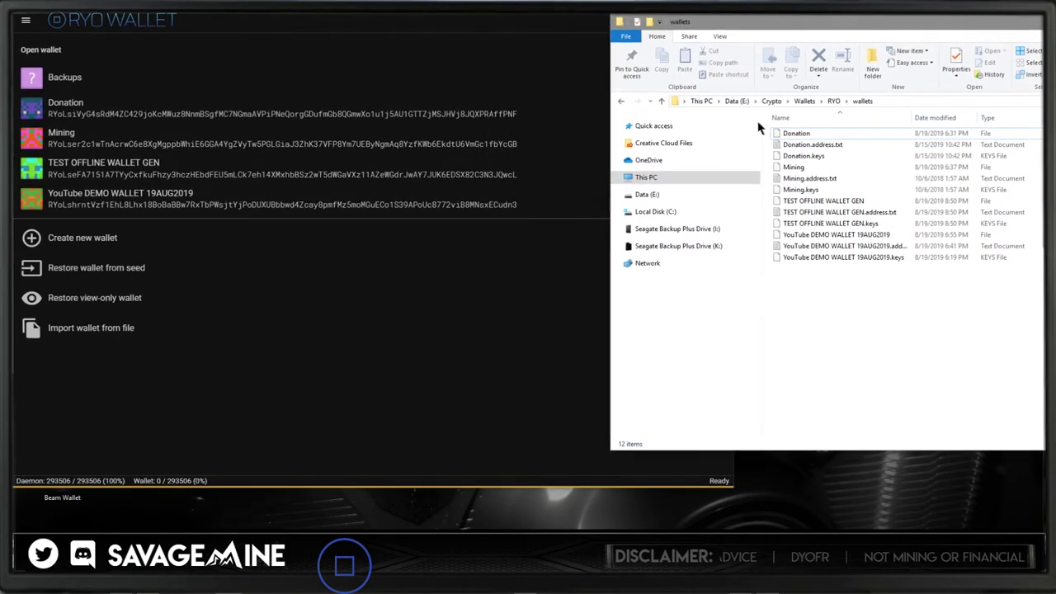
click(516, 288)
click(516, 288)
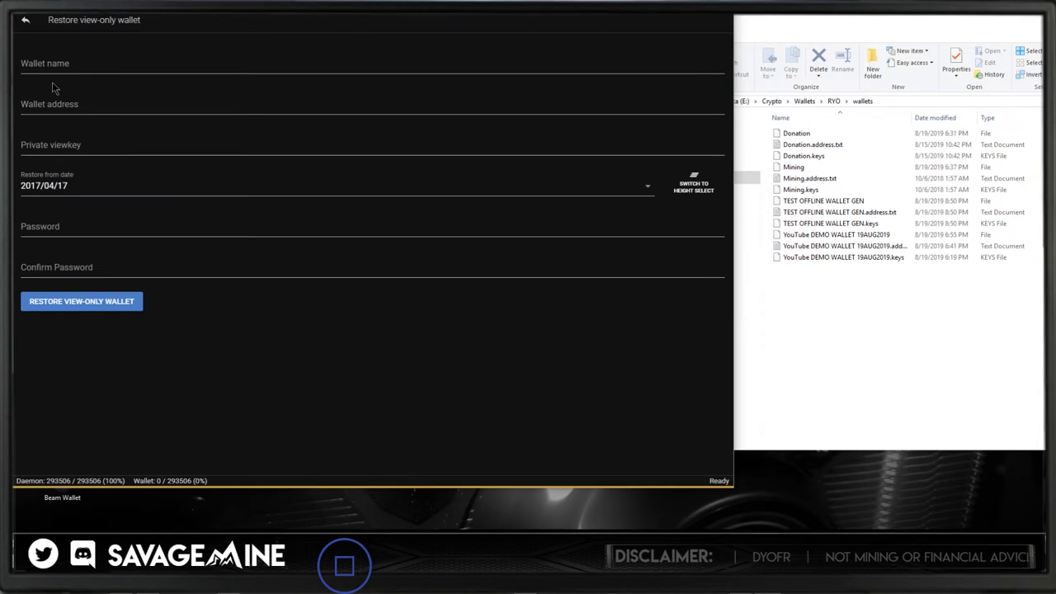
click(26, 22)
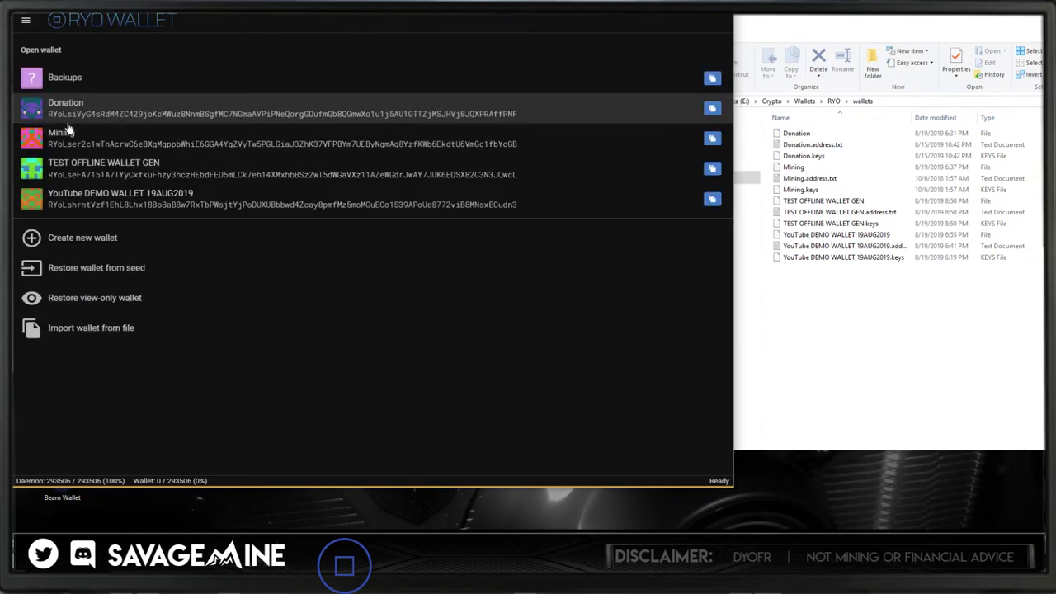
Open the wallet YouTube DEMO WALLET 19AUG2019 from the wallet list.
click(160, 203)
click(433, 299)
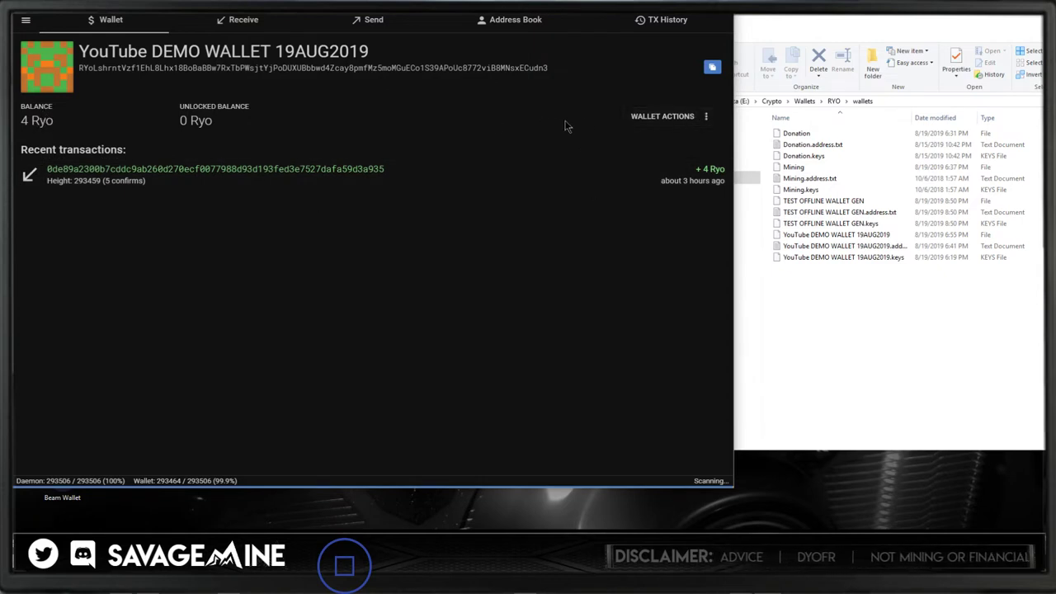
Delete the open wallet YouTube DEMO WALLET 19AUG2019 through its wallet actions and confirm the deletion.
click(706, 120)
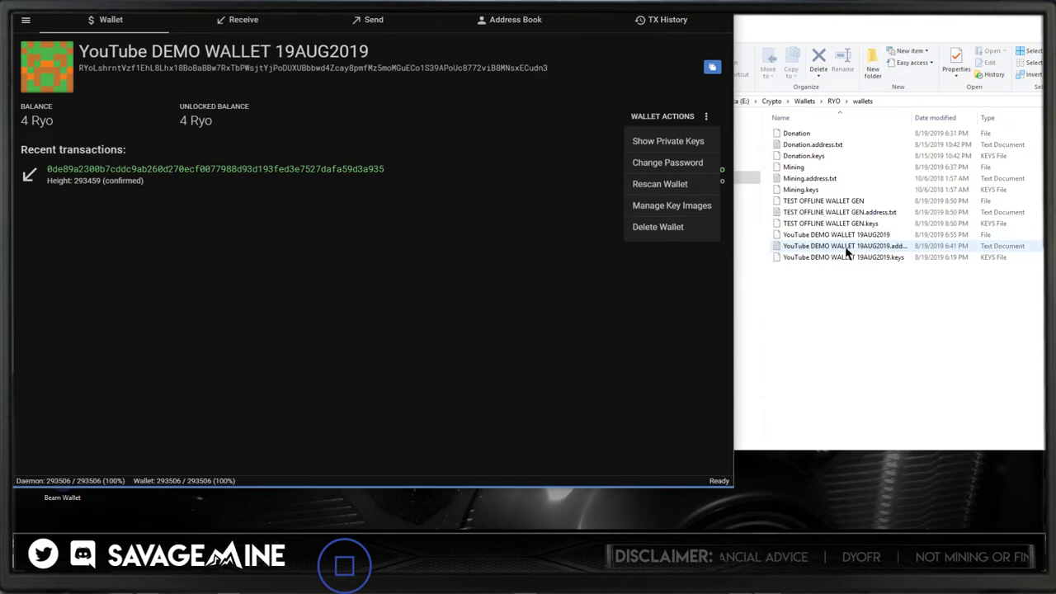
click(505, 22)
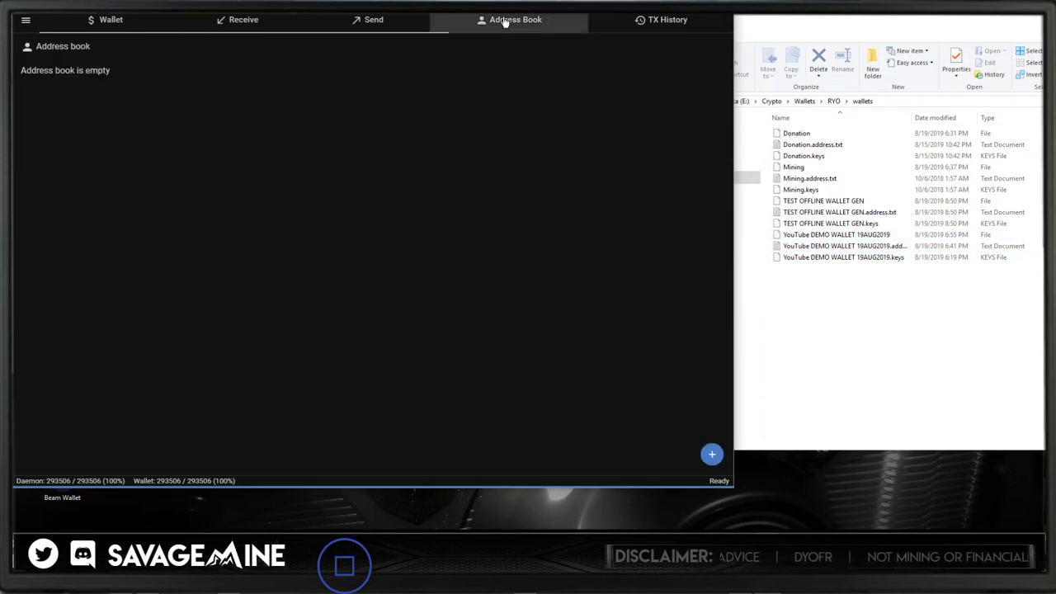
click(107, 19)
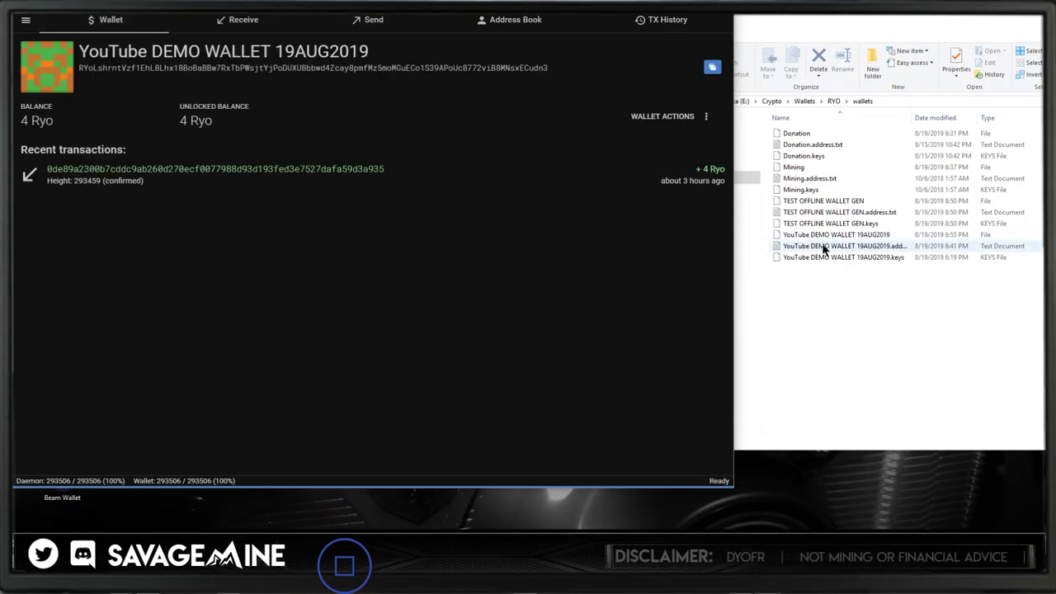
click(705, 120)
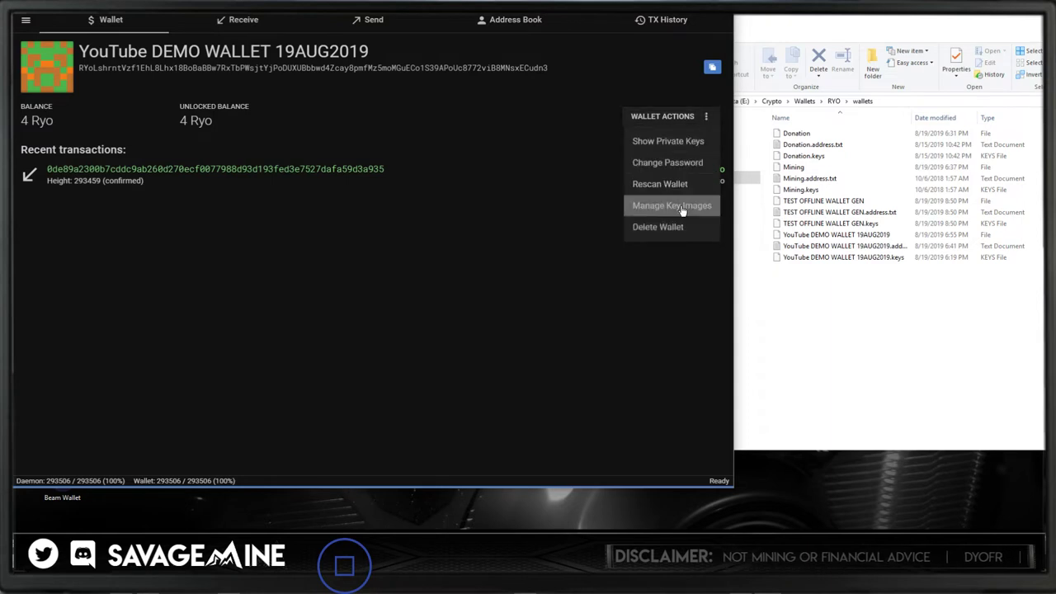
click(672, 230)
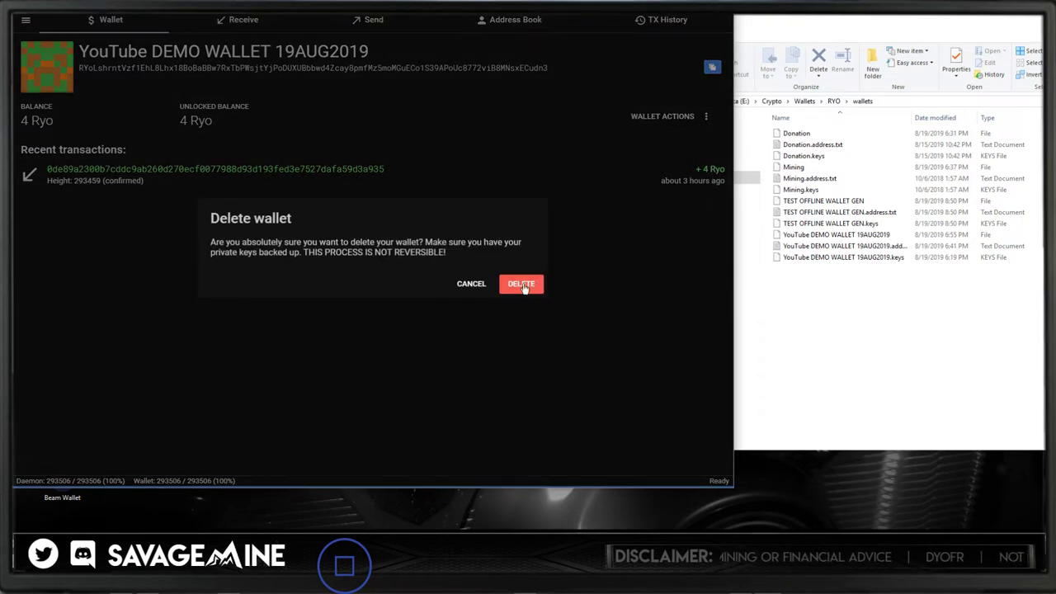
click(521, 286)
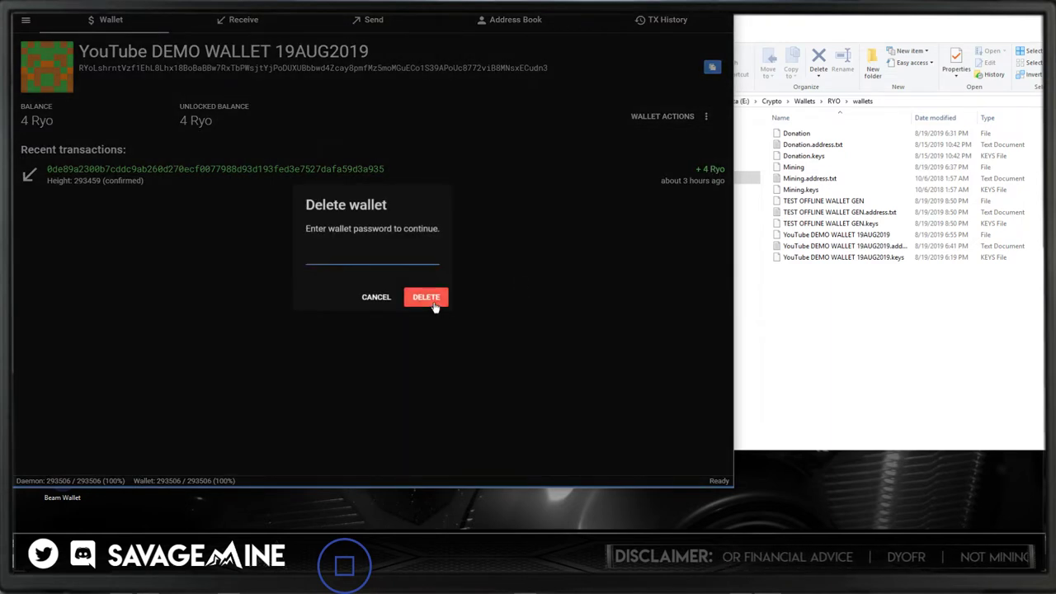
click(434, 302)
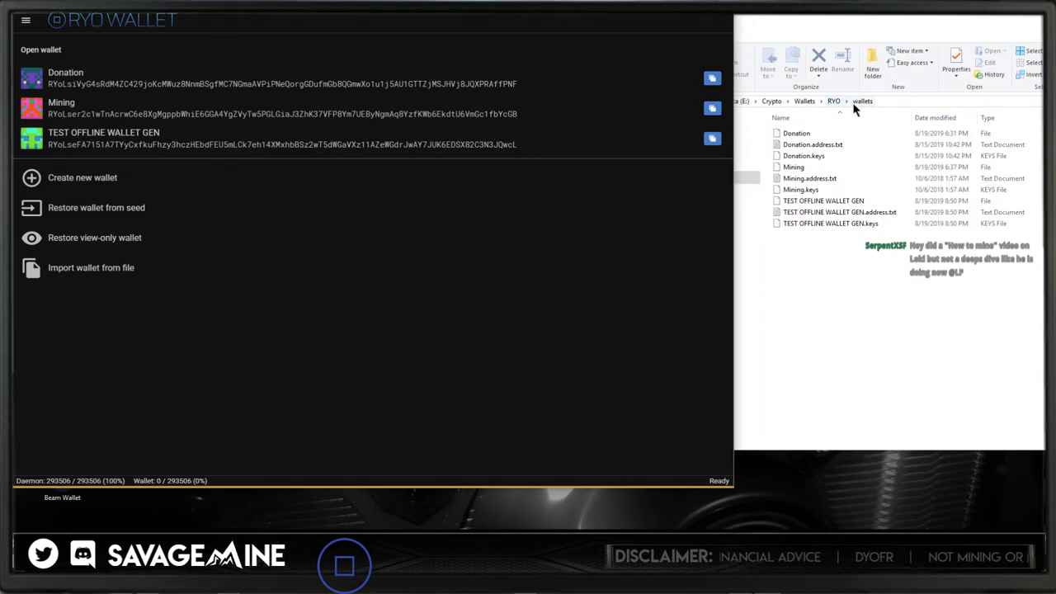
Check the data storage path in the wallet's general settings and compare the wallet list with the files in the wallets folder.
click(26, 20)
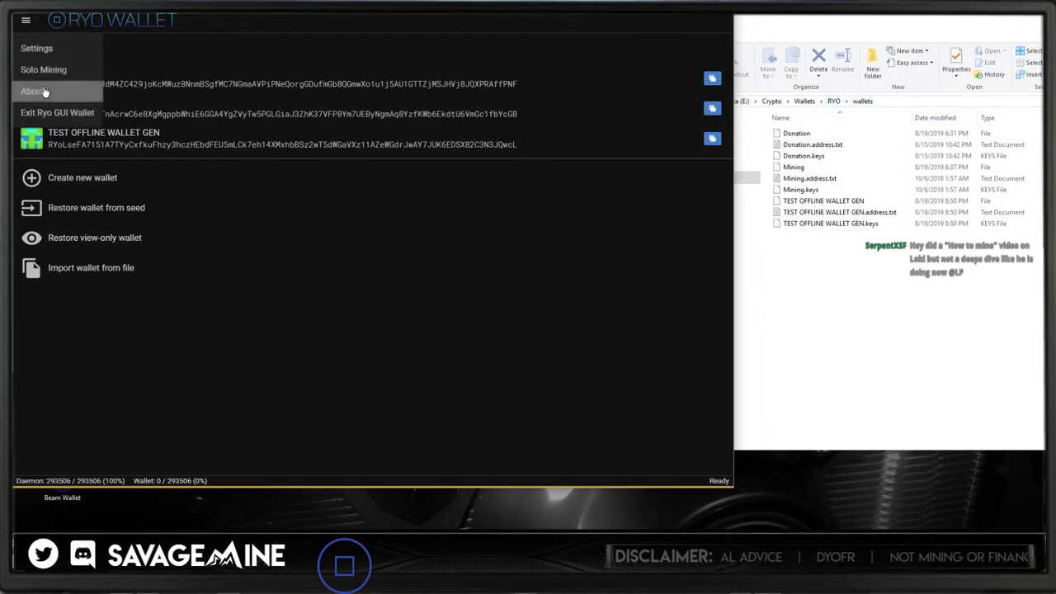
click(32, 48)
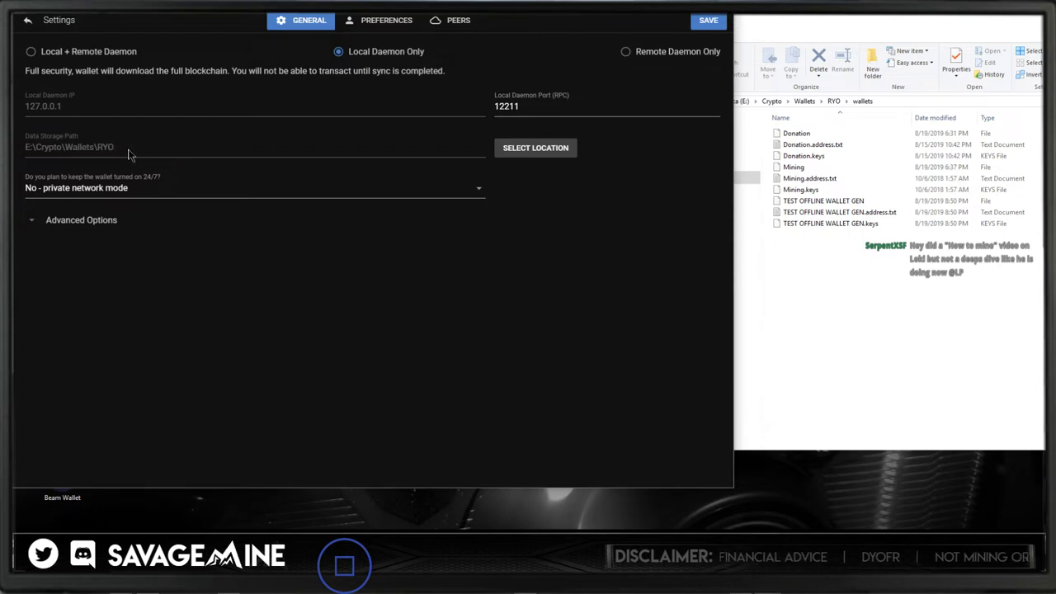
click(27, 20)
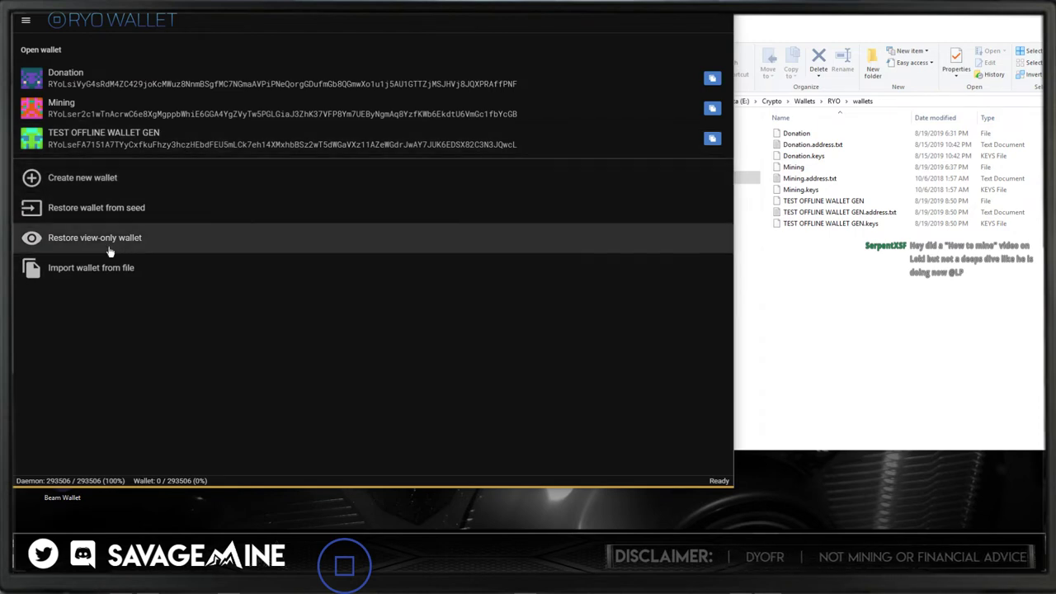
click(804, 259)
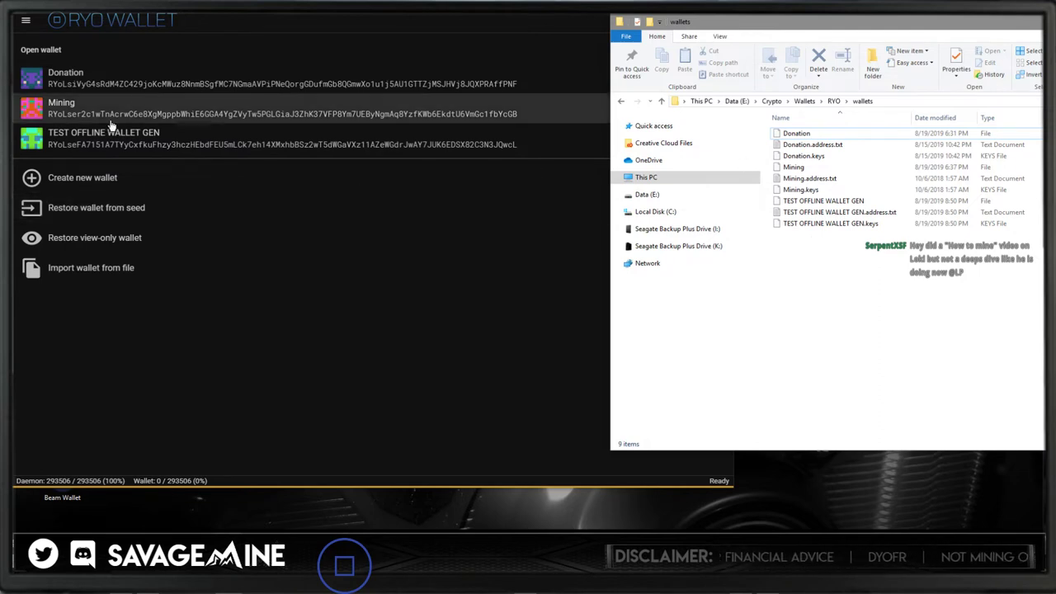
click(203, 18)
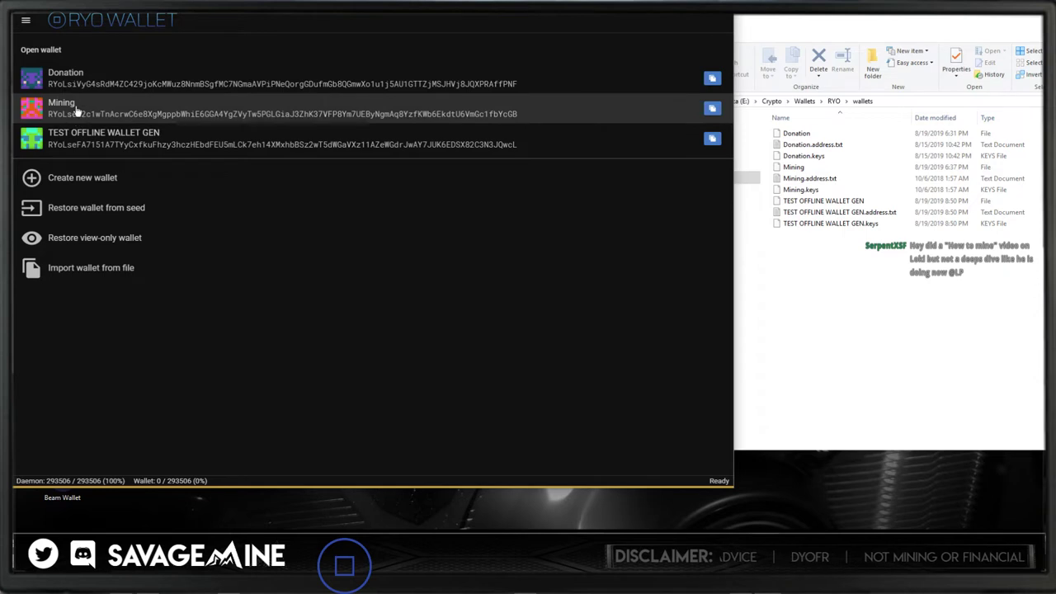
In File Explorer, copy the three YouTube DEMO 19AUG2019 wallet files from the RYO Backups folder.
click(808, 299)
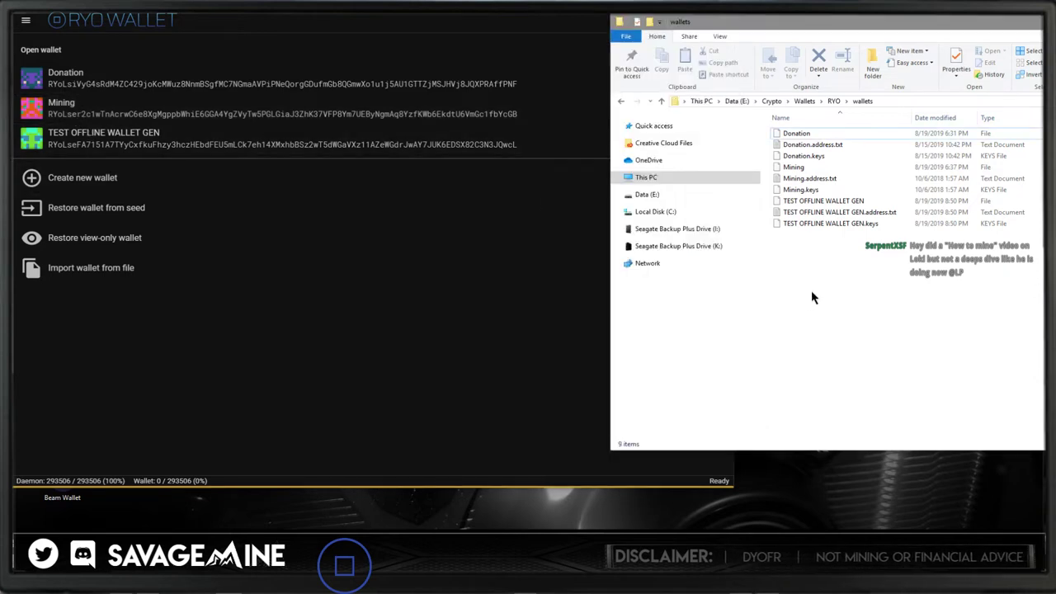
click(804, 101)
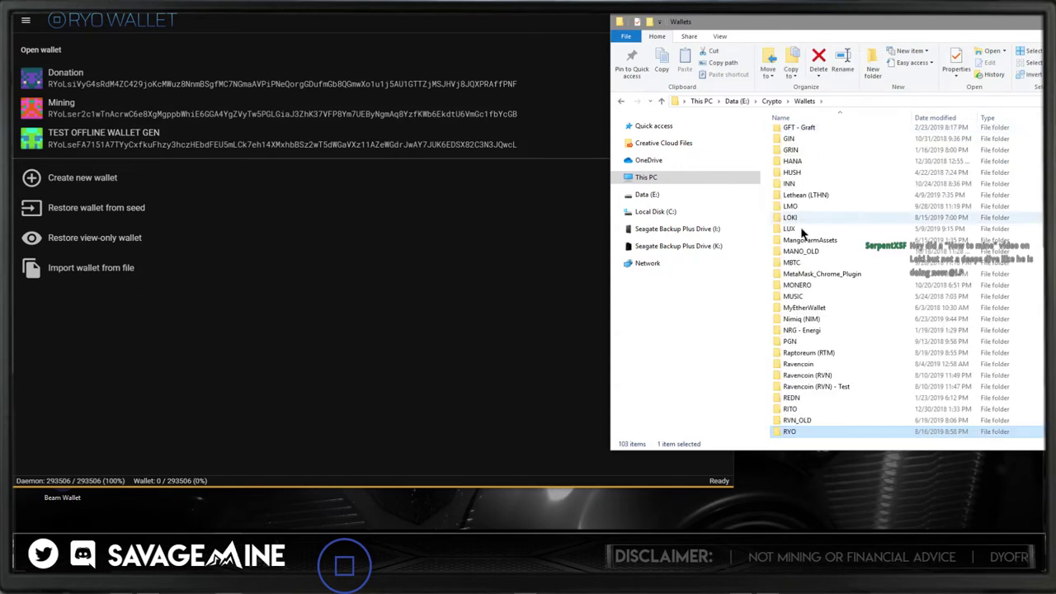
scroll(792, 354, down, 1)
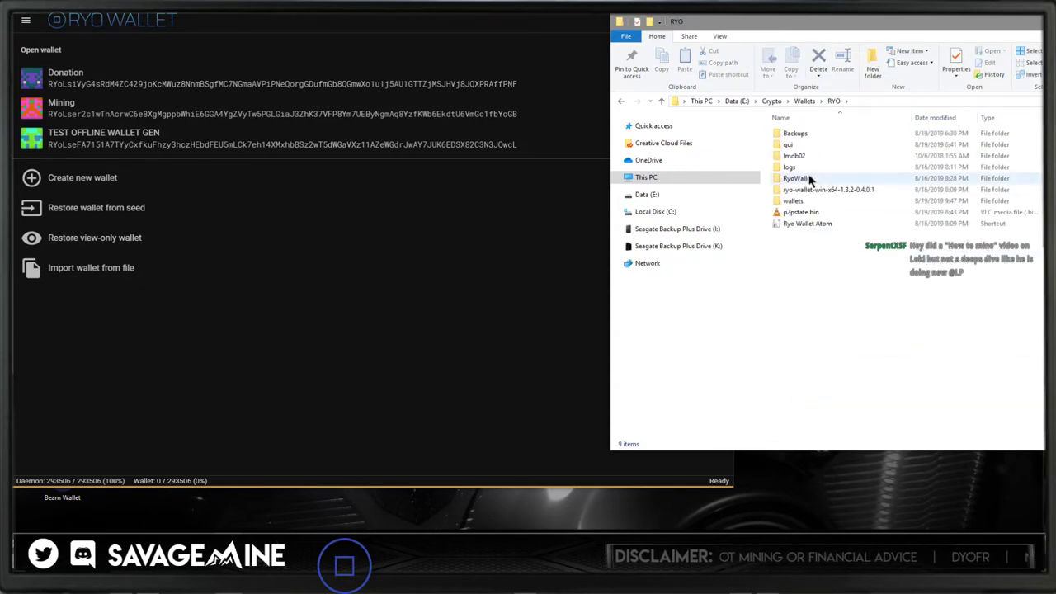
double_click(797, 134)
click(816, 180)
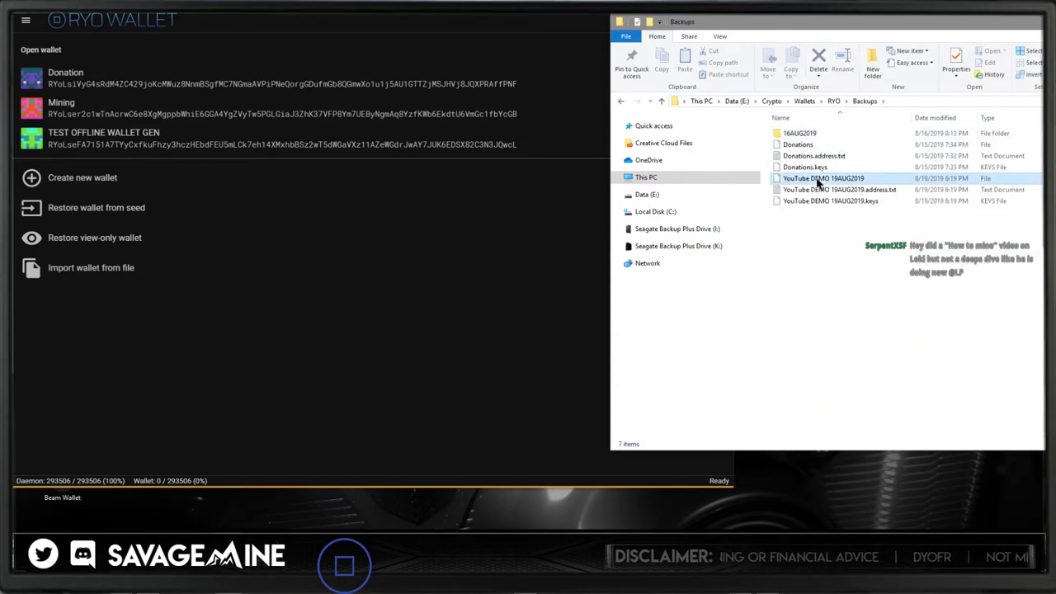
shift+click(816, 201)
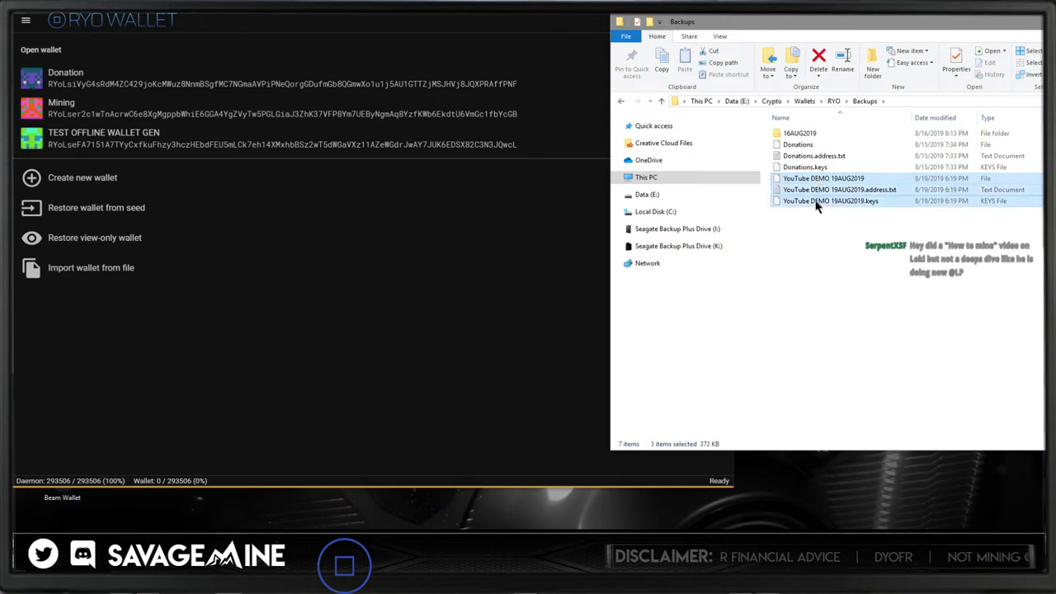
right_click(816, 202)
click(845, 312)
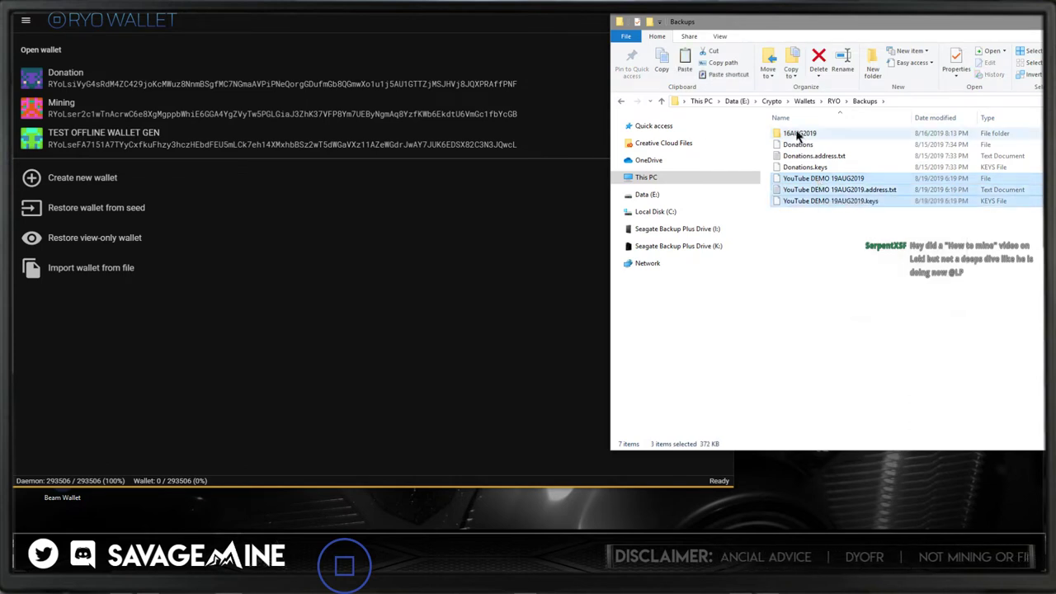
Paste the copied YouTube DEMO 19AUG2019 backup files into the RYO wallets folder.
click(832, 101)
double_click(804, 201)
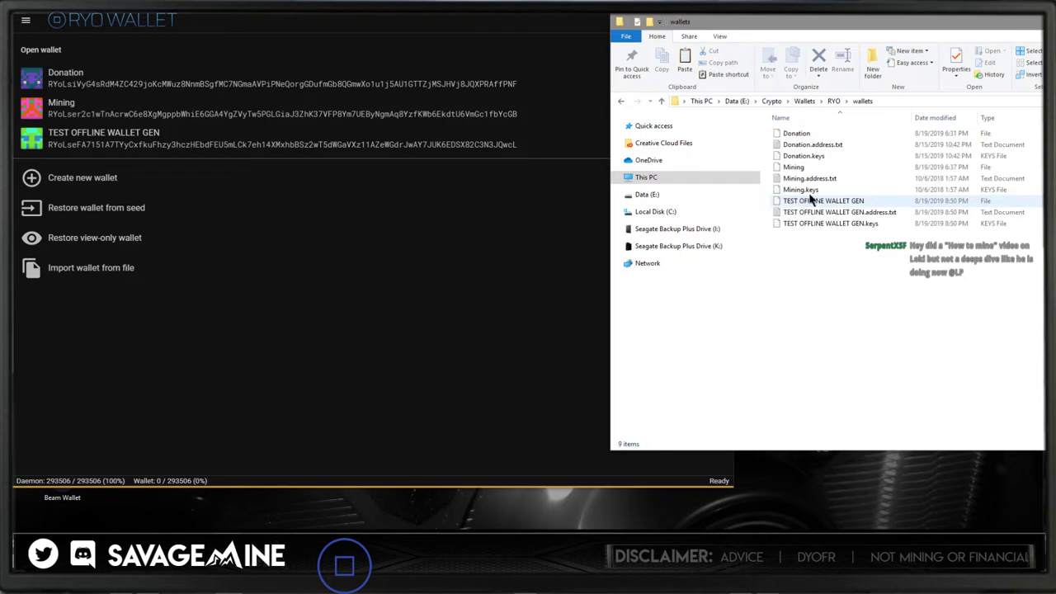
right_click(810, 241)
click(857, 313)
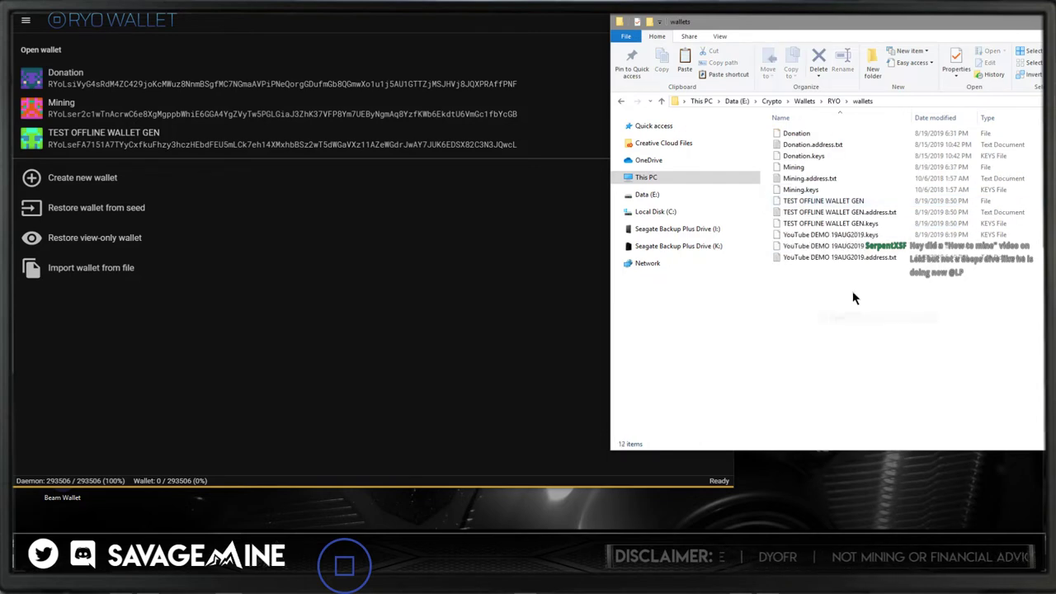
Exit the Ryo Wallet and relaunch Ryo Wallet Atom from the desktop to reload the wallet list.
click(285, 248)
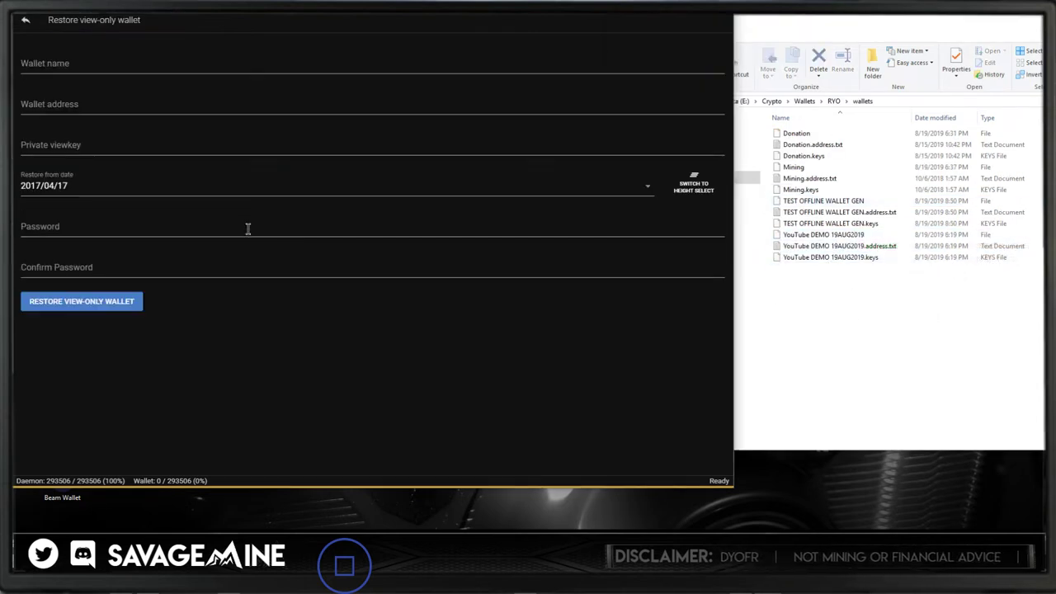
click(25, 22)
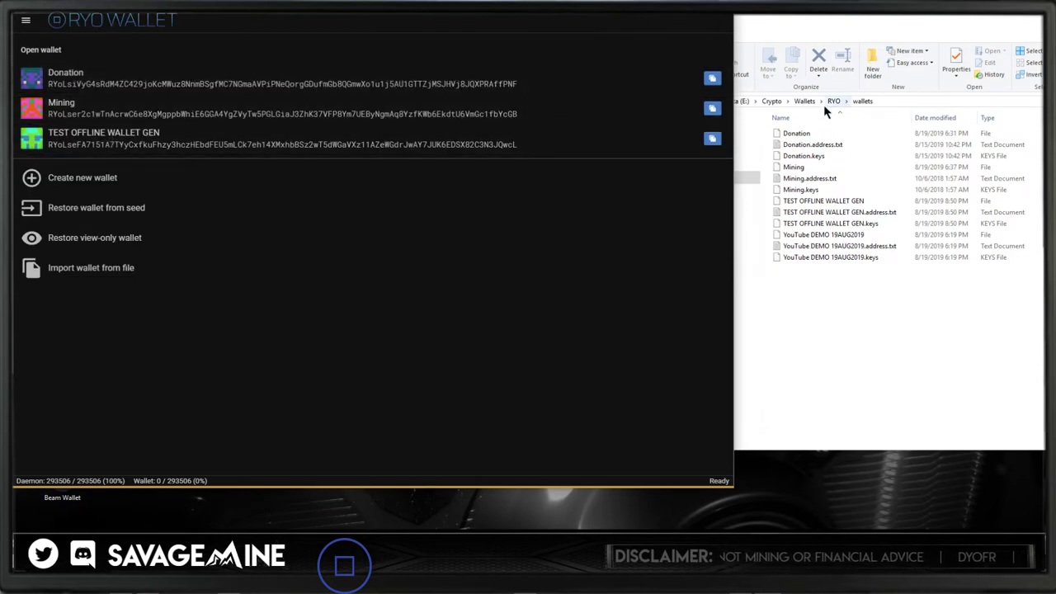
click(25, 20)
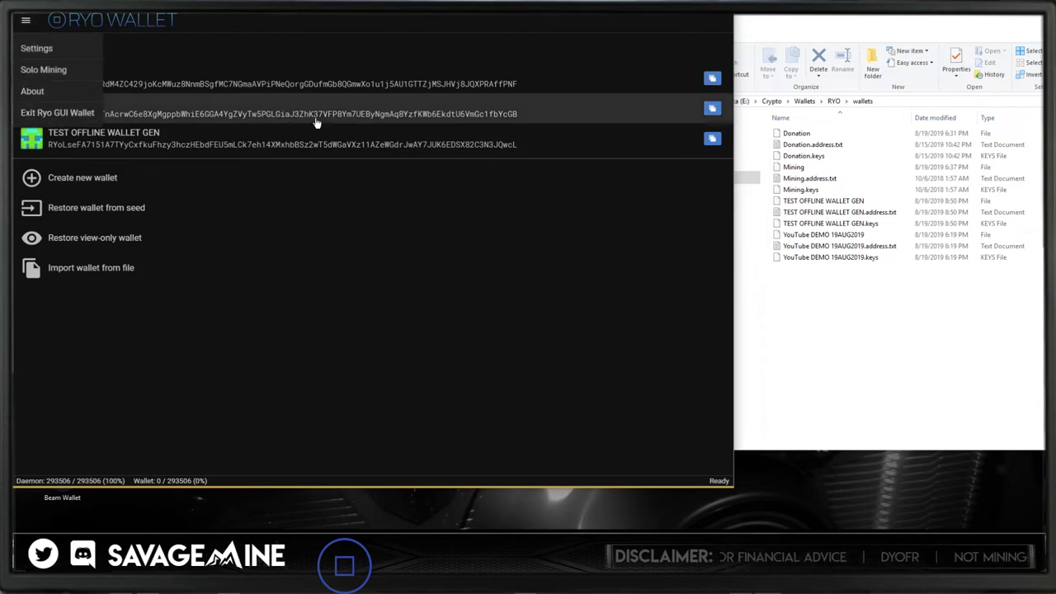
click(38, 113)
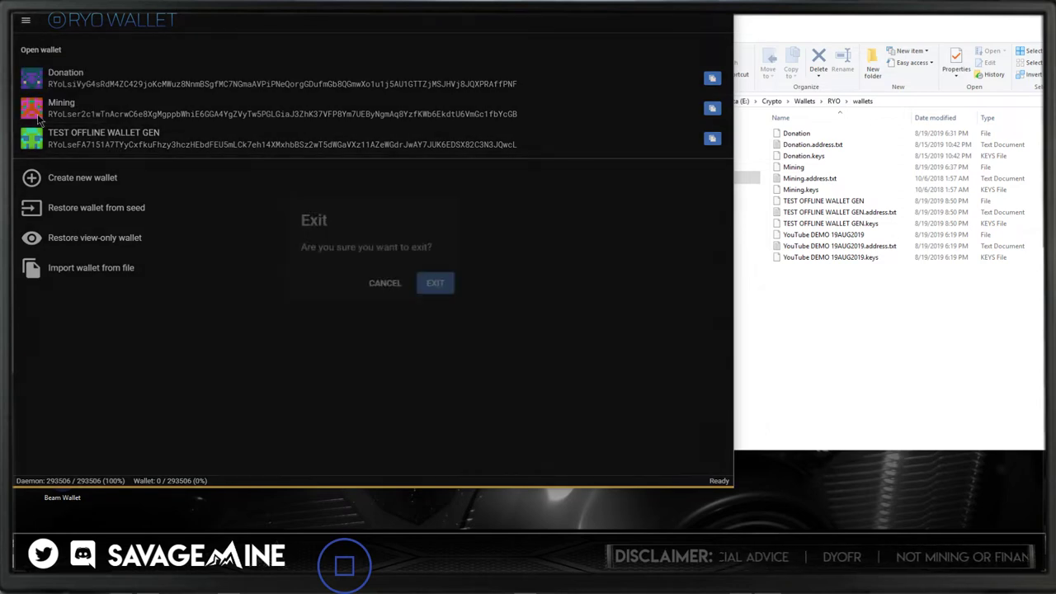
click(424, 284)
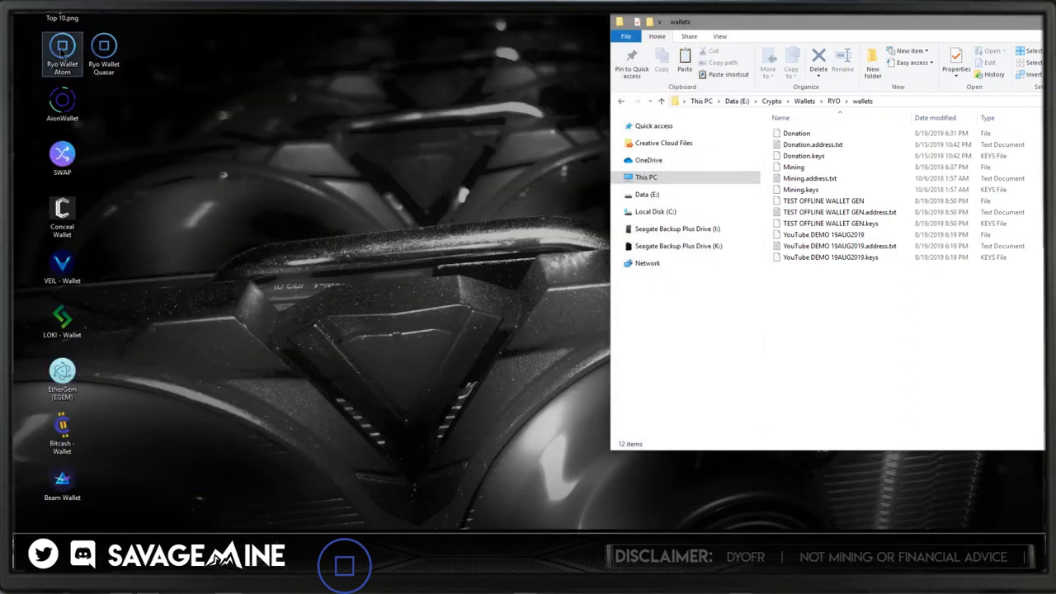
double_click(60, 51)
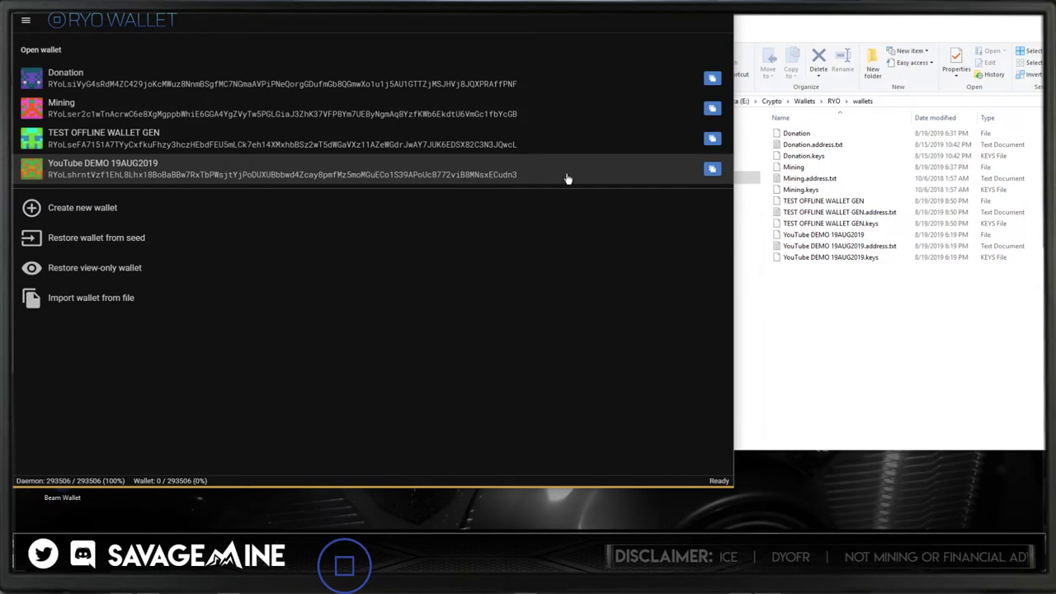
Open the restored wallet YouTube DEMO 19AUG2019 from the wallet list and let it scan the blockchain.
click(321, 169)
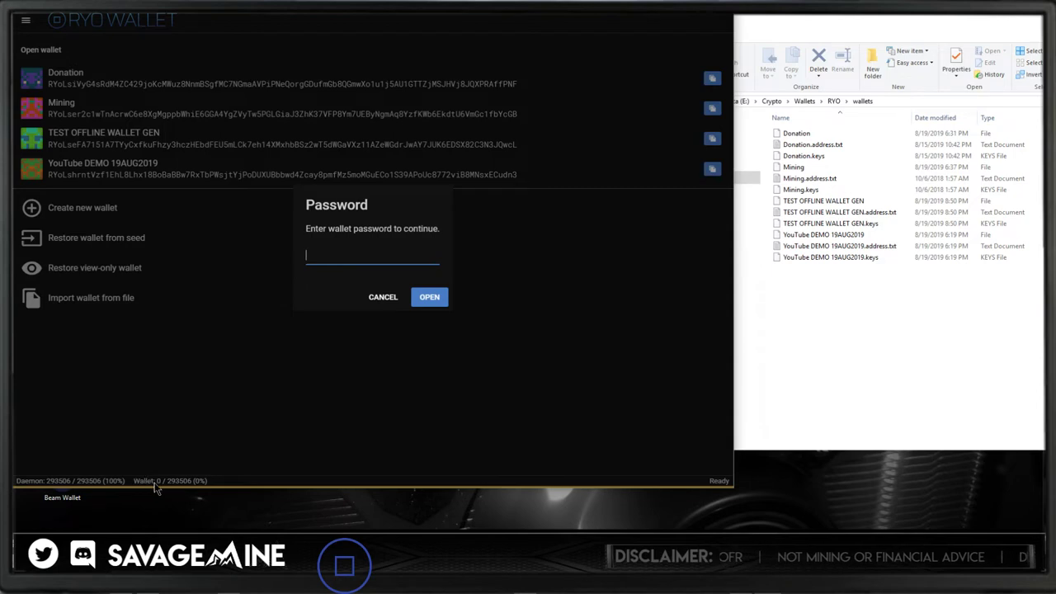
click(430, 299)
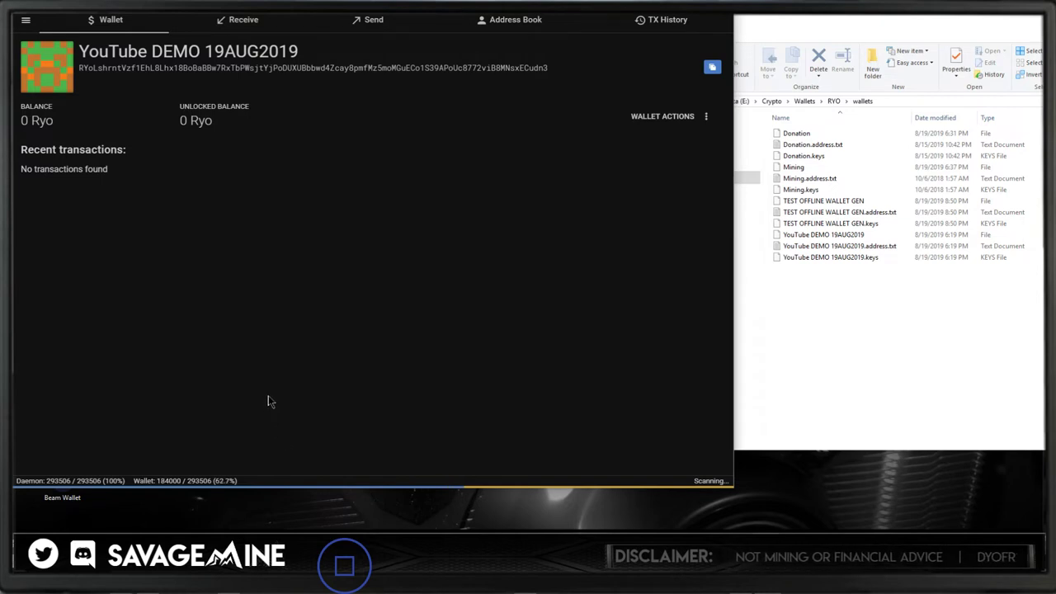
click(706, 116)
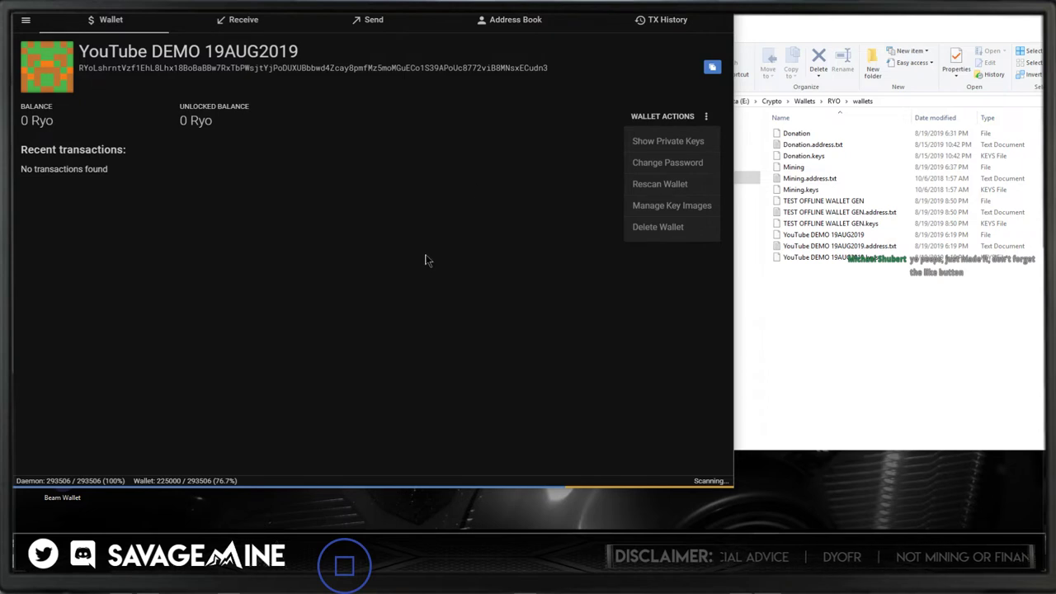
click(124, 249)
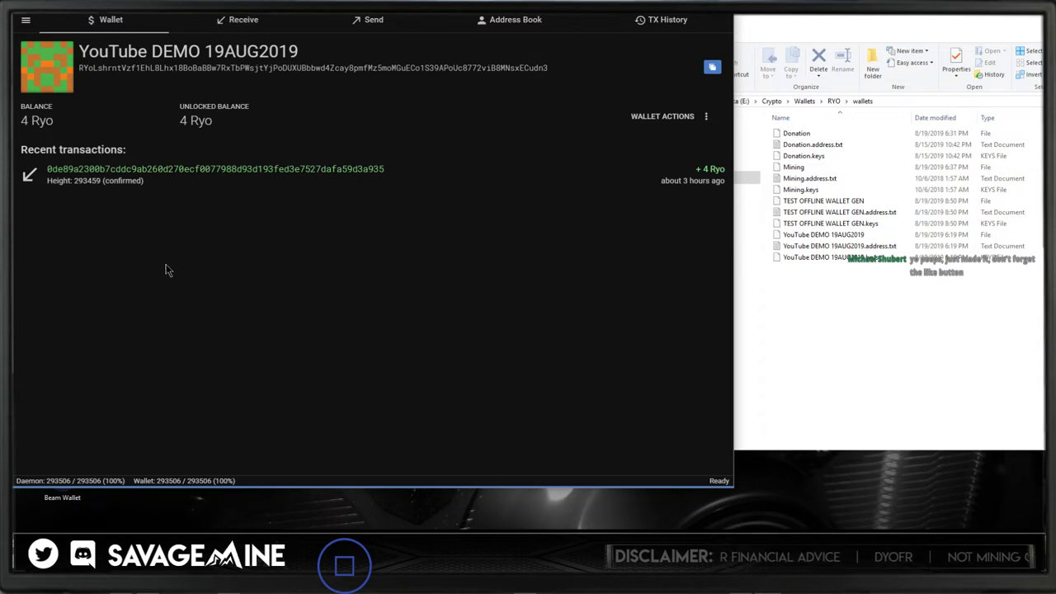
Close the open wallet to return to the wallet list, and inspect the YouTube DEMO 19AUG2019 file in the wallets folder.
mouse_move(120, 13)
mouse_down()
mouse_move(123, 28)
mouse_move(112, 9)
mouse_up()
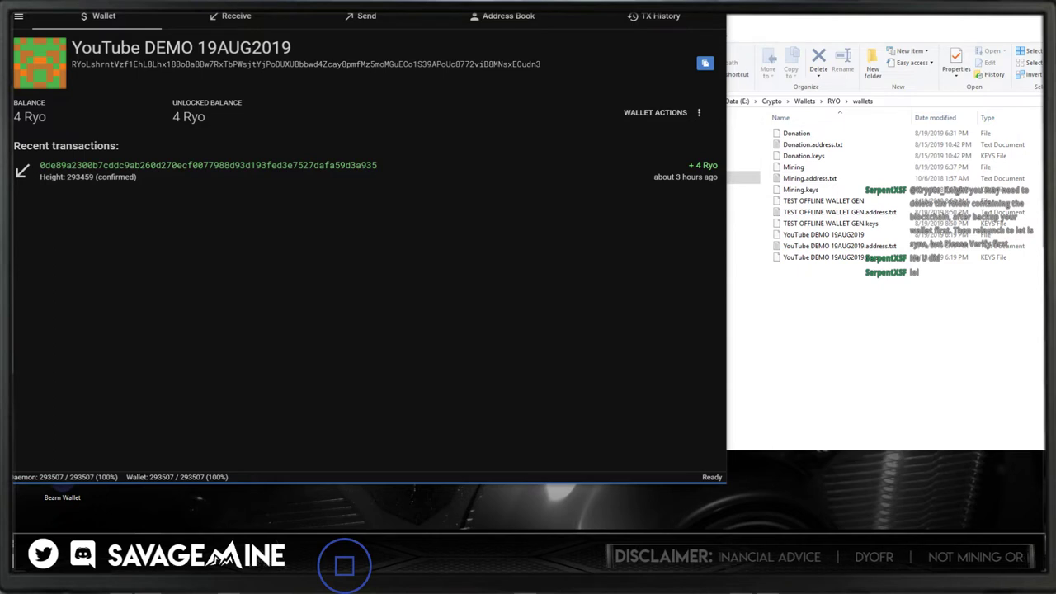
drag(121, 7, 144, 14)
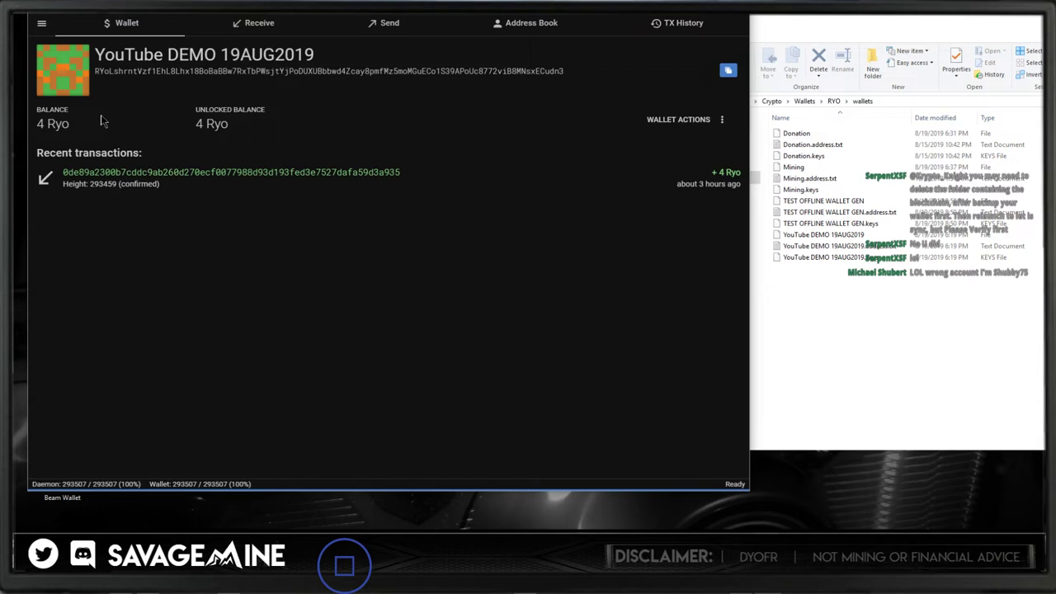
click(41, 23)
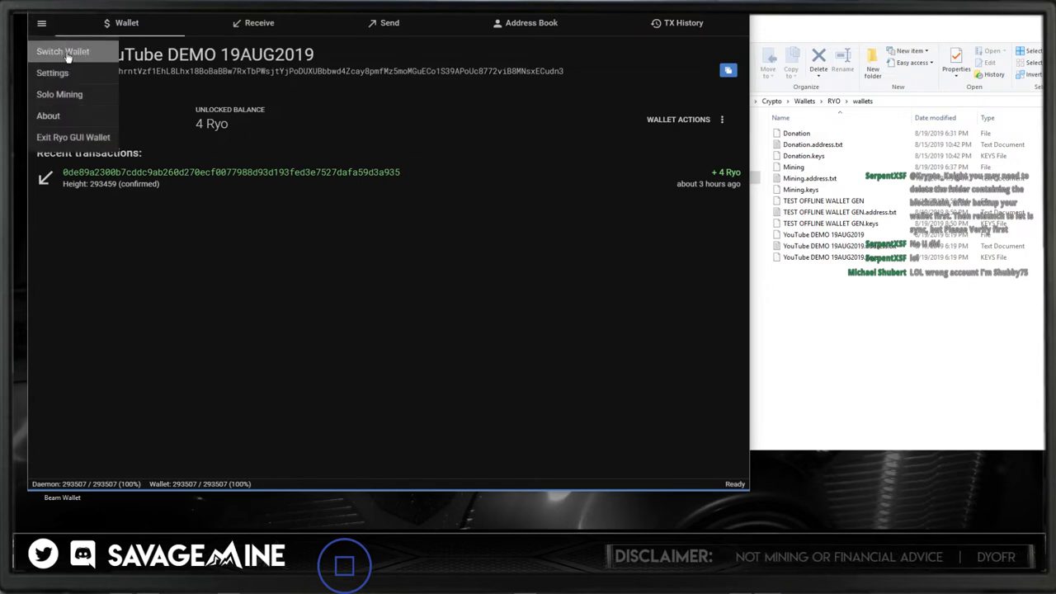
click(67, 56)
click(465, 282)
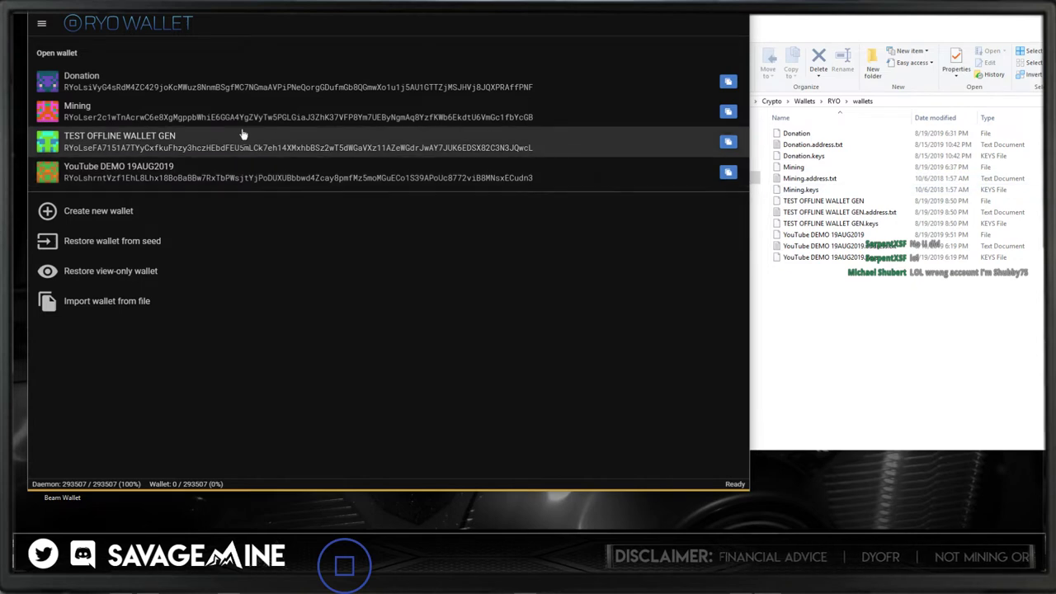
click(831, 128)
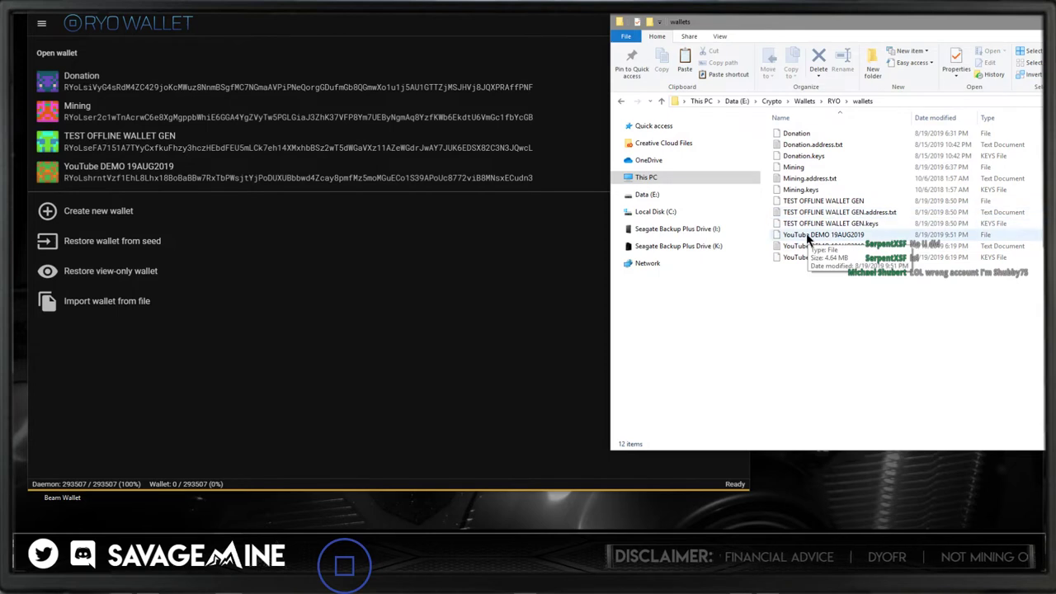
Move the wallets folder window aside and browse the next set of uploads on the SavageMine YouTube channel.
drag(751, 24, 662, 26)
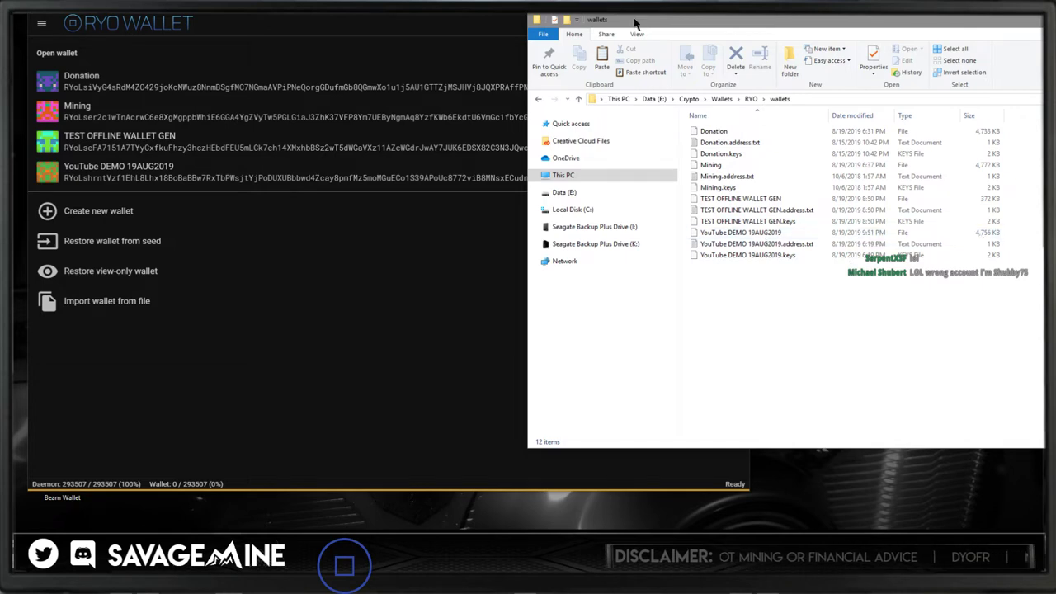
drag(635, 23, 698, 40)
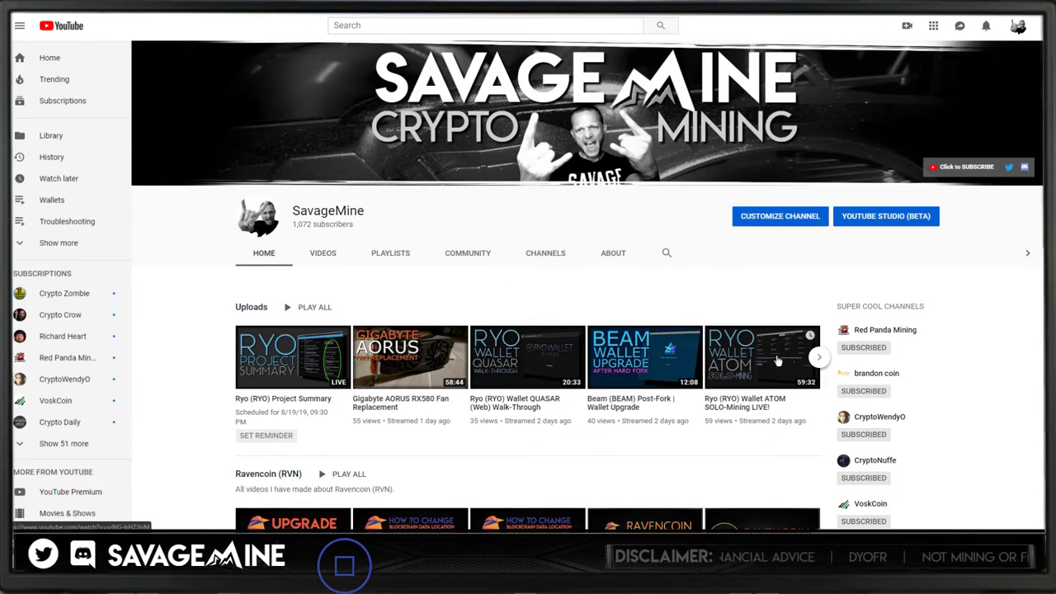
click(820, 357)
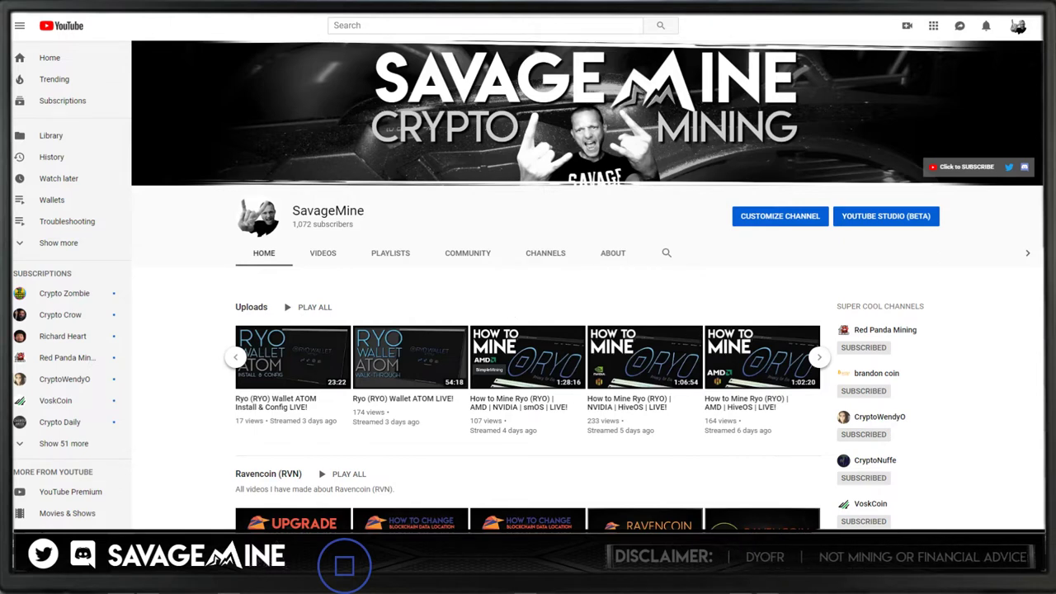
Switch to Ryo Wallet Atom and open the YouTube DEMO 19AUG2019 wallet with the password left blank.
key(alt+Tab)
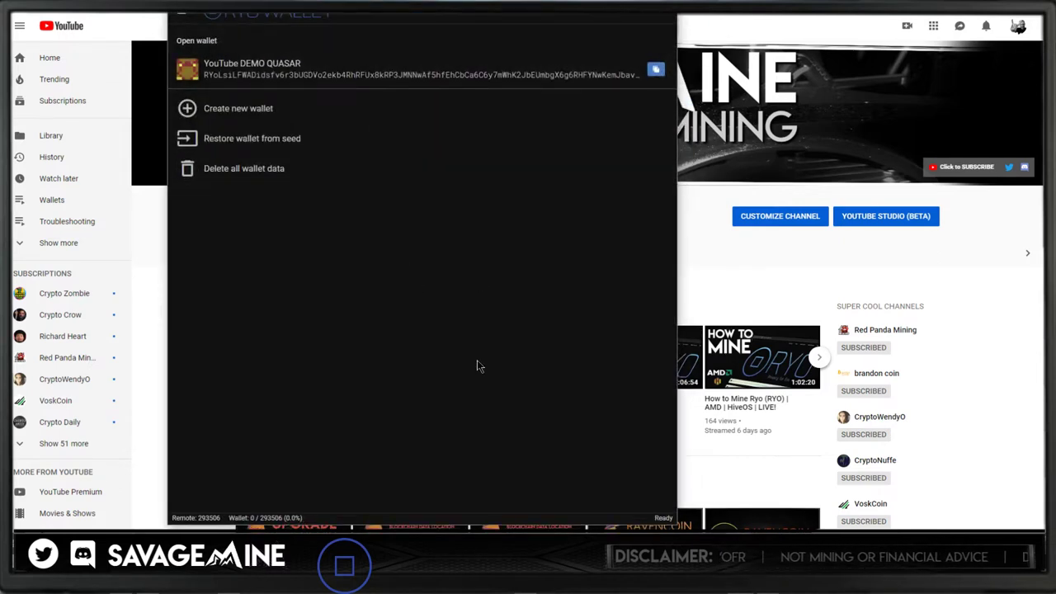
key(alt+Tab)
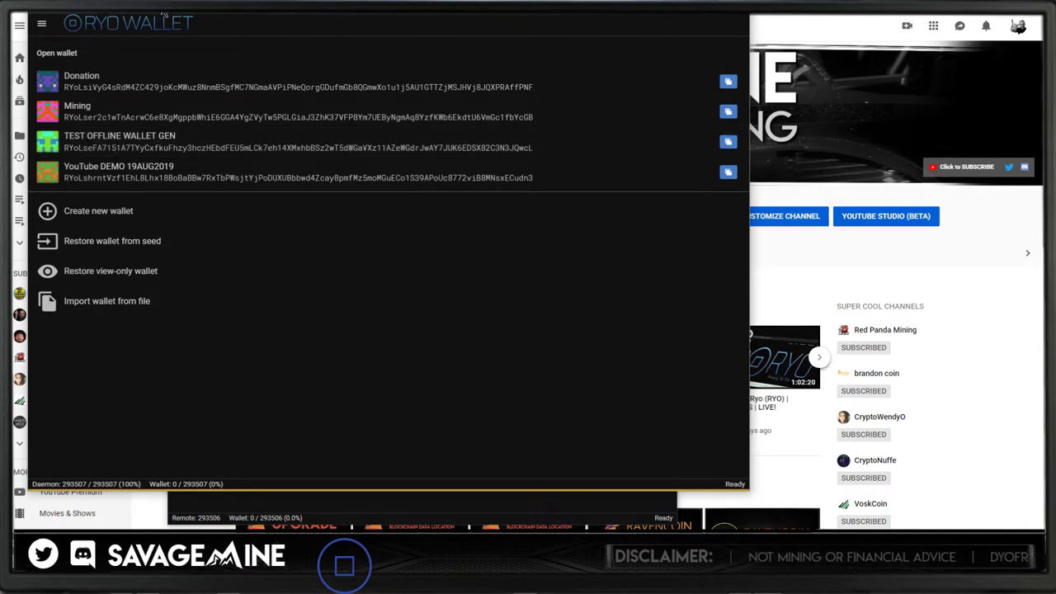
drag(163, 15, 194, 25)
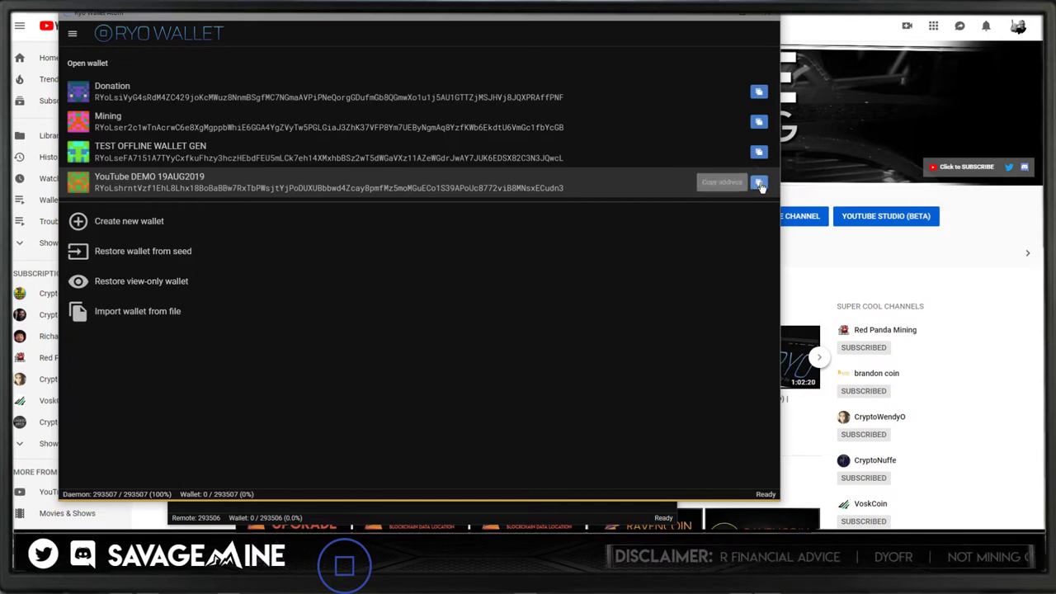
click(523, 187)
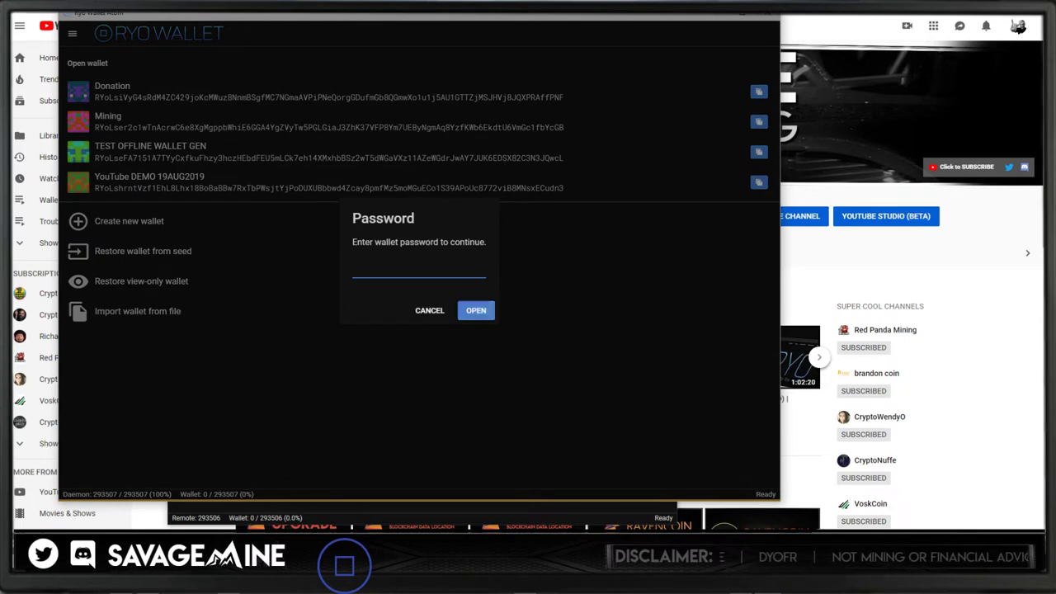
click(476, 316)
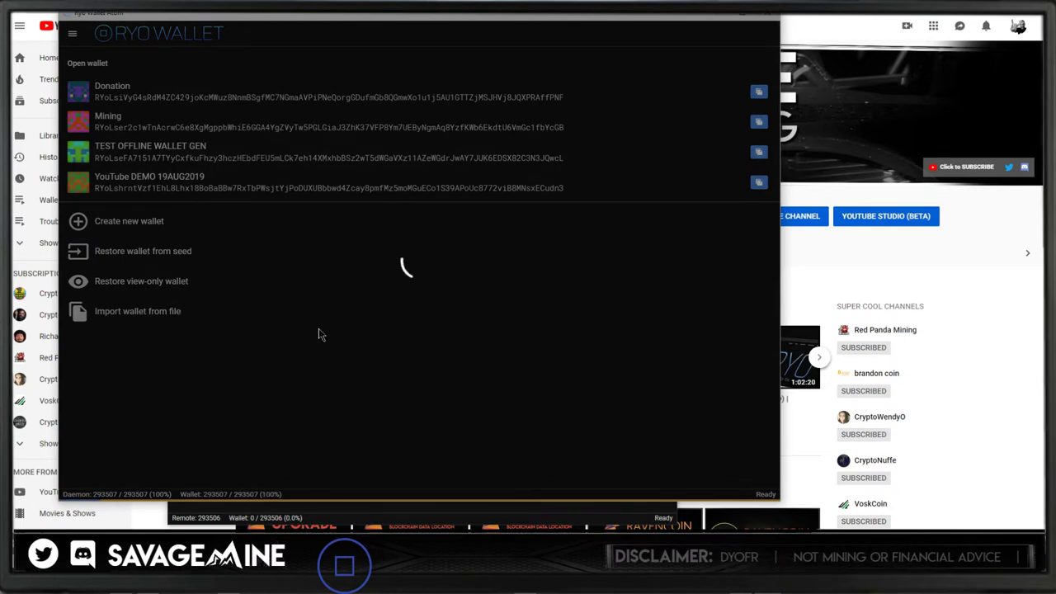
Show the wallet's private keys, copy its seed words to the clipboard, and close the key display.
click(751, 131)
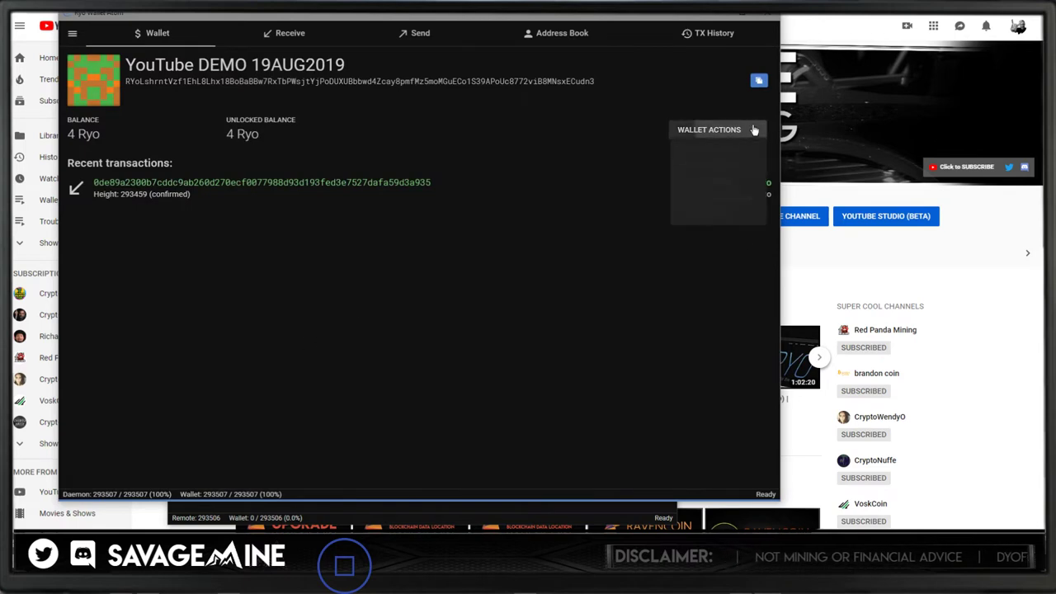
click(715, 156)
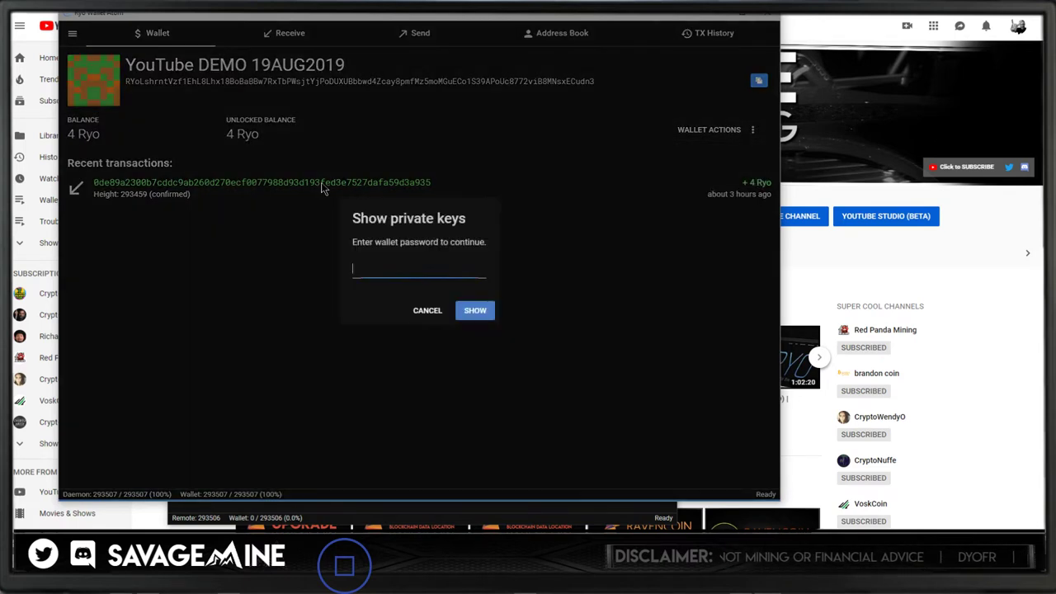
click(474, 310)
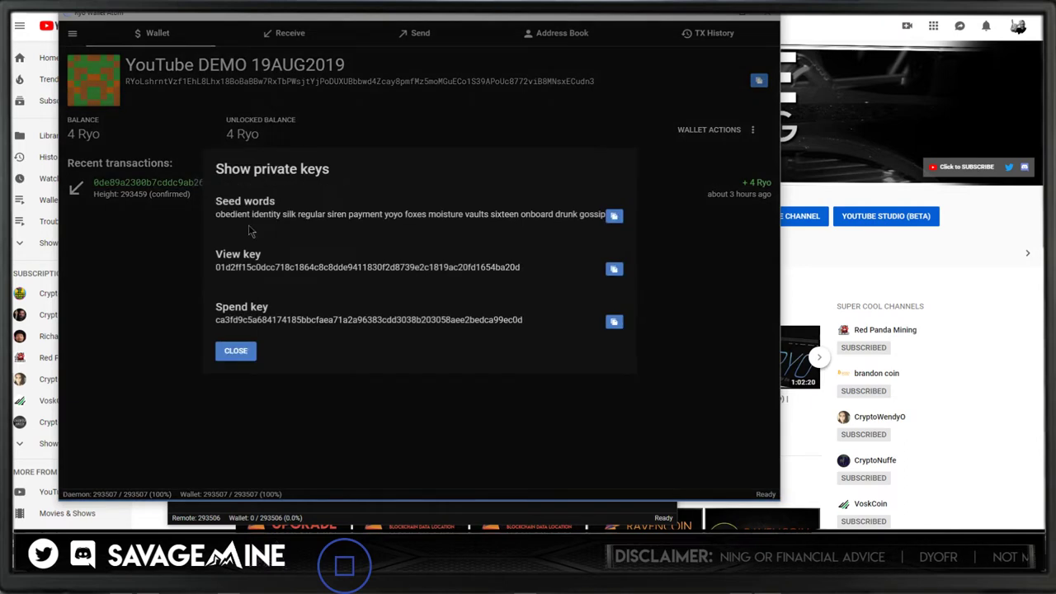
drag(214, 214, 615, 216)
click(615, 217)
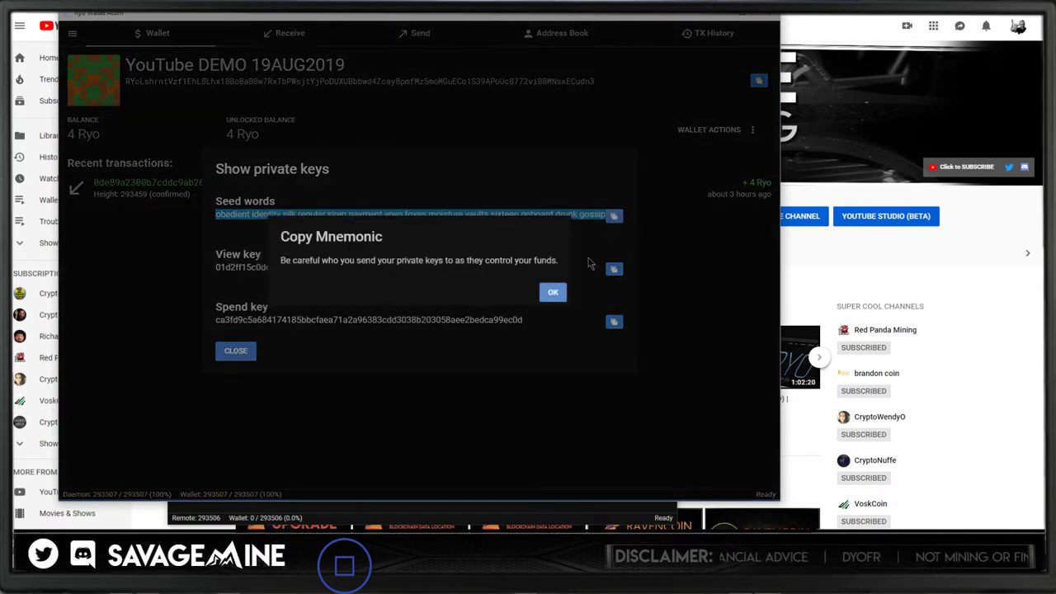
key(Return)
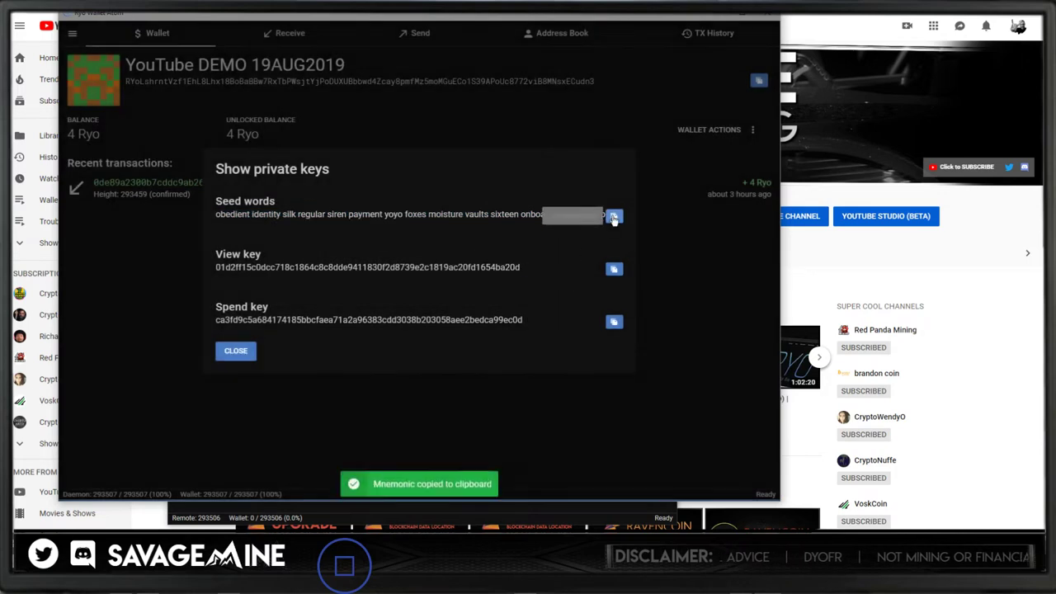
click(614, 216)
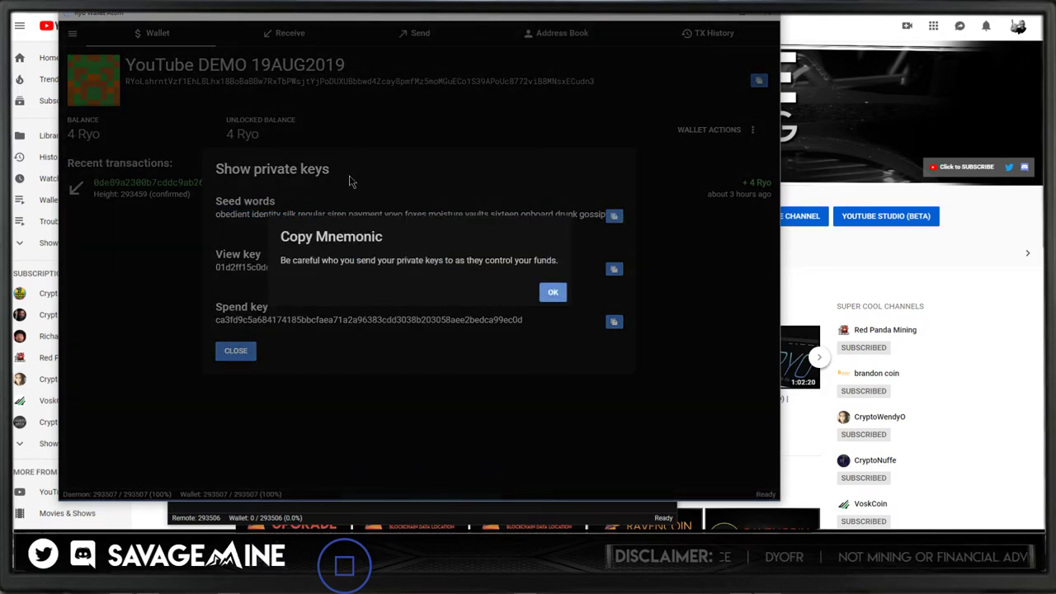
click(554, 294)
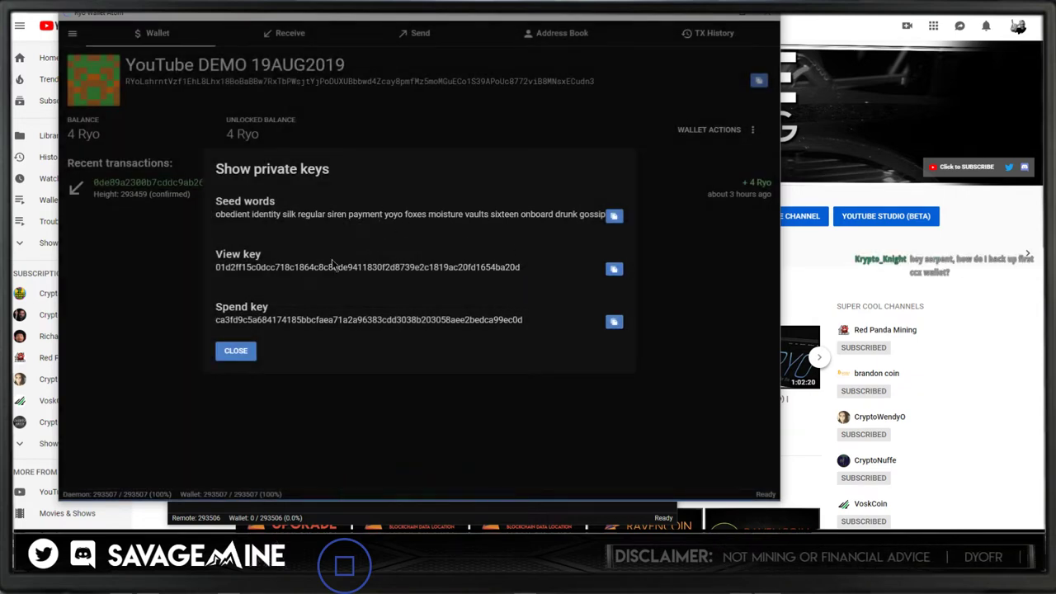
click(243, 352)
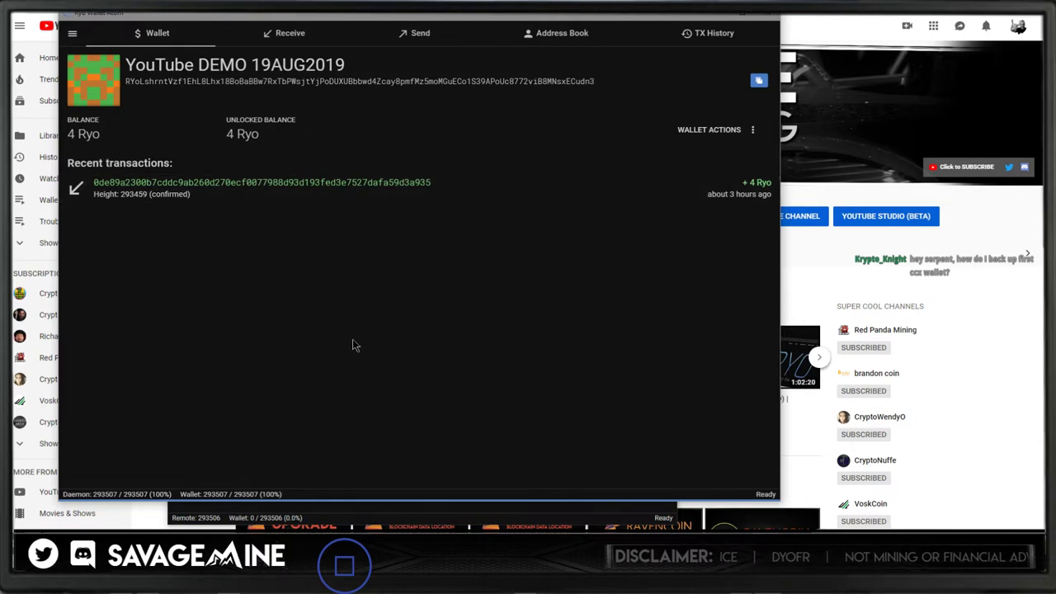
click(72, 34)
click(87, 65)
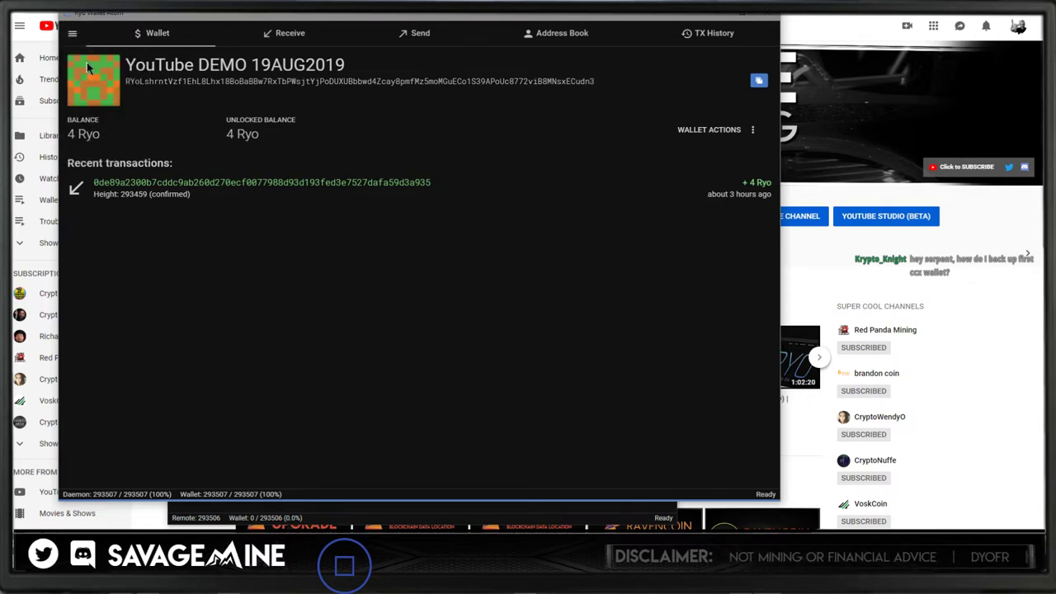
click(455, 299)
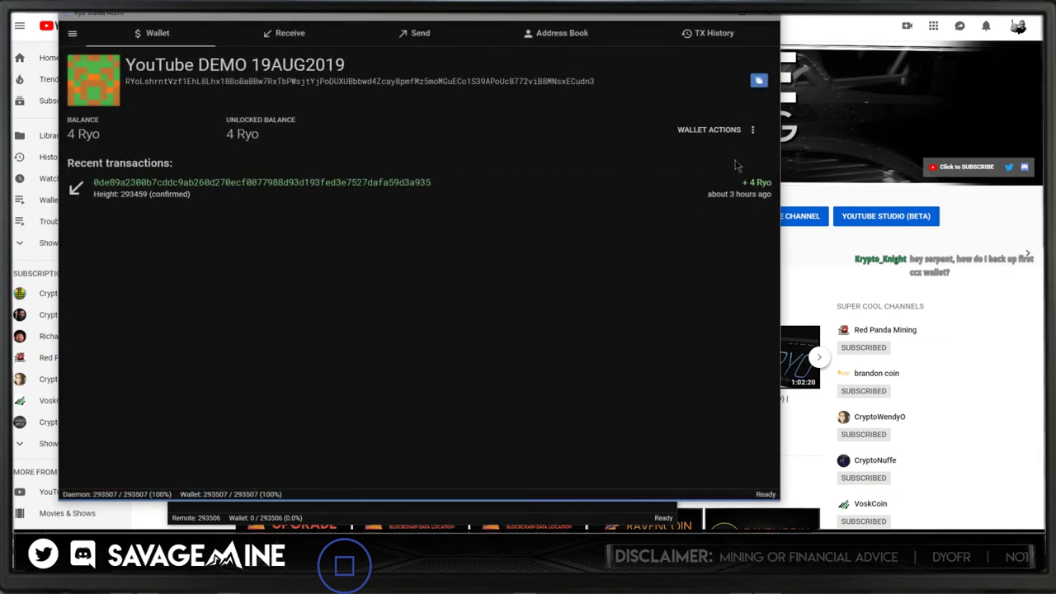
Delete the open YouTube DEMO 19AUG2019 wallet.
click(752, 130)
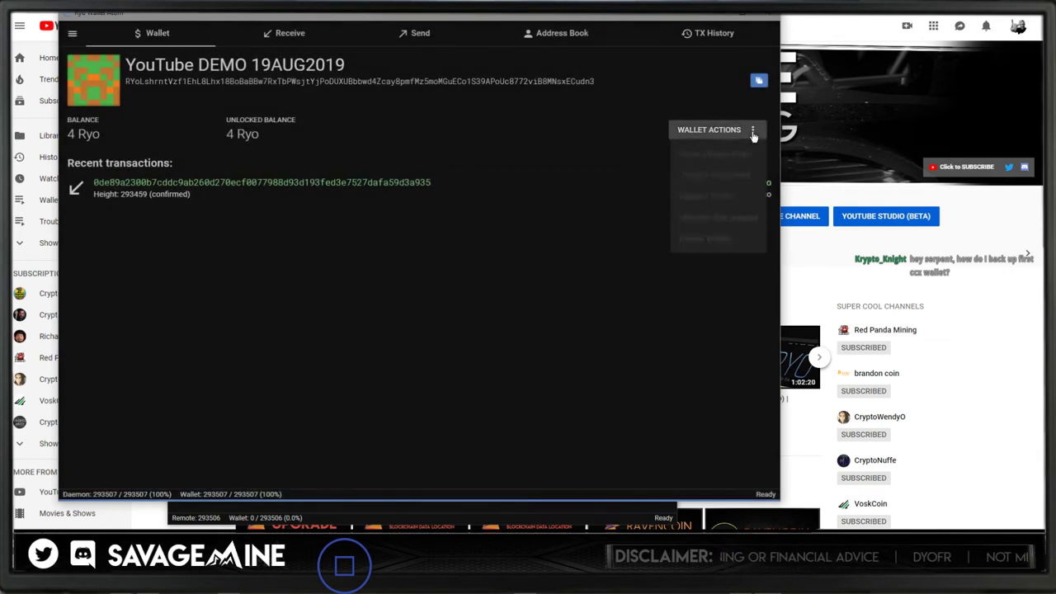
click(708, 240)
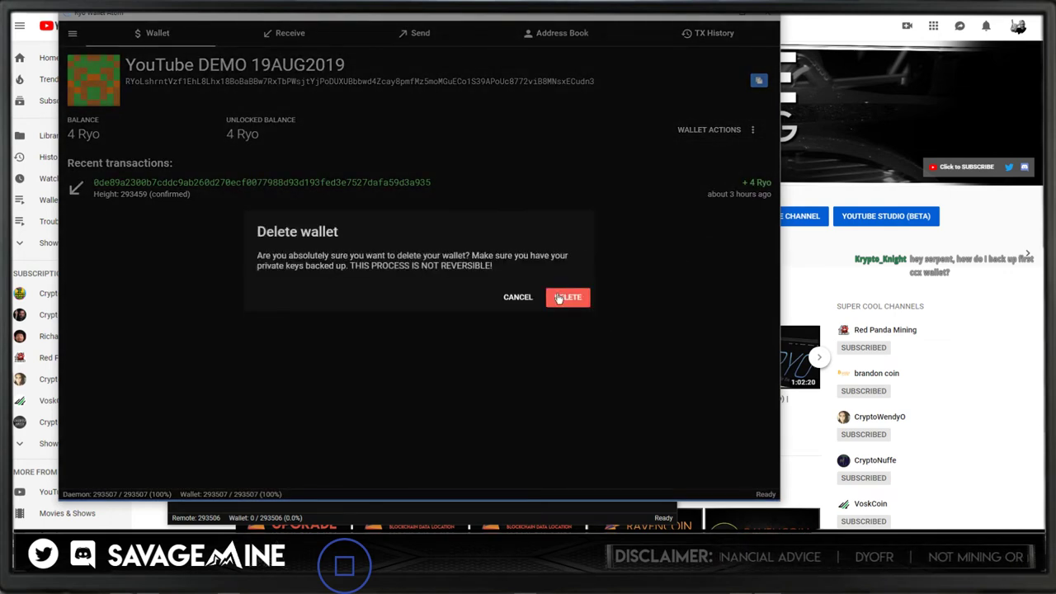
click(563, 299)
click(475, 315)
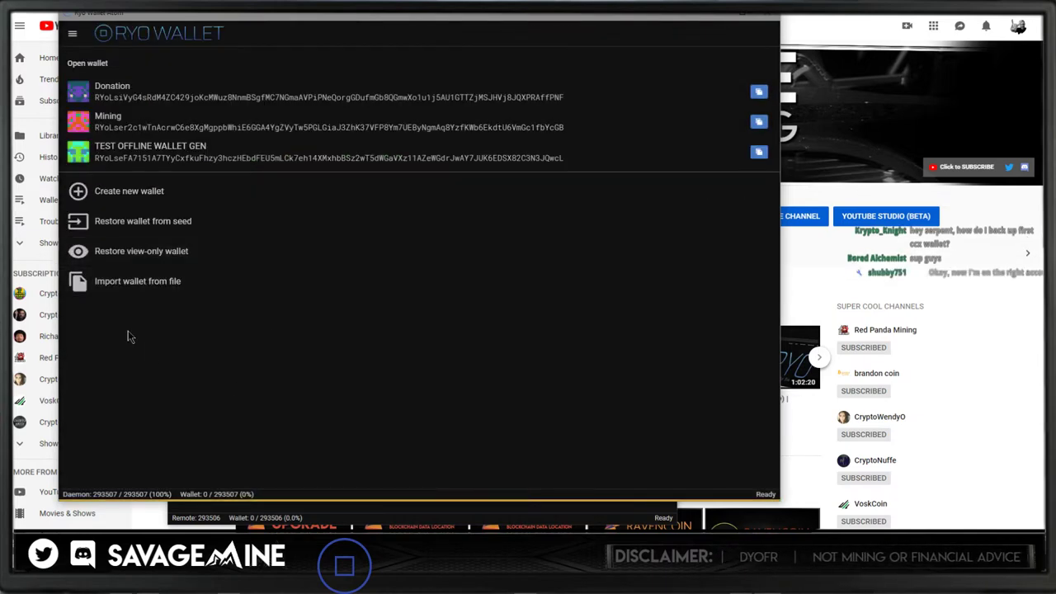
Start restoring a wallet from seed, name it YouTube TEST, and paste the copied seed words as its mnemonic seed.
click(162, 229)
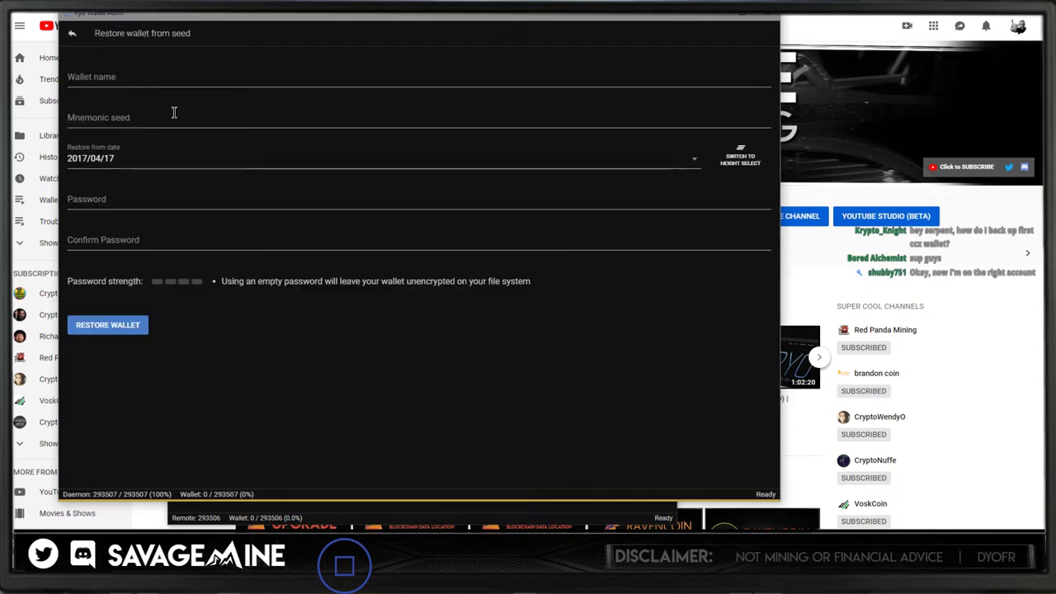
click(72, 33)
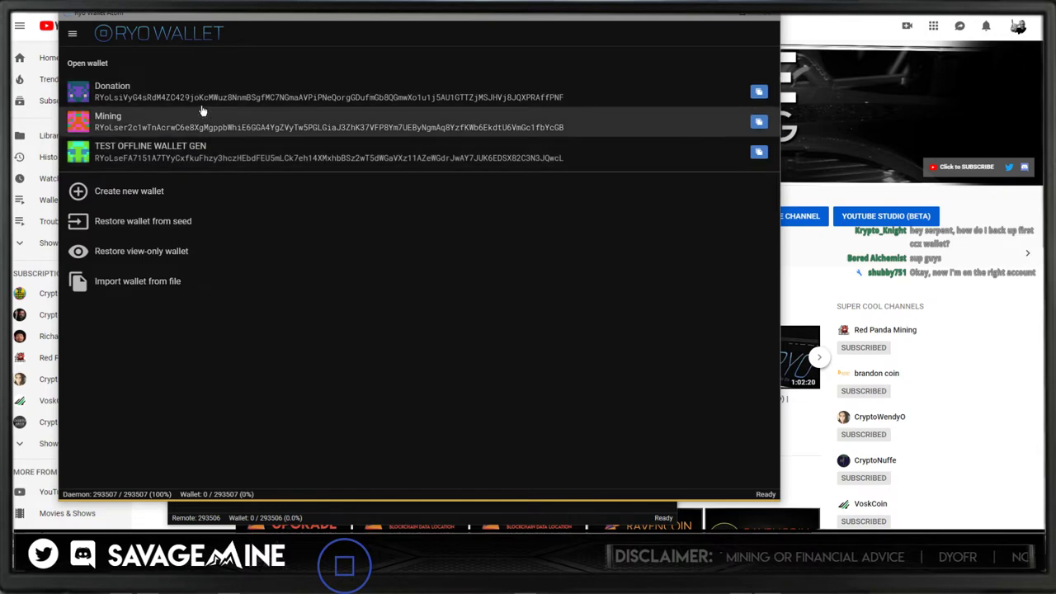
click(147, 227)
click(99, 79)
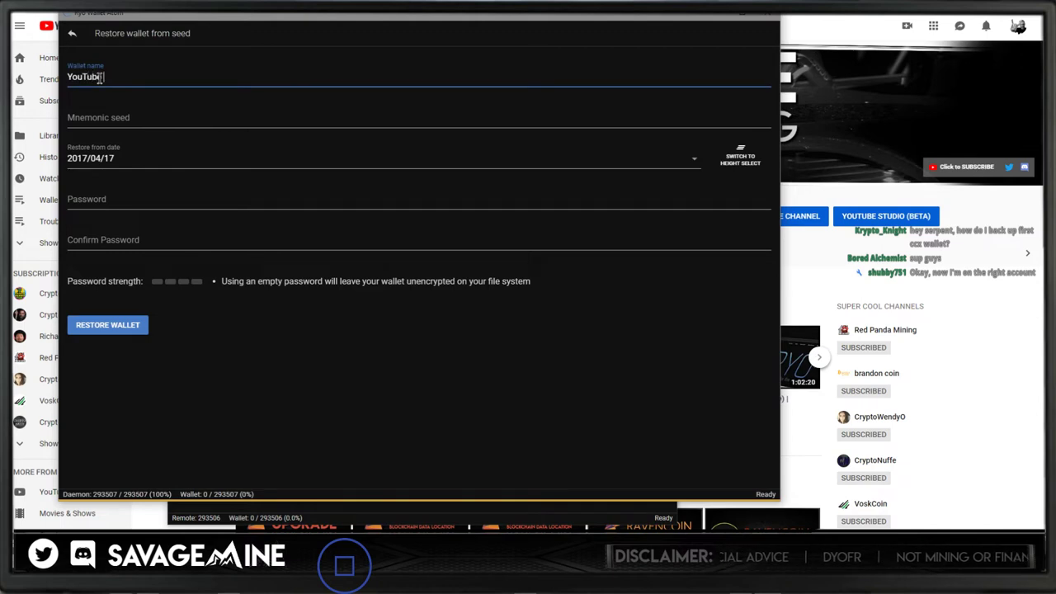
click(85, 119)
key(ctrl+v)
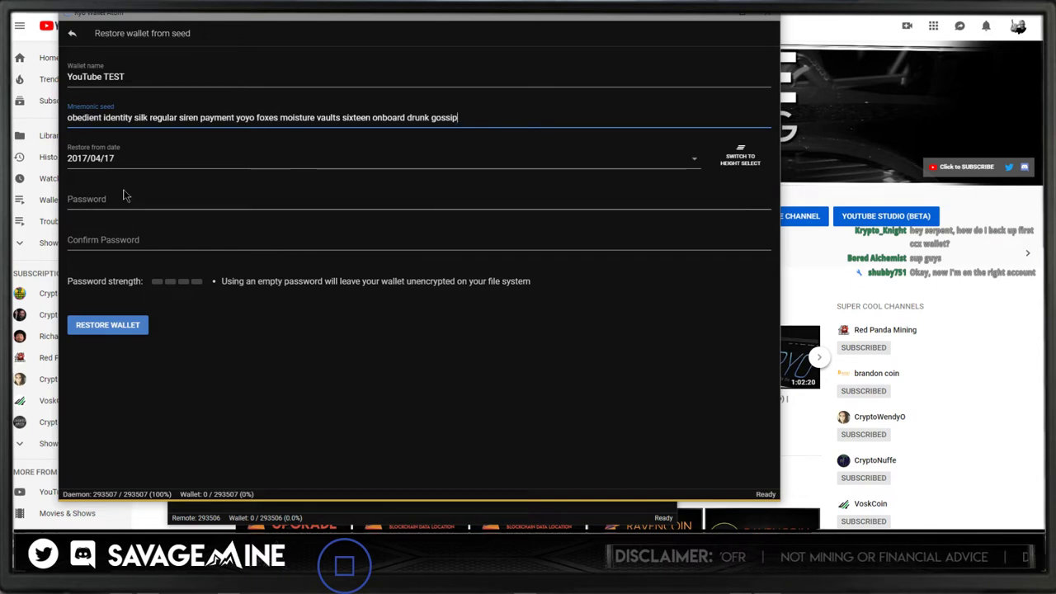
click(94, 196)
click(91, 234)
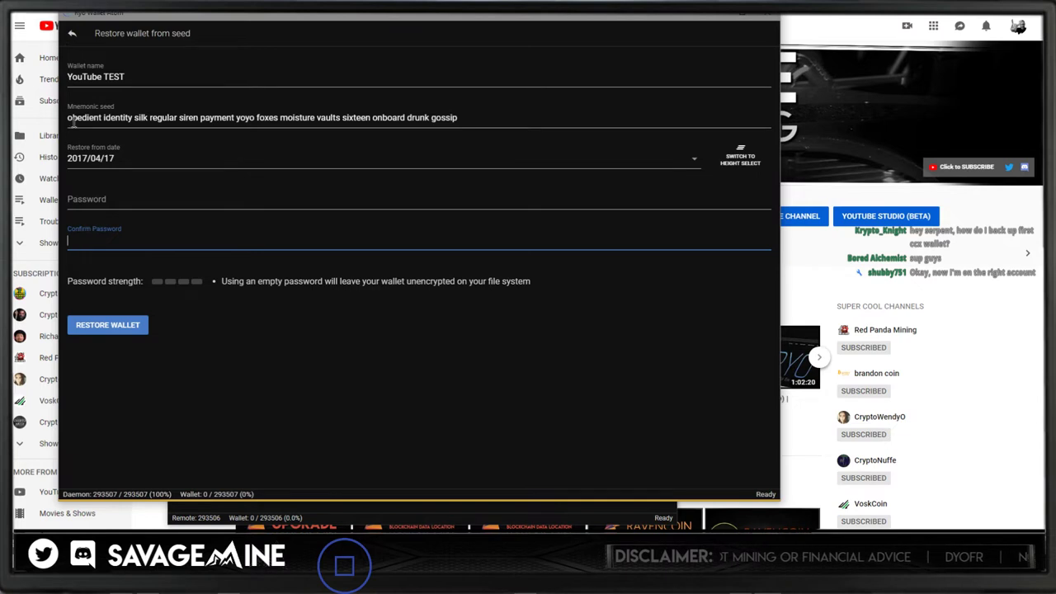
drag(71, 118, 48, 122)
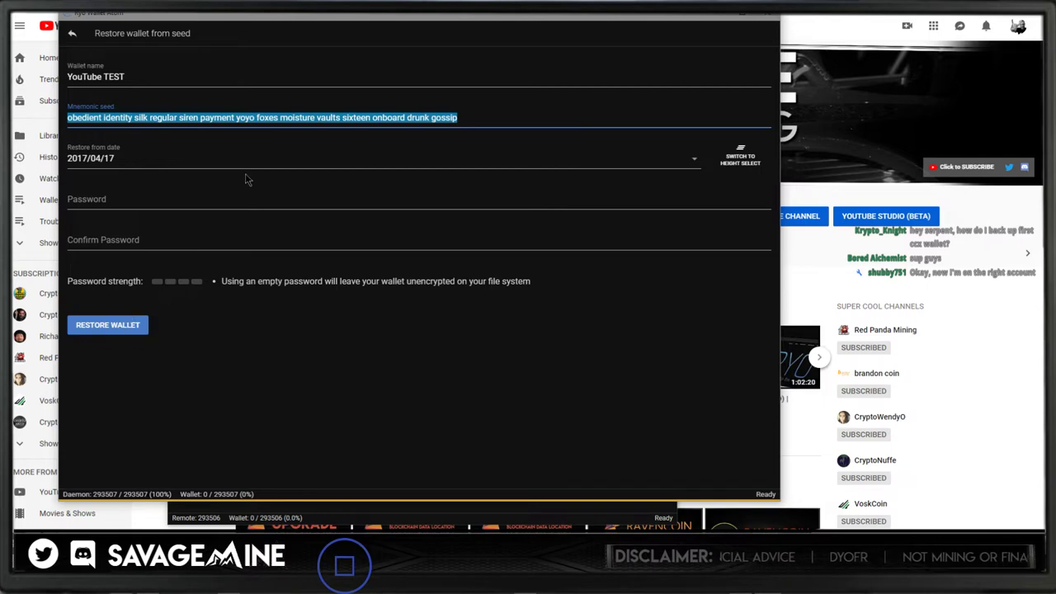
Set the wallet's restore-from date to 2019/08/17.
click(258, 152)
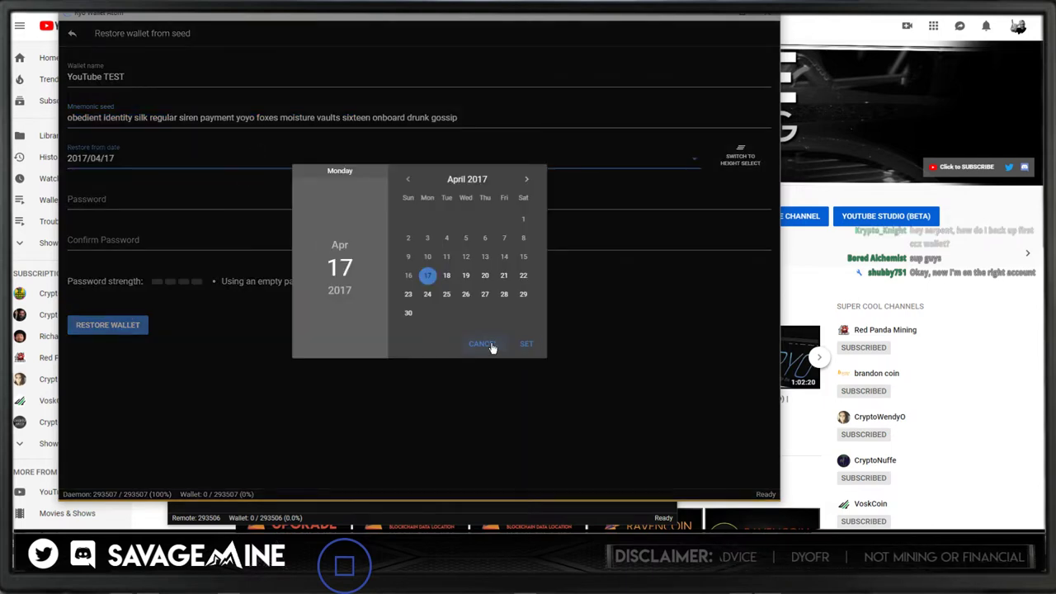
click(484, 345)
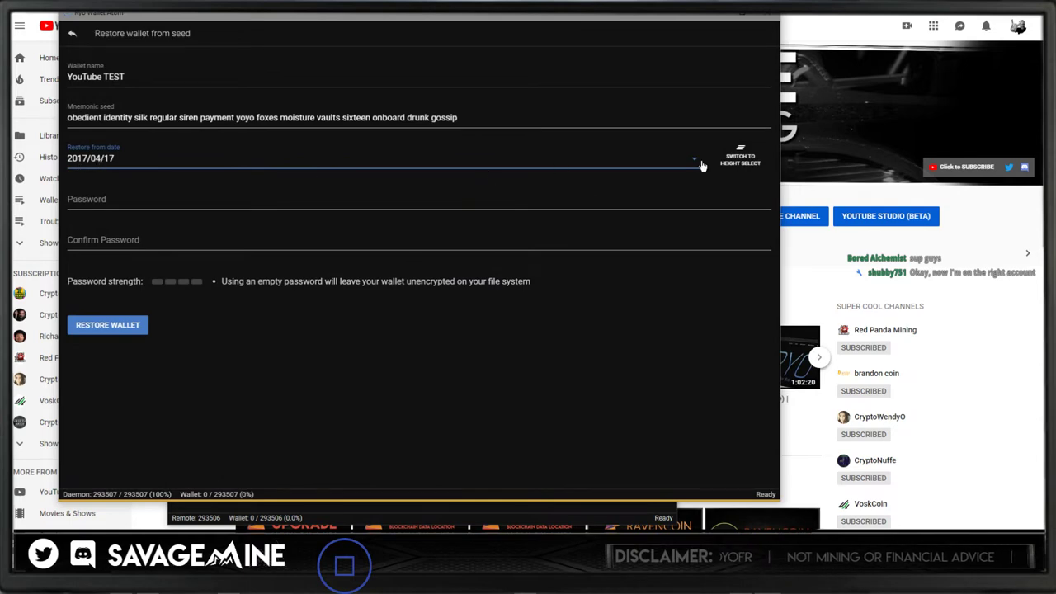
click(97, 162)
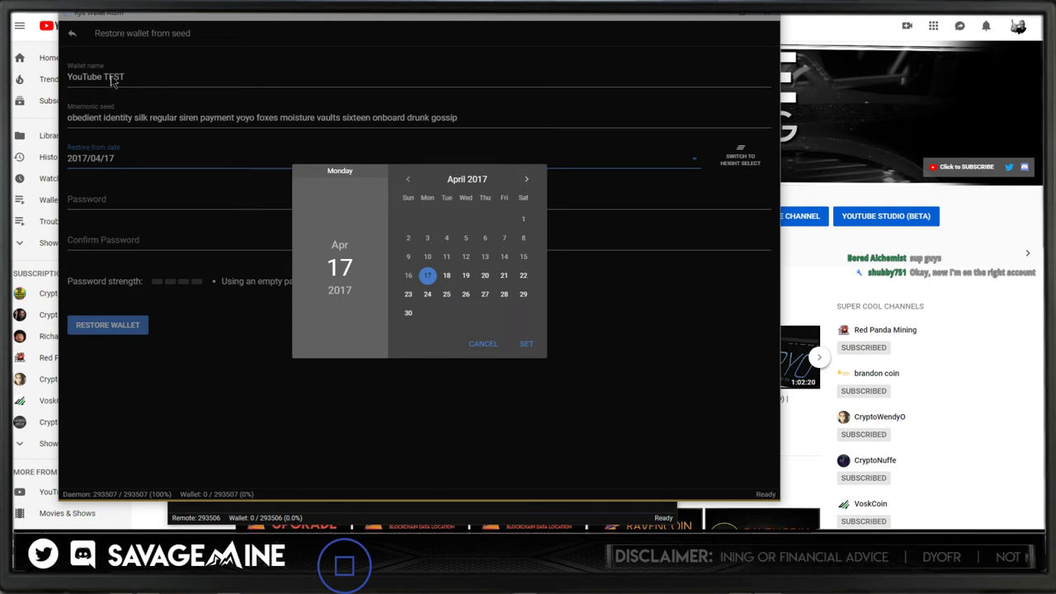
click(527, 181)
click(527, 180)
click(527, 181)
click(527, 182)
click(528, 182)
triple_click(528, 182)
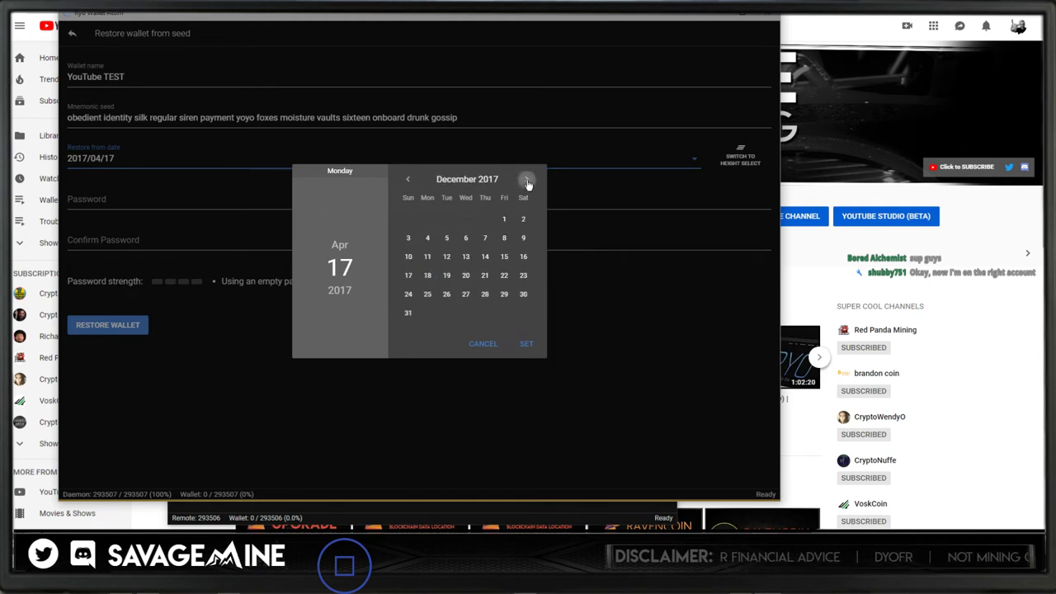
double_click(528, 183)
triple_click(528, 182)
triple_click(528, 182)
double_click(528, 182)
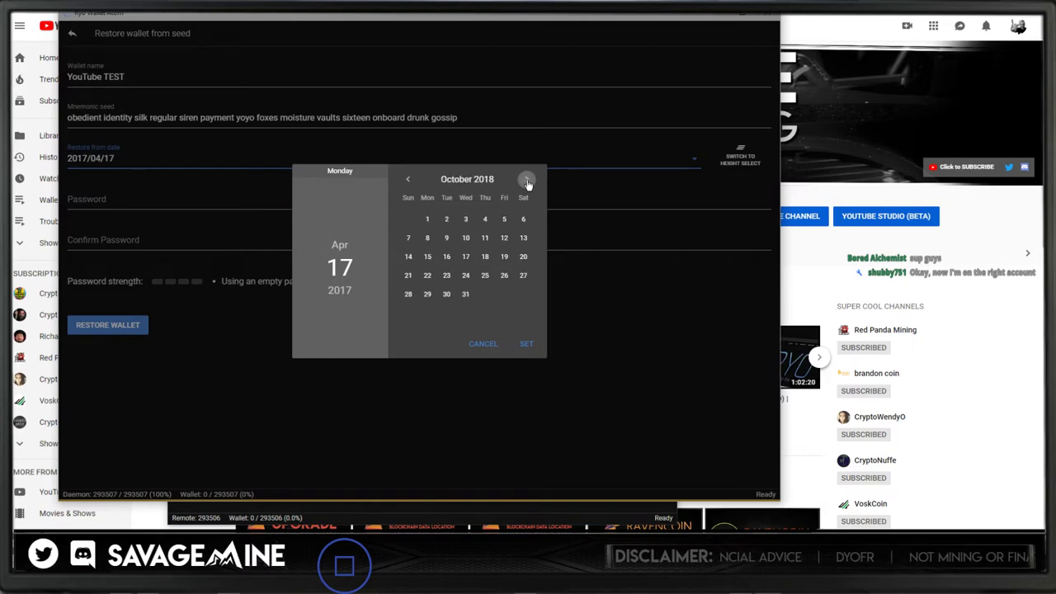
triple_click(528, 183)
double_click(528, 182)
click(527, 181)
click(527, 181)
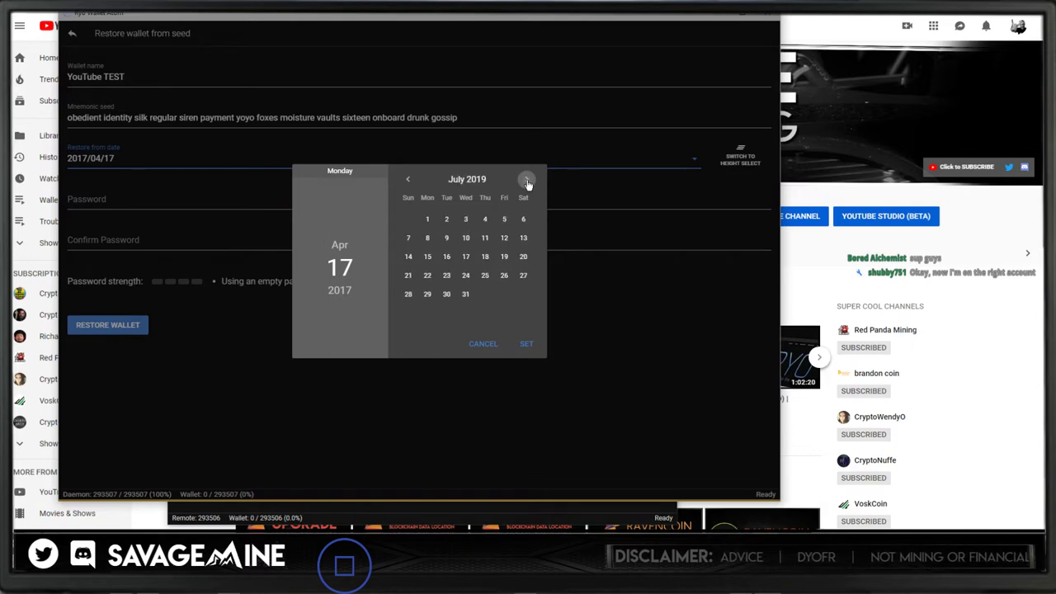
click(527, 181)
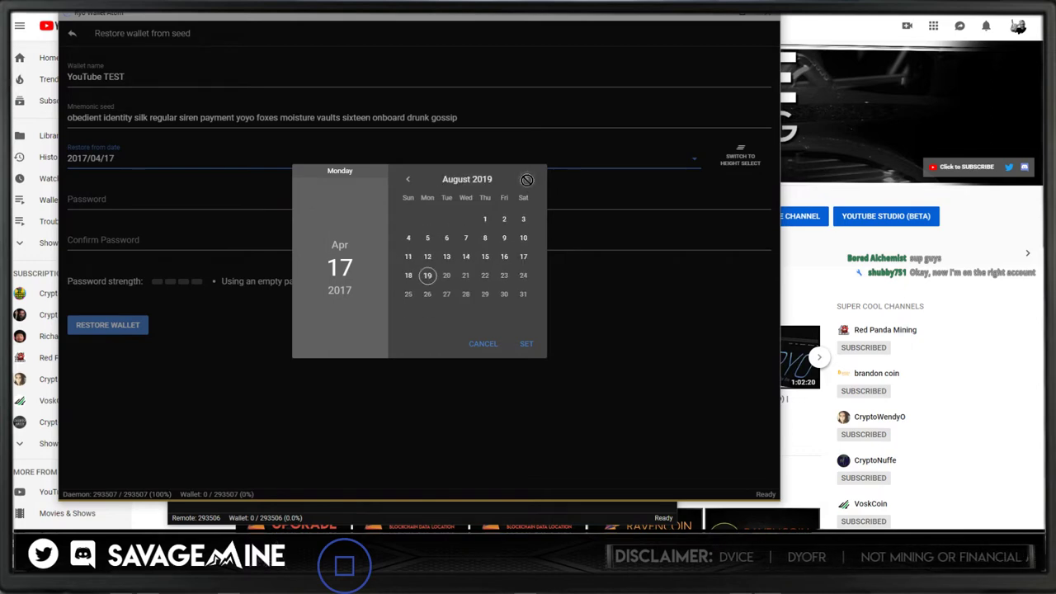
click(522, 259)
click(528, 345)
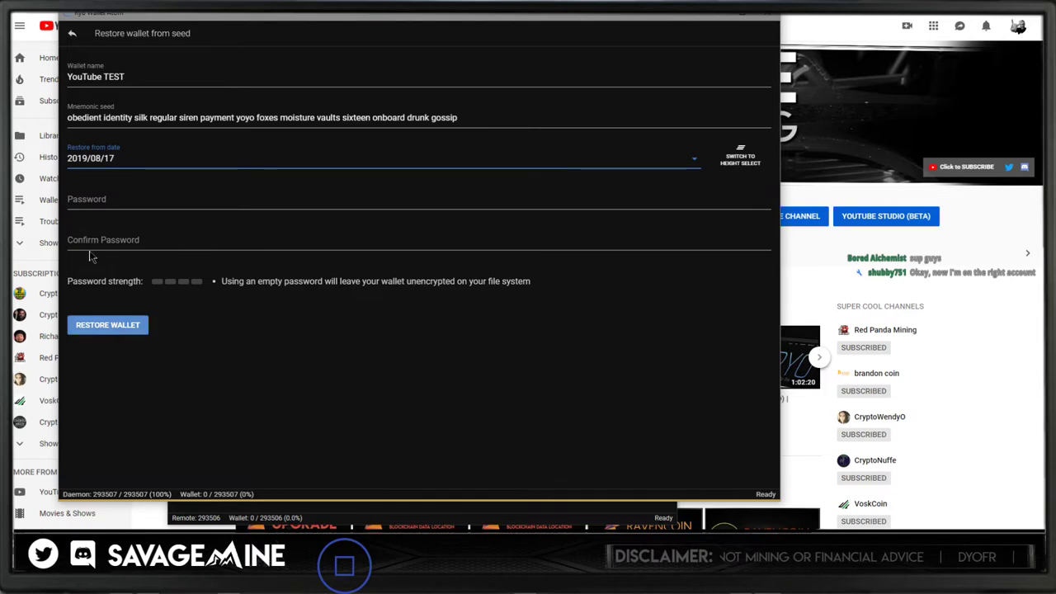
Restore the YouTube TEST wallet from its seed with an empty password and return to the wallet list.
click(99, 328)
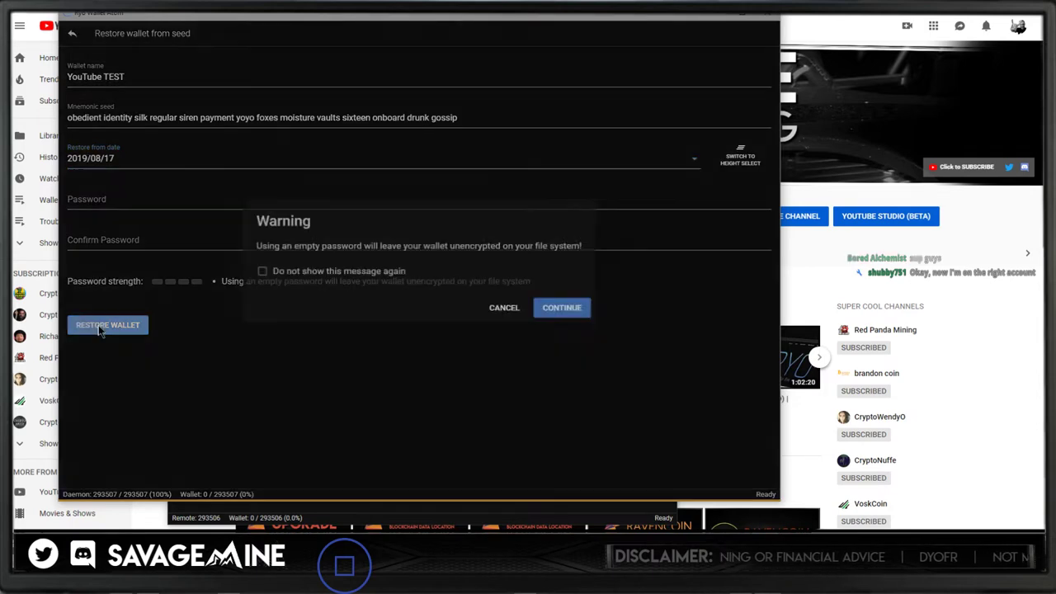
click(564, 310)
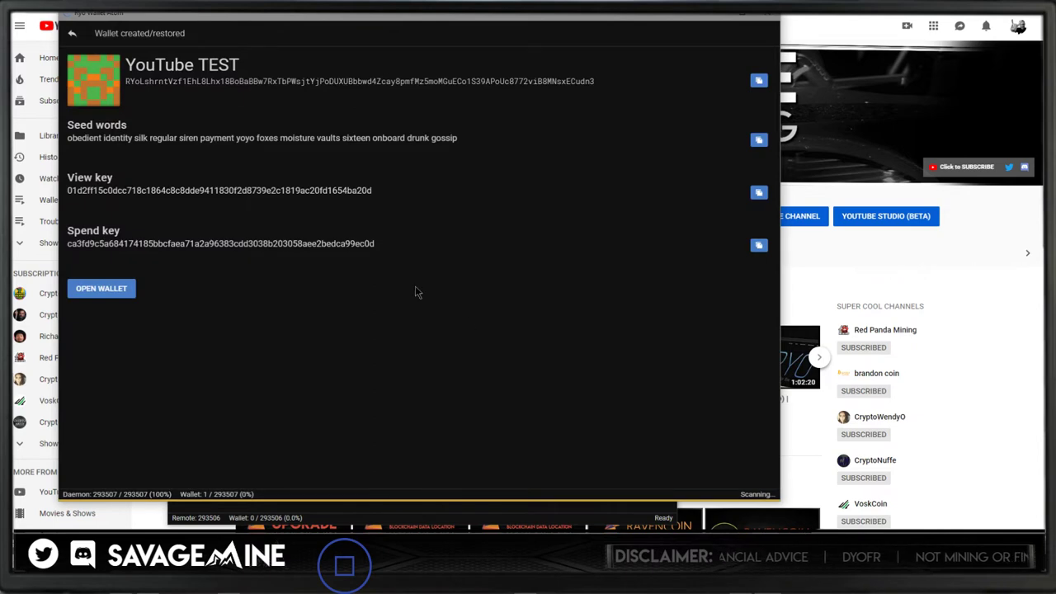
click(72, 36)
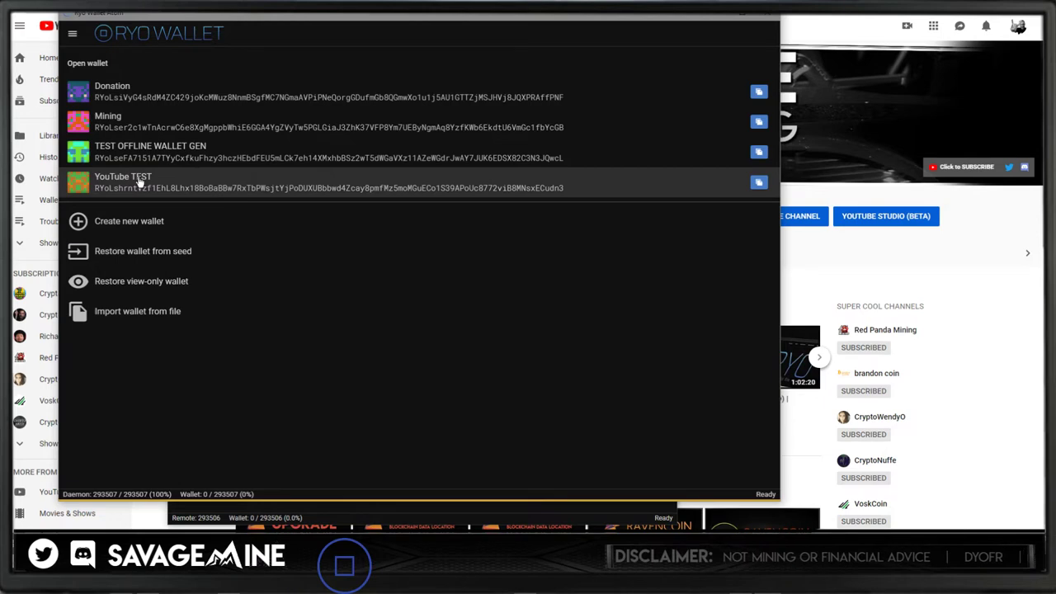
click(110, 181)
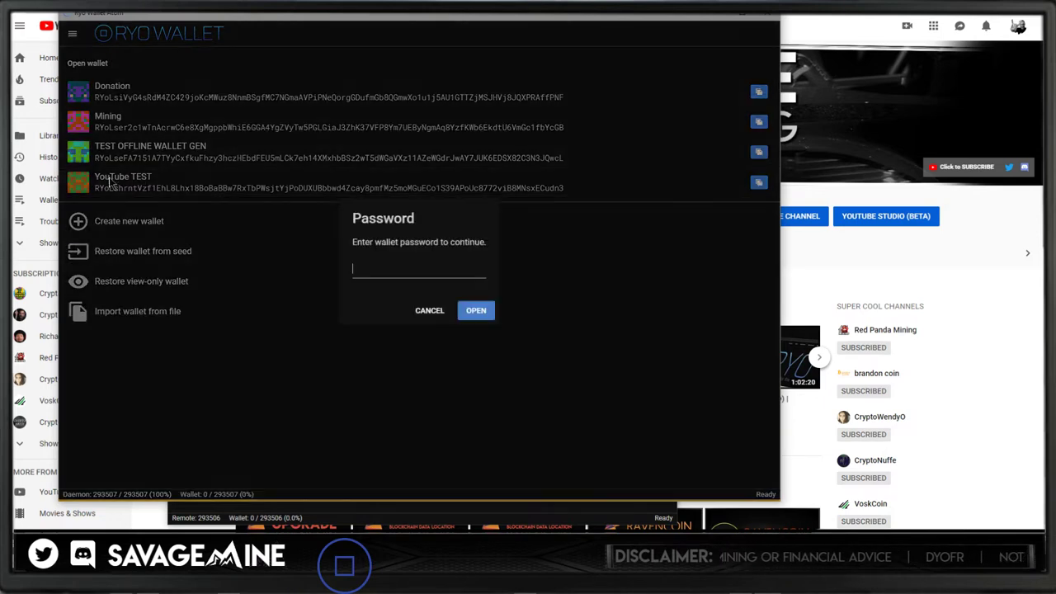
click(428, 313)
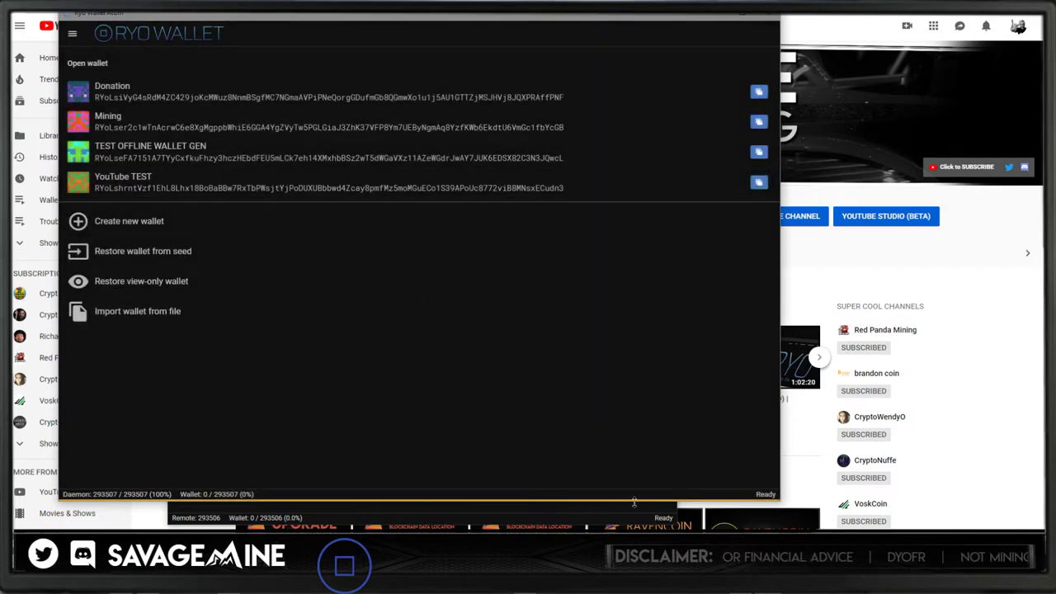
Switch to the wallets folder in File Explorer and rename the YouTube TEST file as YouTube SAVAGE.
key(alt+Tab)
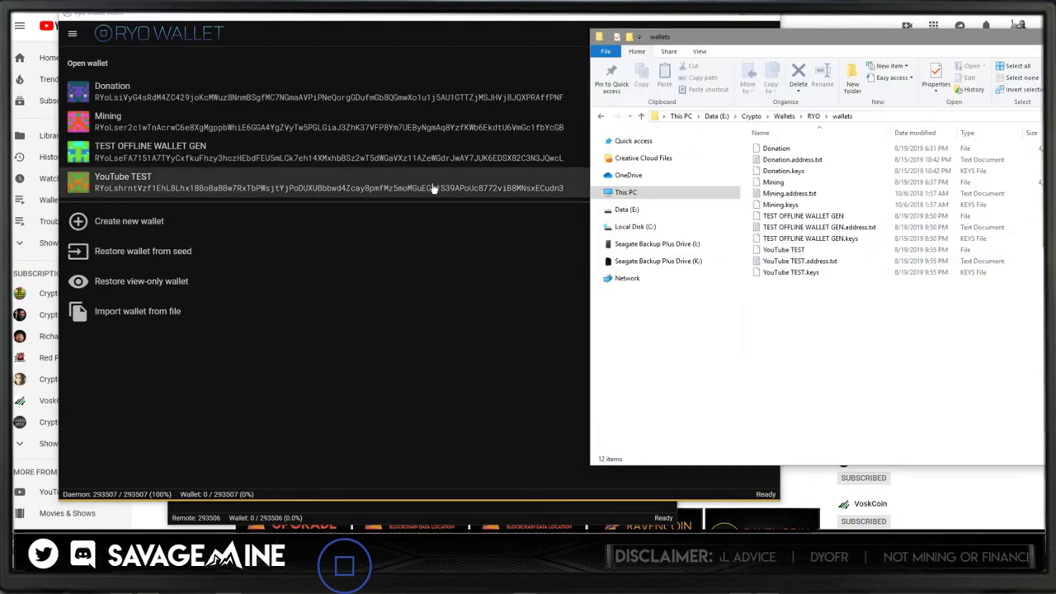
click(785, 250)
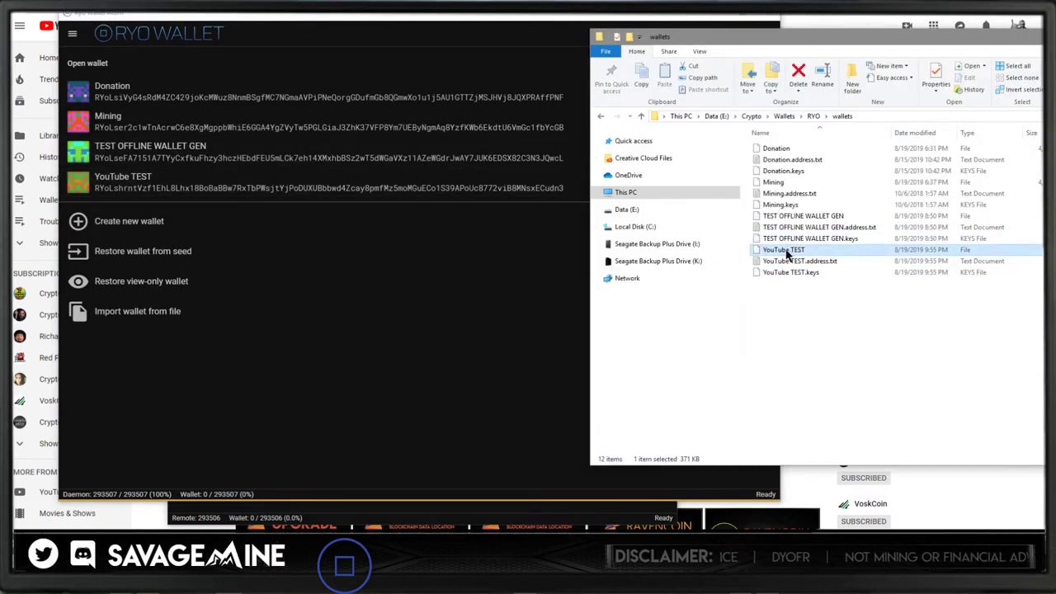
click(783, 250)
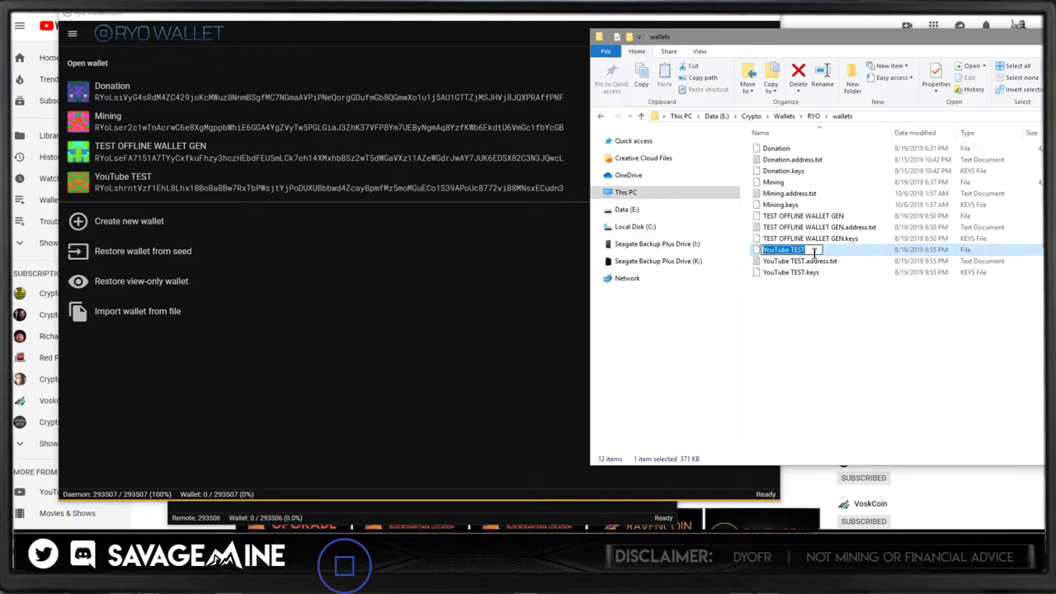
key(End)
double_click(794, 249)
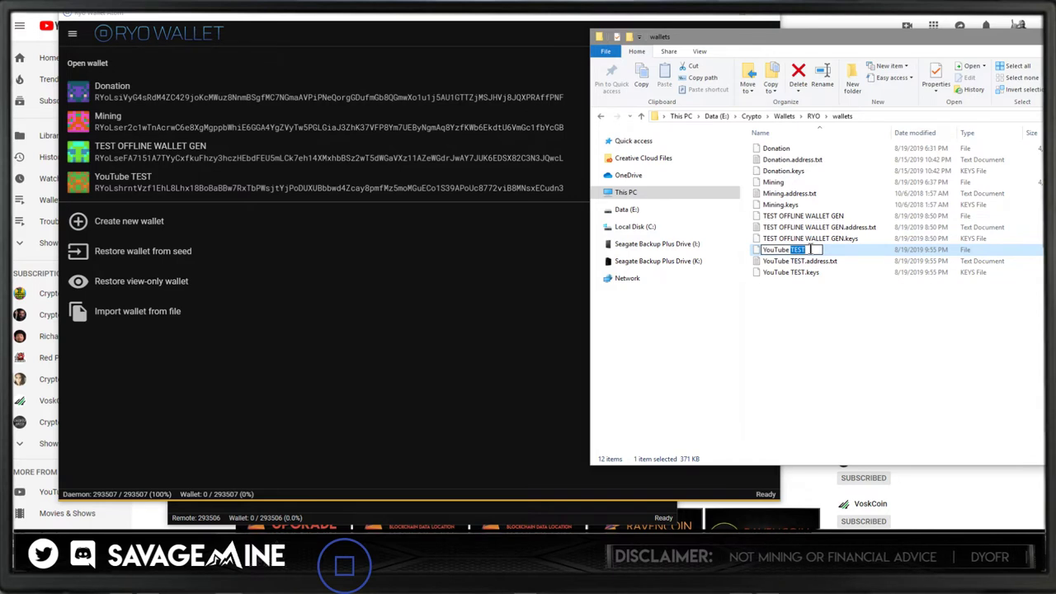
text(SAVAGE)
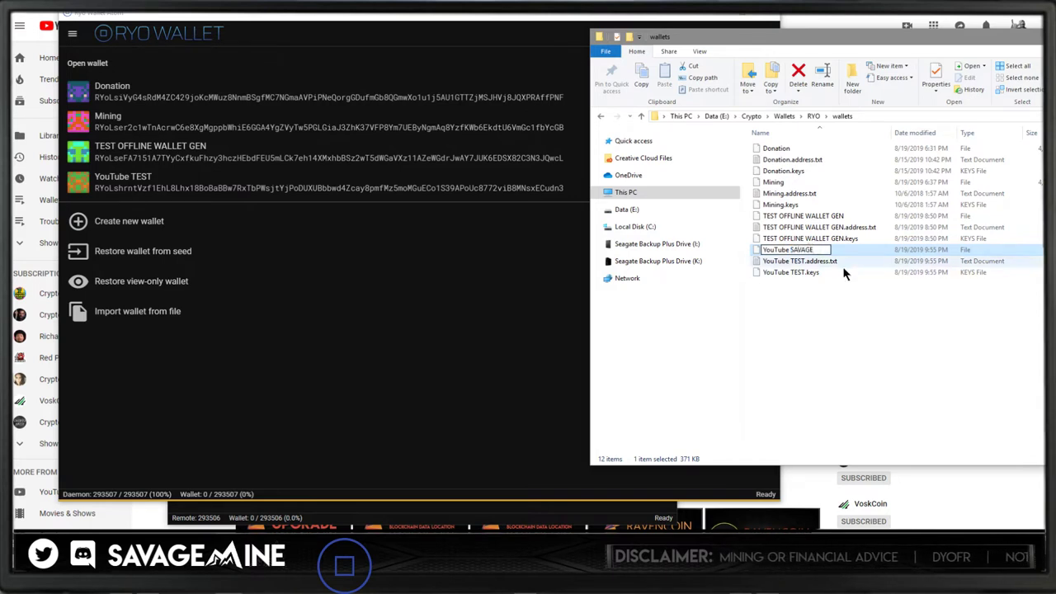
key(Return)
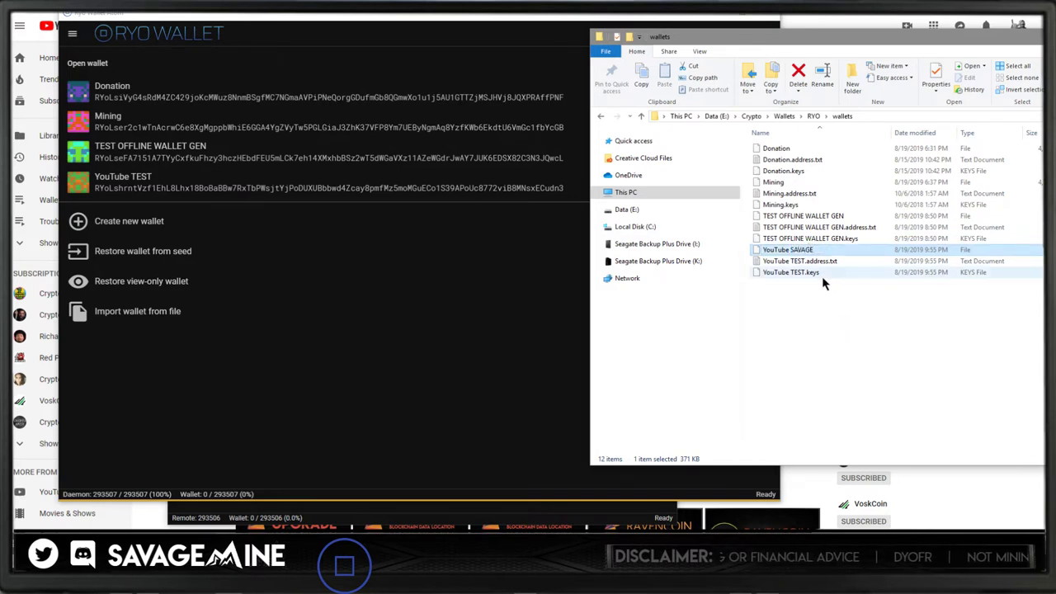
Rename the YouTube TEST.address.txt file as YouTube SAVAGE.address.txt.
click(798, 262)
click(799, 261)
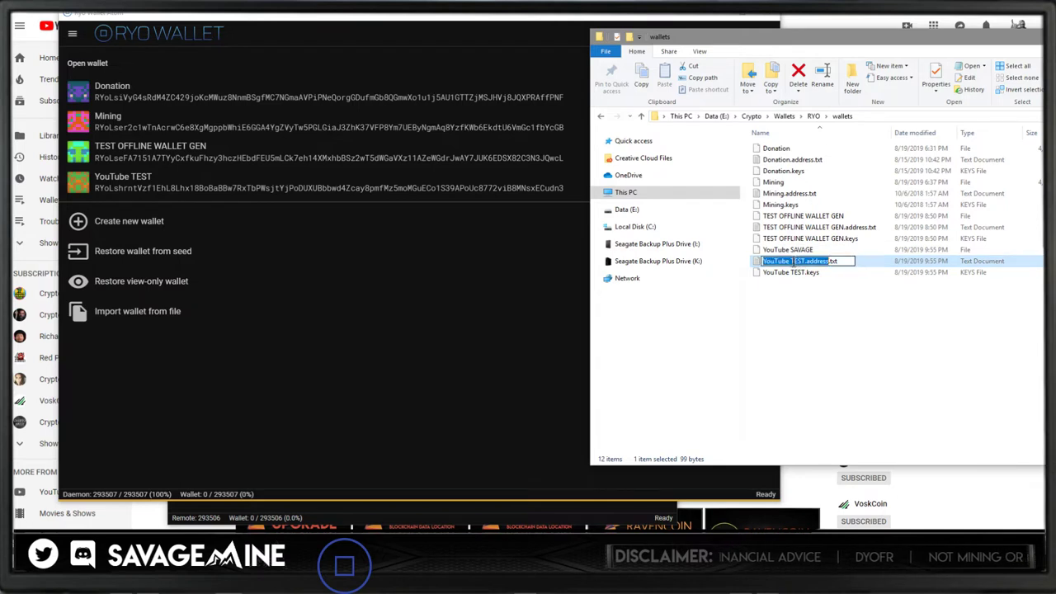
click(791, 261)
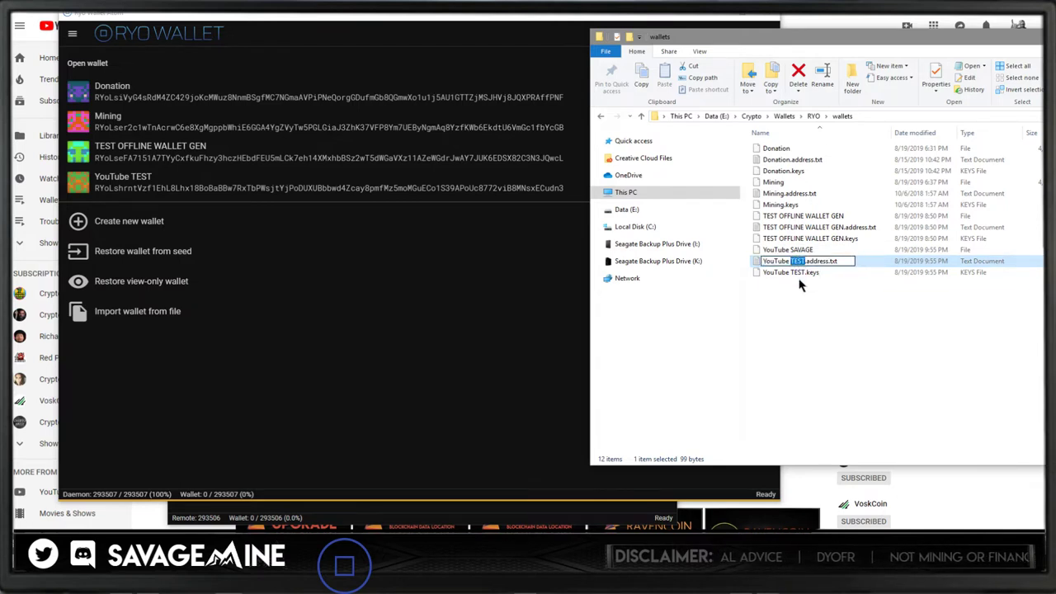
text(SAVAGE)
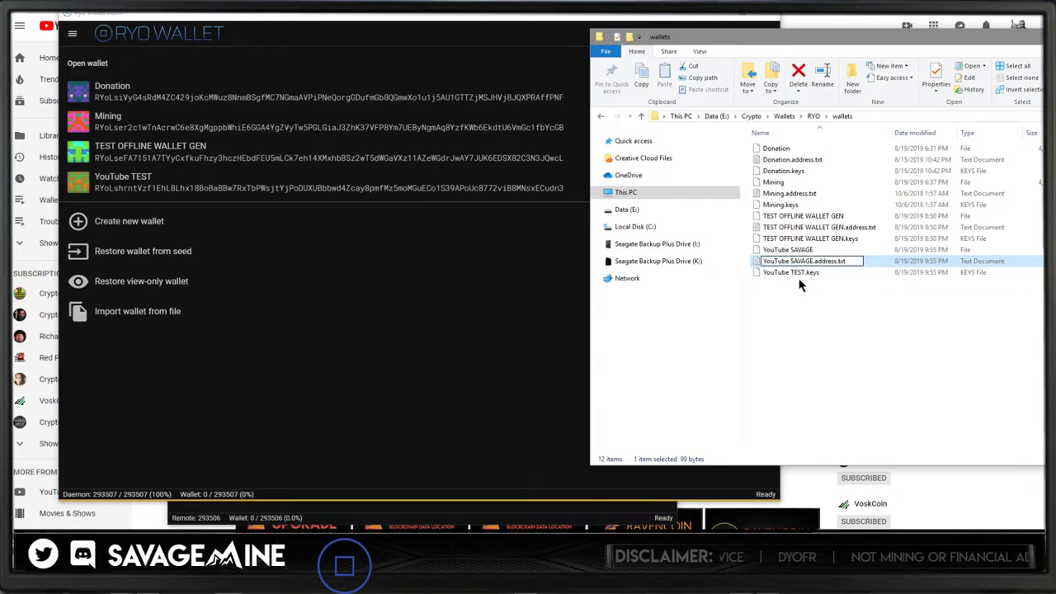
Rename the YouTube TEST.keys file as YouTube SAVAGE.keys.
click(800, 274)
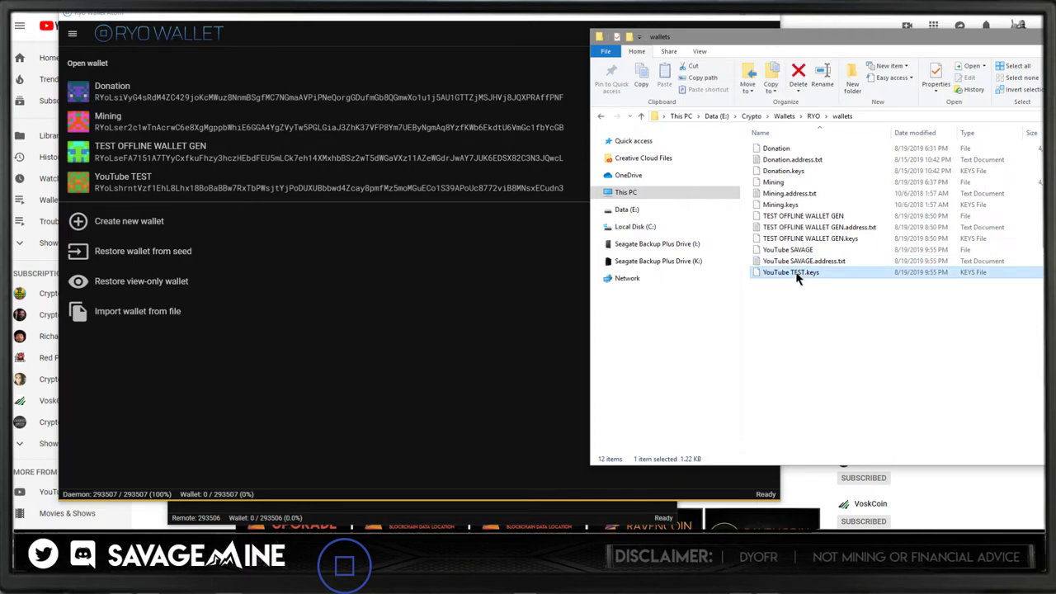
click(795, 275)
drag(793, 275, 803, 277)
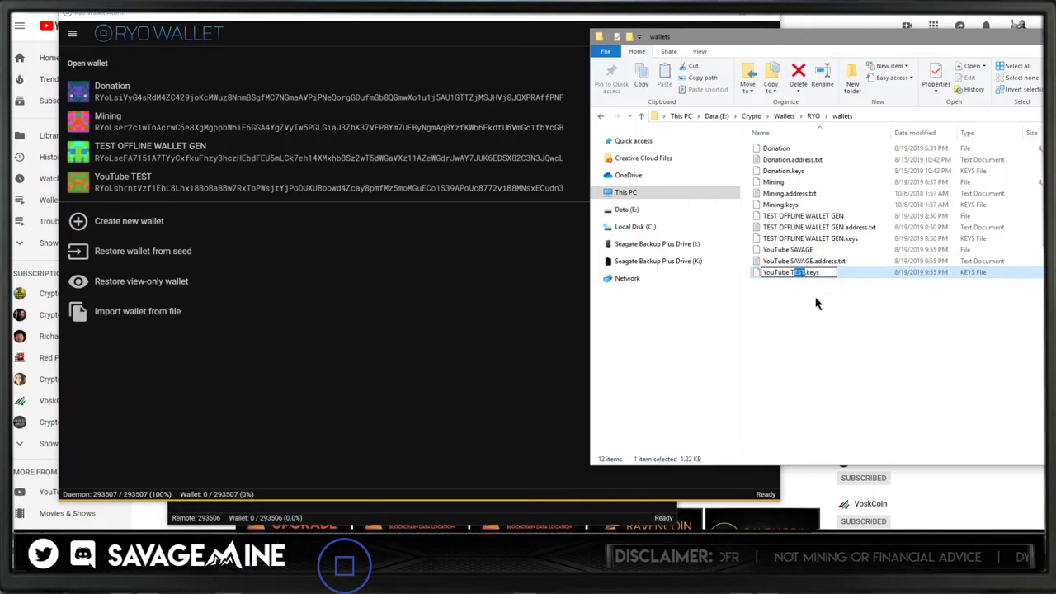
key(BackSpace)
text(SAVAGE)
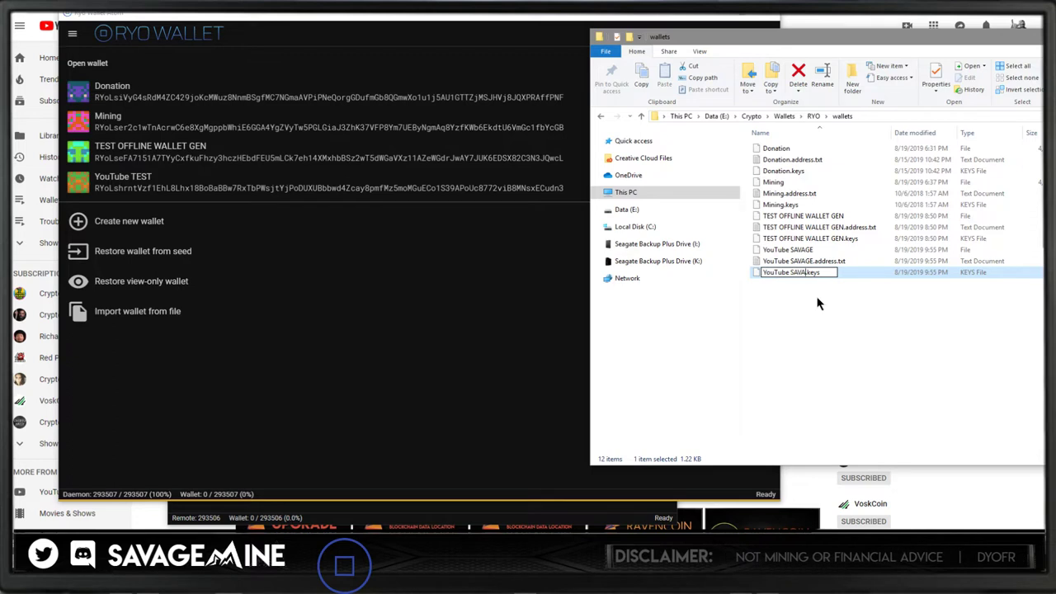
key(Return)
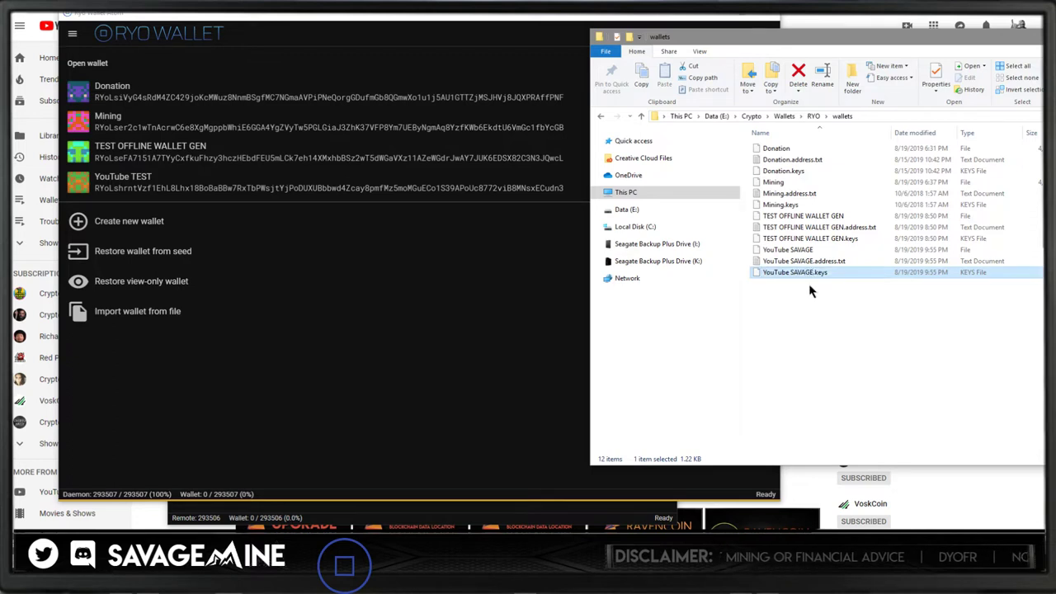
Switch back to Ryo Wallet Atom and try to open the YouTube TEST wallet with an empty password.
click(254, 190)
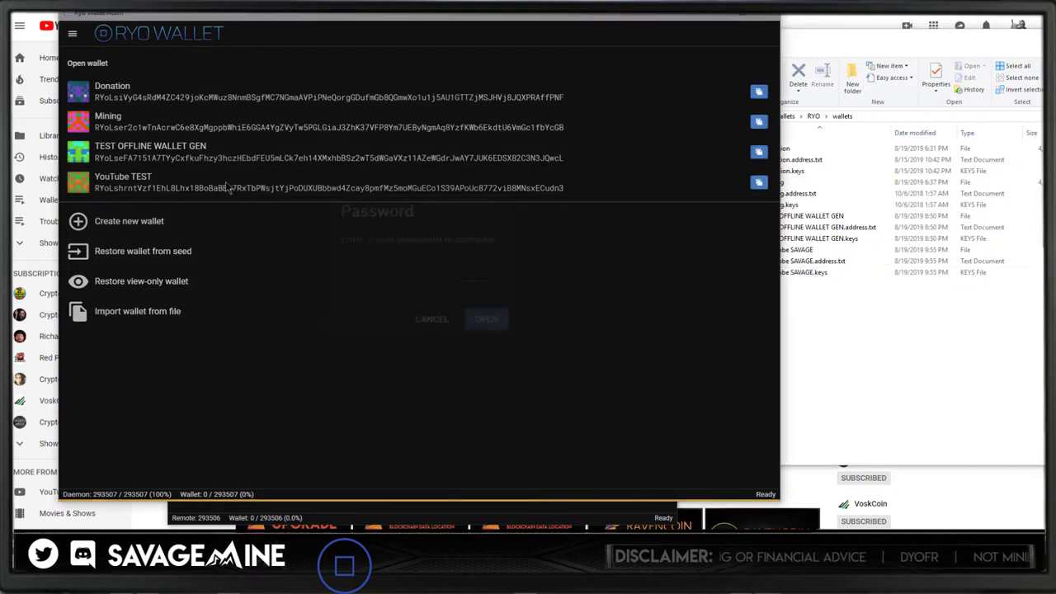
click(427, 310)
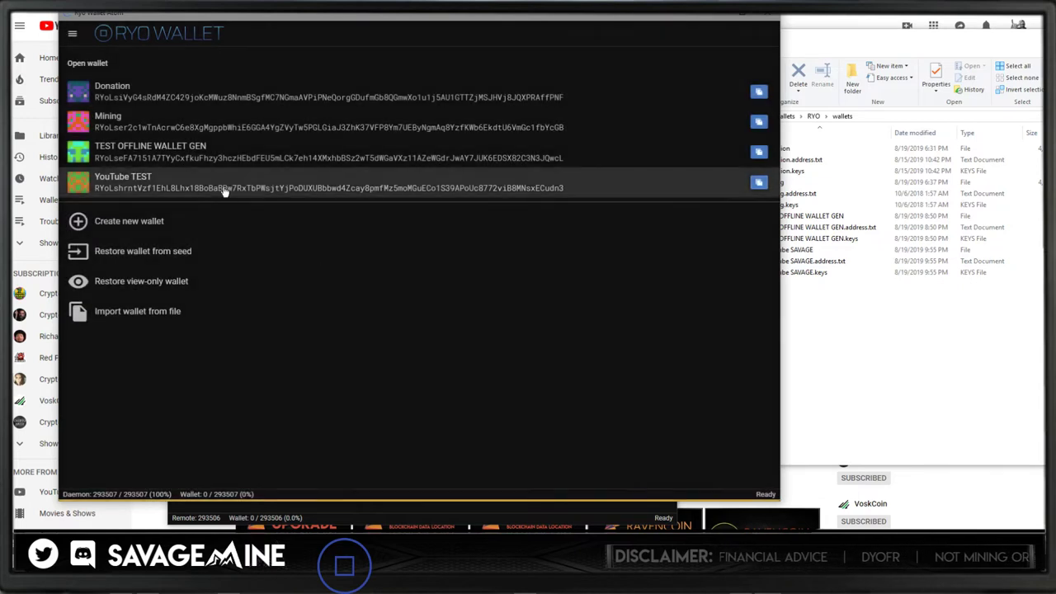
click(225, 188)
click(478, 313)
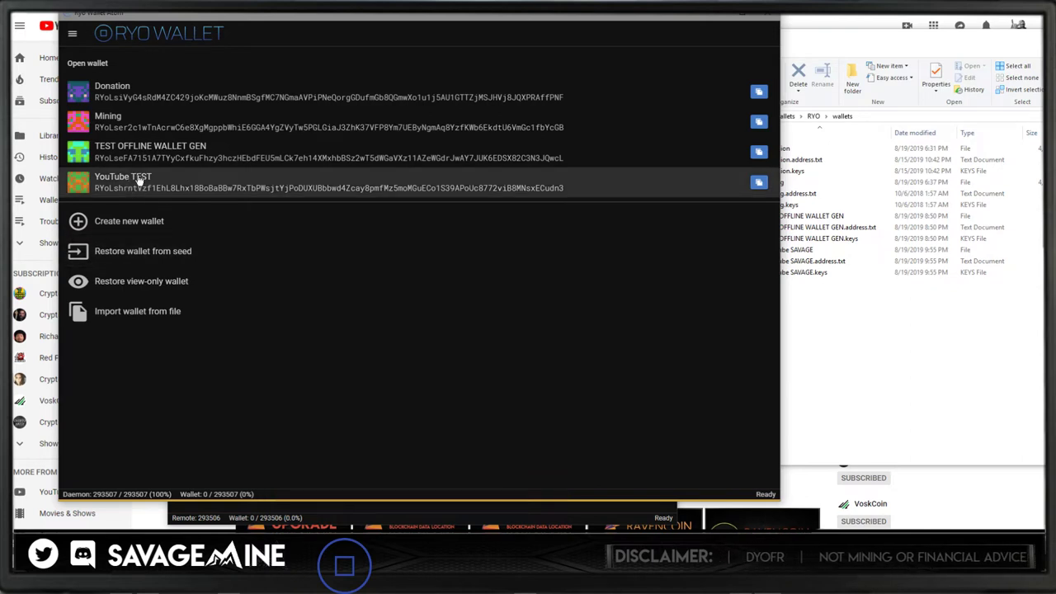
Exit Ryo Wallet Atom and relaunch it from the desktop to reload the wallet list.
click(73, 36)
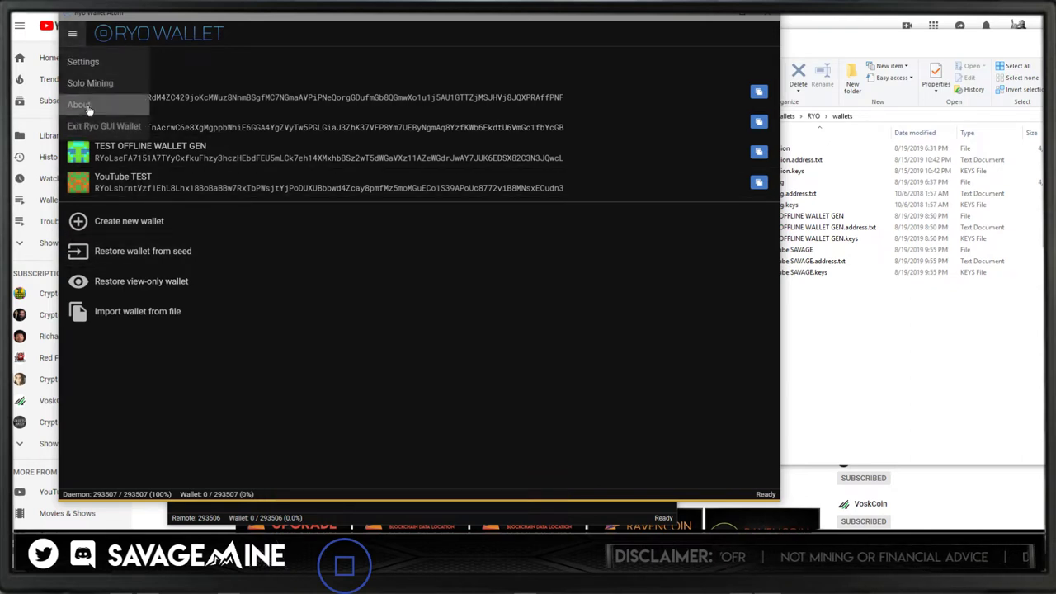
click(106, 124)
click(475, 292)
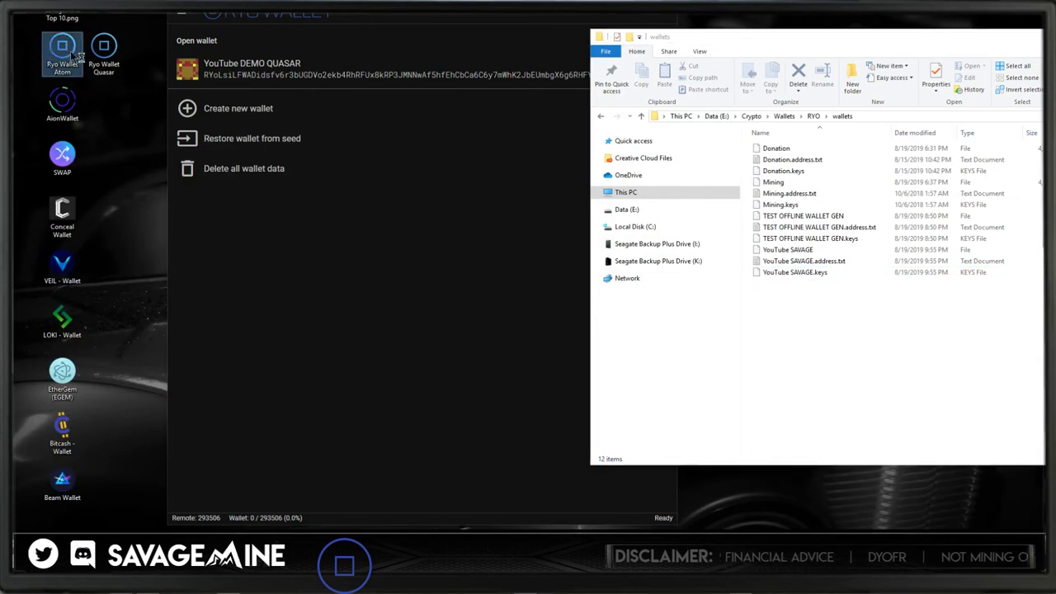
double_click(73, 54)
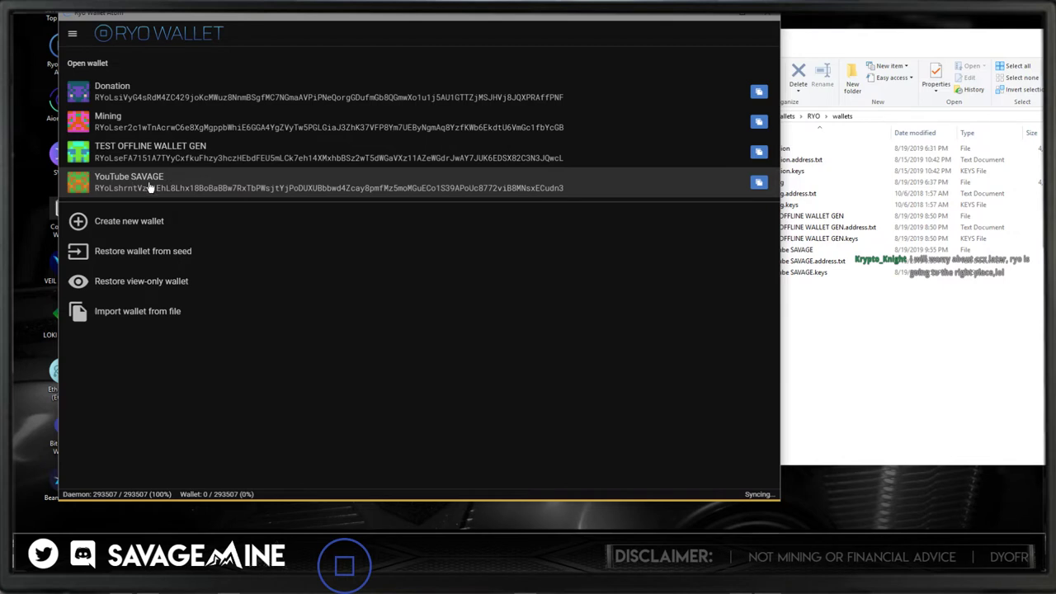
Open the YouTube SAVAGE wallet with an empty password and view its available wallet actions.
click(317, 188)
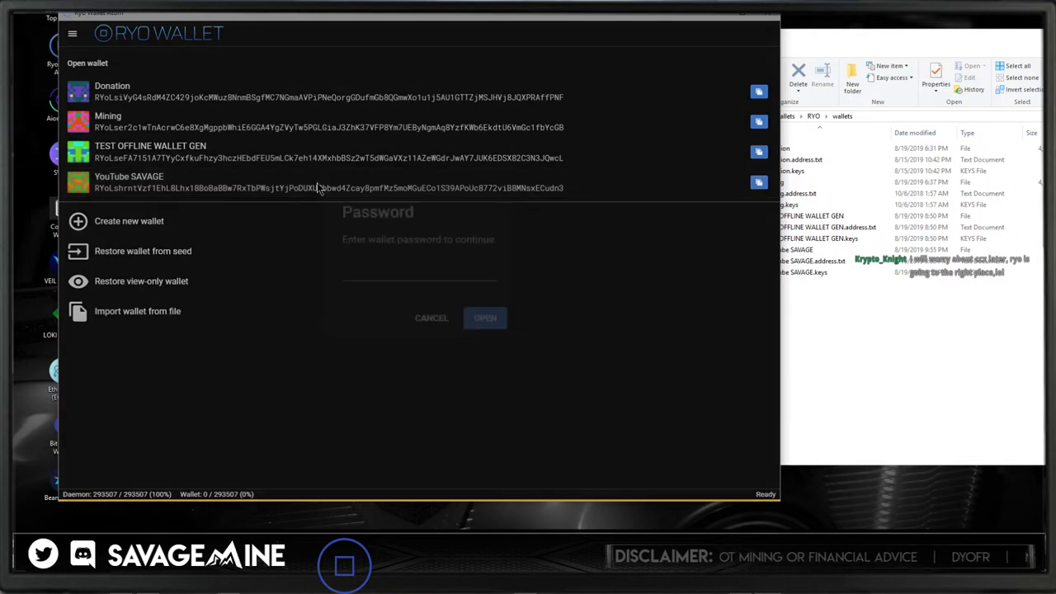
click(478, 316)
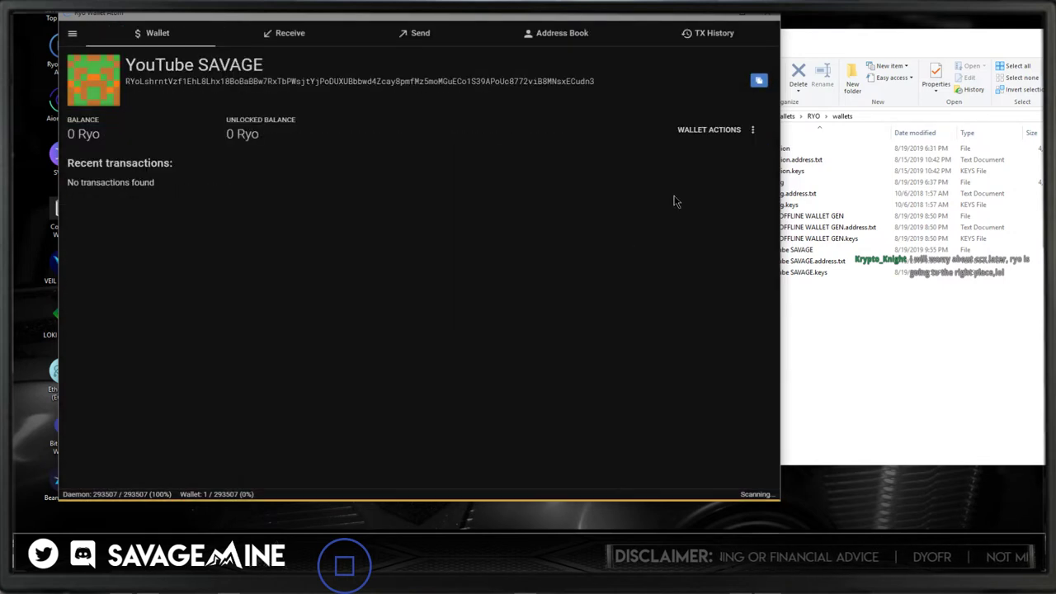
click(752, 131)
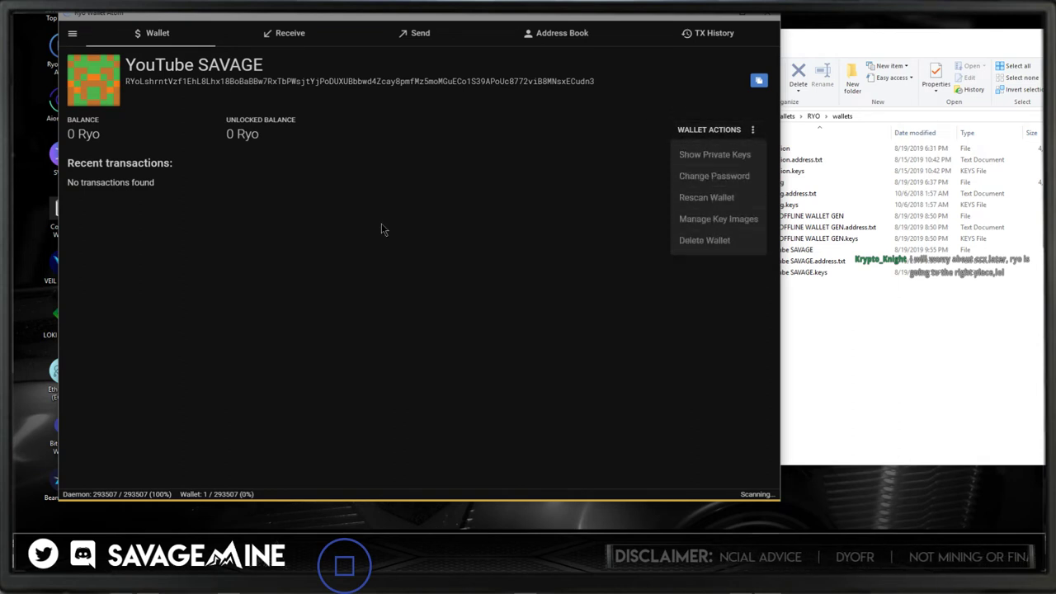
click(249, 262)
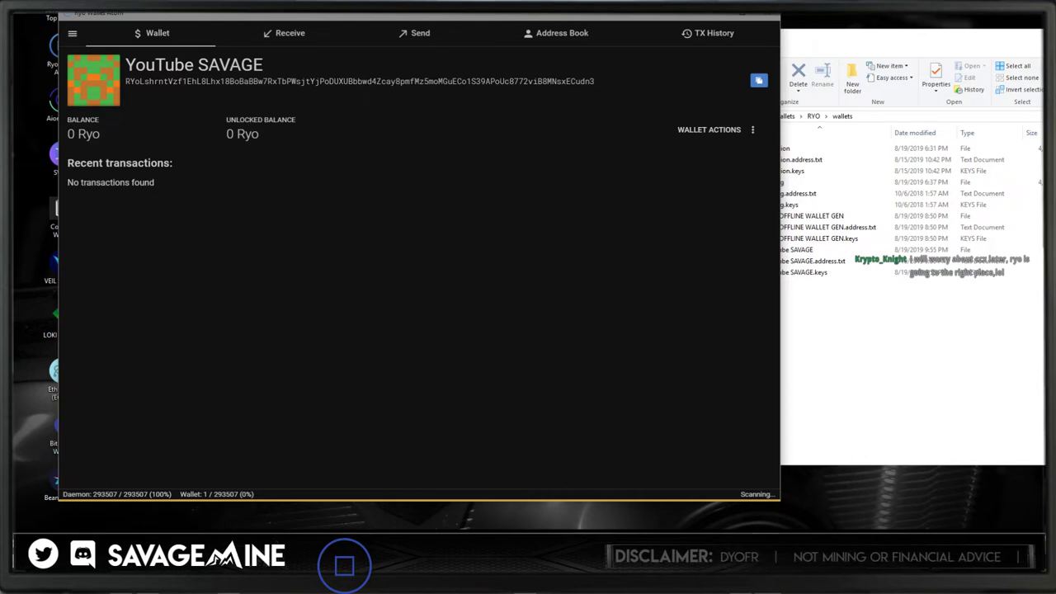
Minimize the Ryo Wallet Atom window and switch to the web browser.
click(718, 15)
key(alt+Tab)
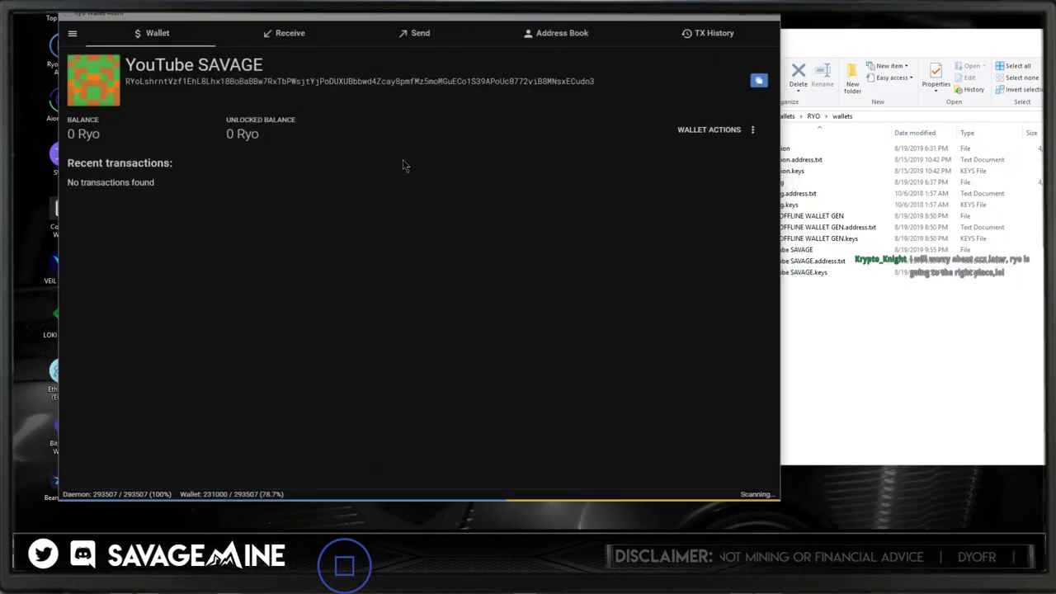
click(715, 17)
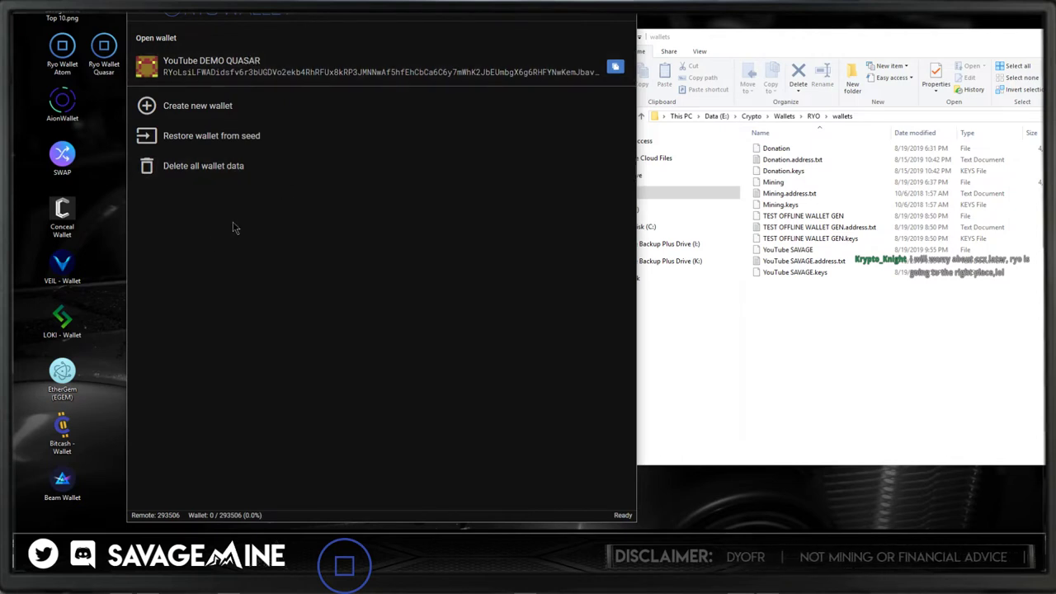
key(alt+Tab)
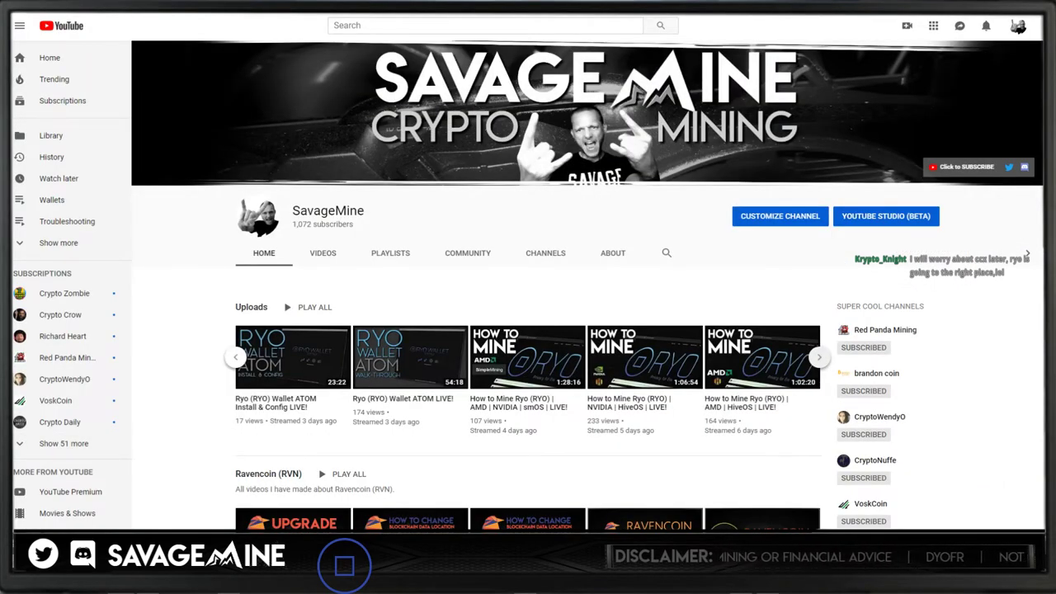
Switch to the Ryo website, review its useful links and privacy features, and open its Wallet page.
key(ctrl+Tab)
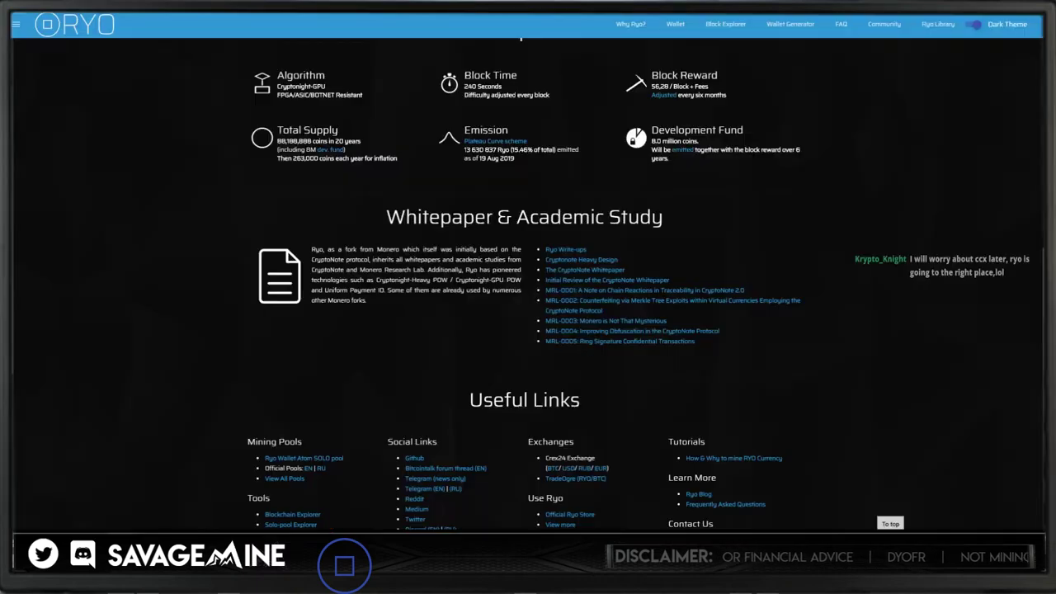
scroll(434, 313, down, 3)
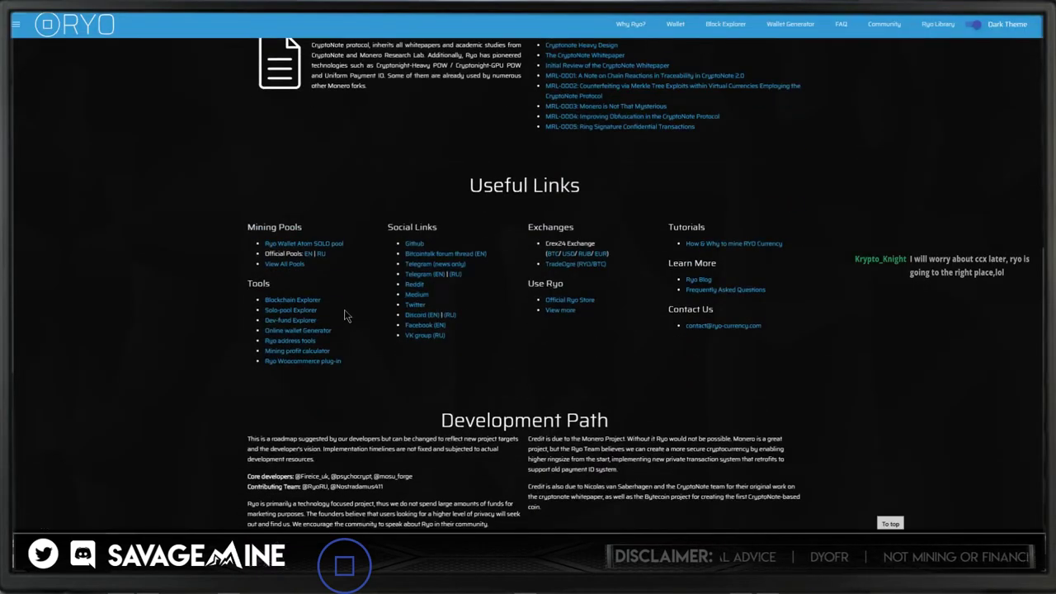
scroll(351, 311, up, 15)
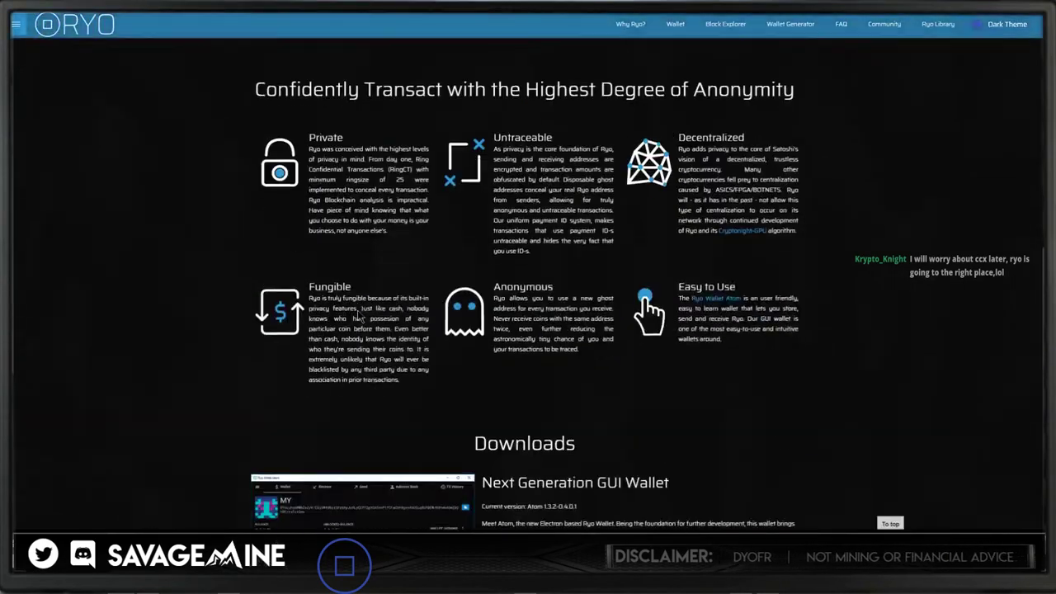
click(675, 24)
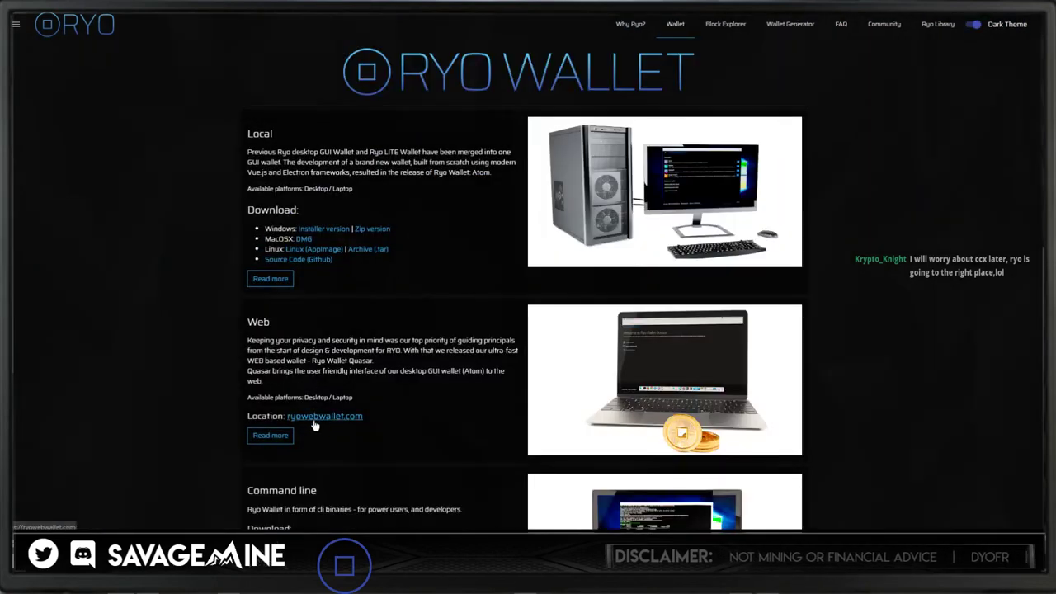
Open the web wallet from ryowebwallet.com, bring up its Ryo Wallet Quasar app window and view the app options.
click(334, 417)
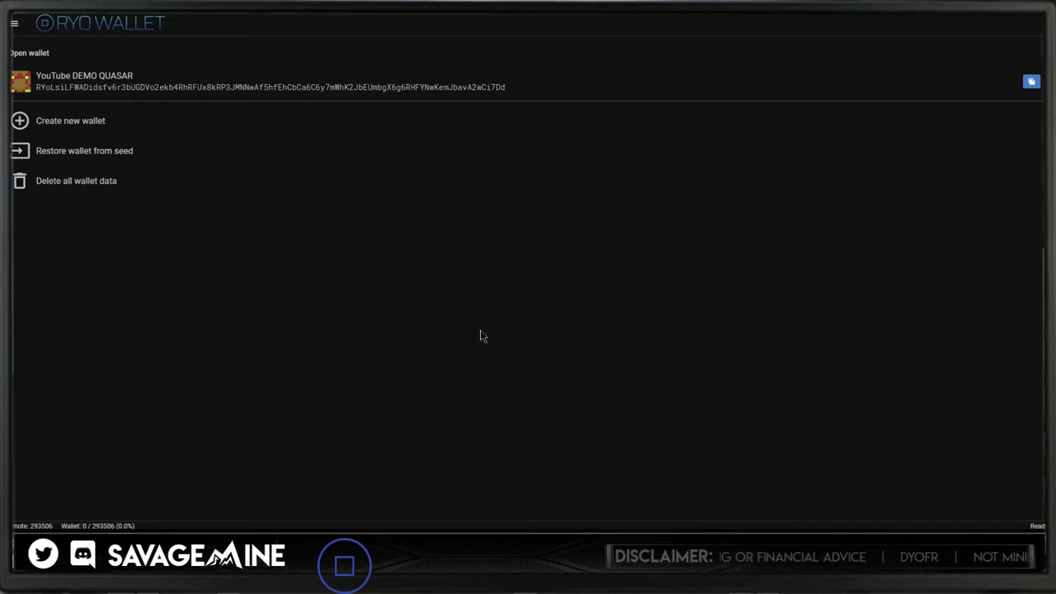
mouse_move(738, 548)
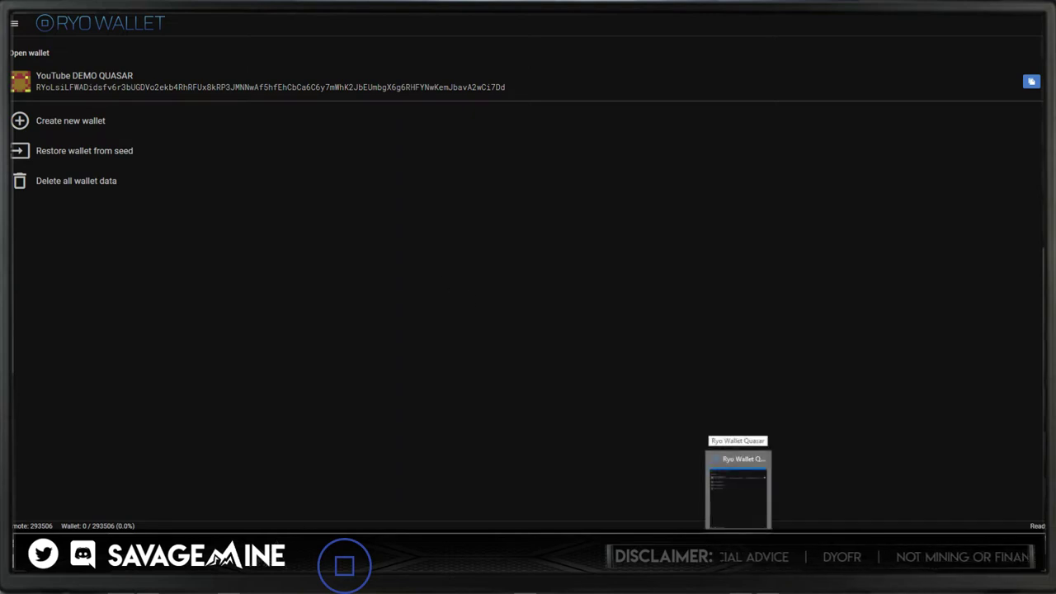
click(738, 491)
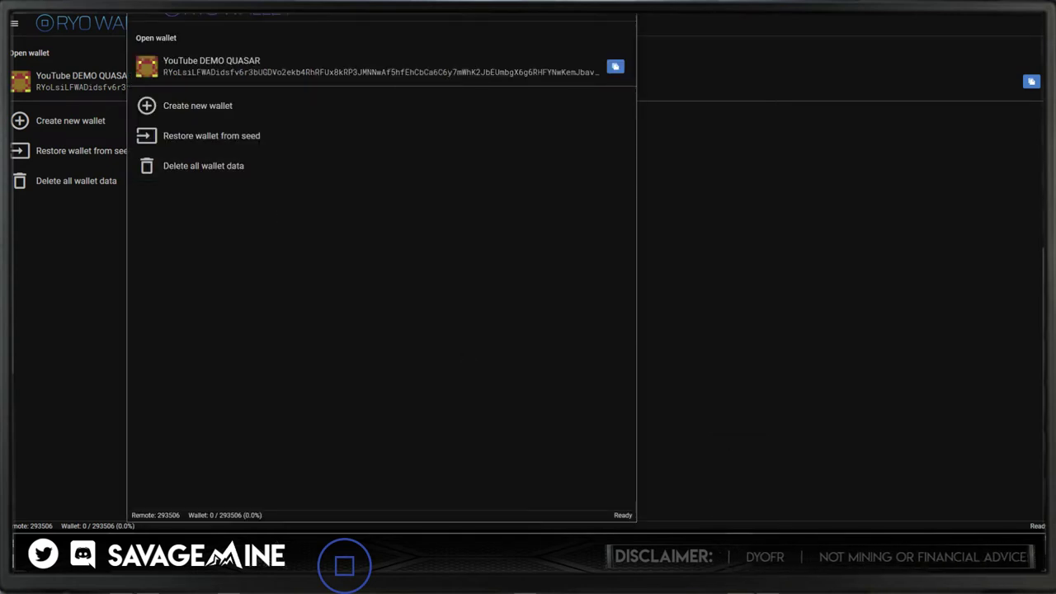
key(alt+F4)
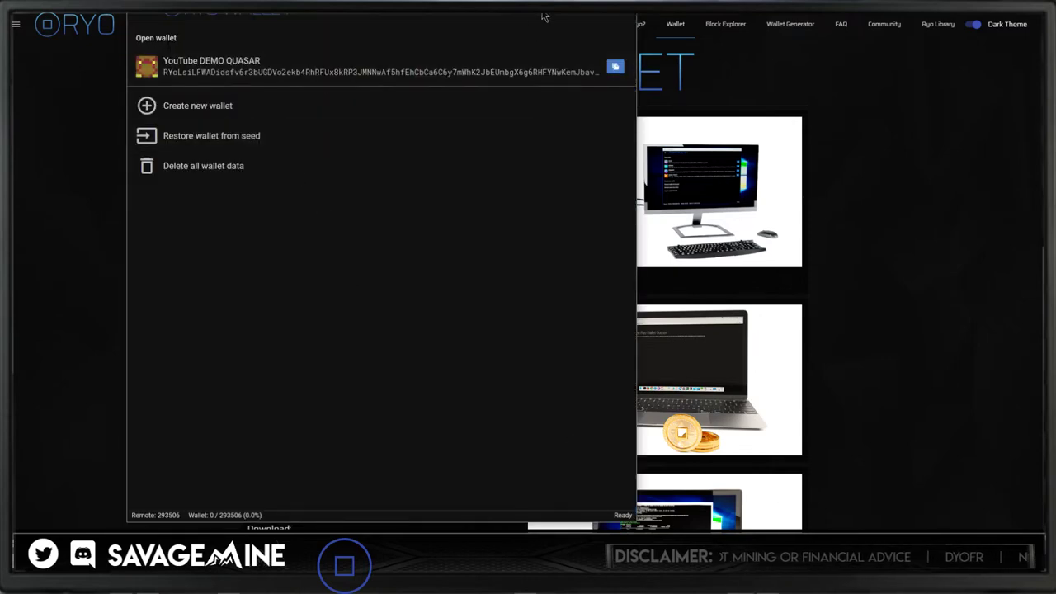
key(alt+f)
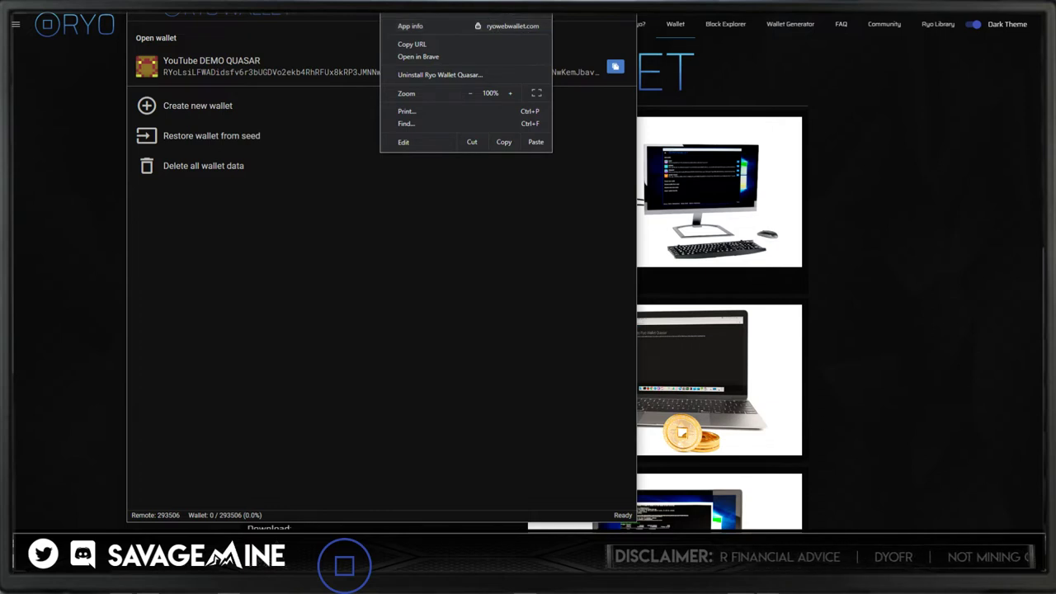
key(Escape)
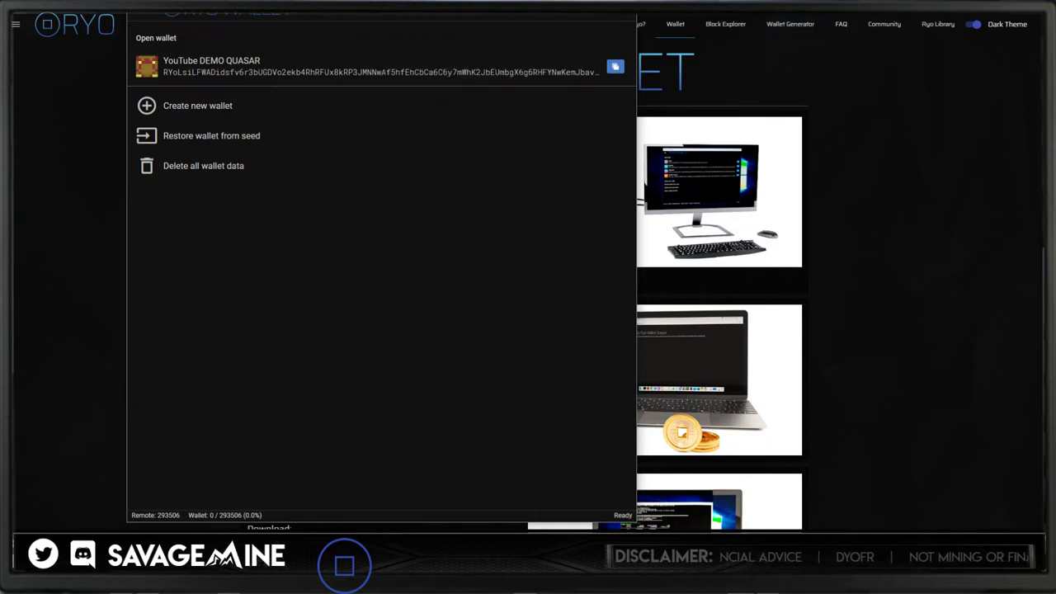
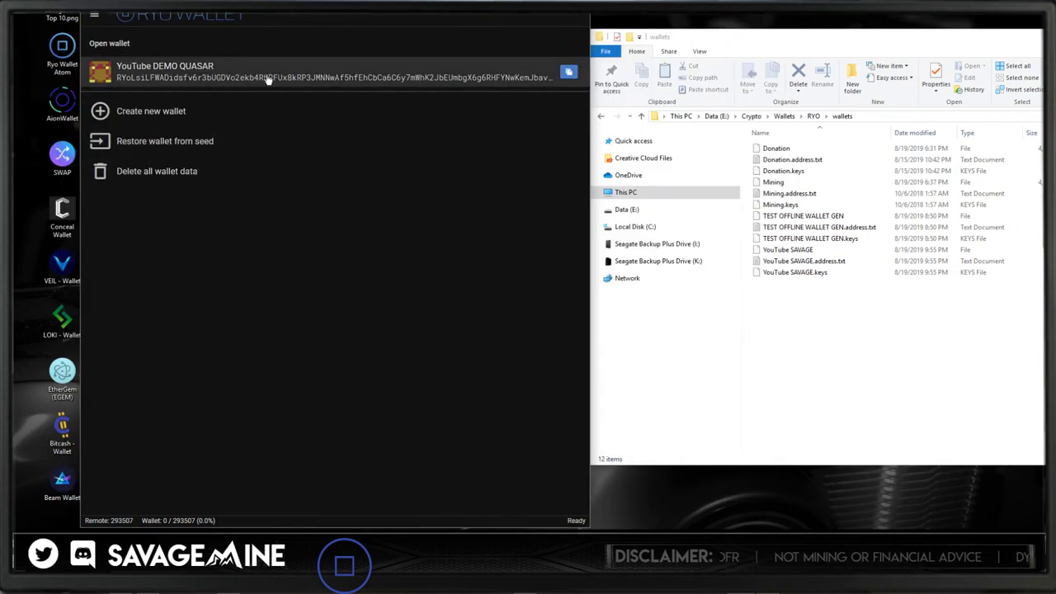
Open the YouTube DEMO QUASAR wallet and show its private keys.
click(172, 75)
click(392, 313)
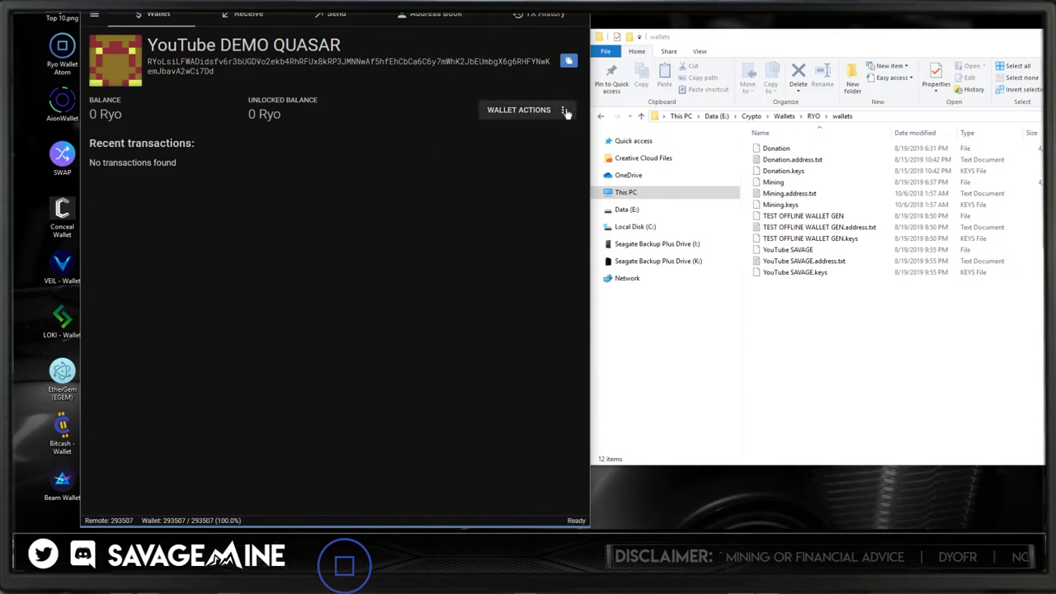
click(564, 111)
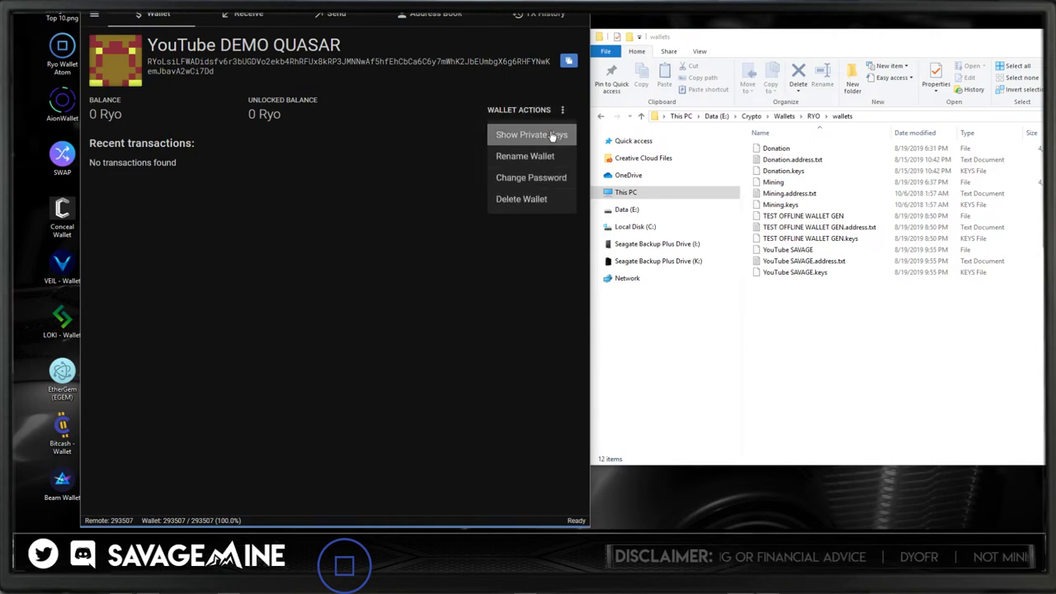
click(552, 136)
click(399, 314)
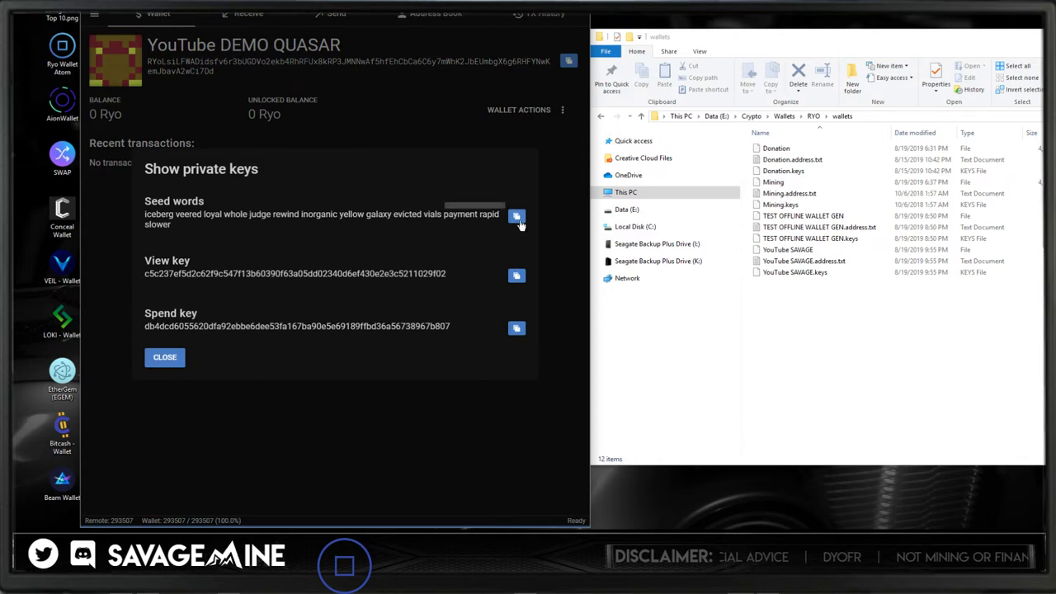
Copy the YouTube DEMO QUASAR wallet's seed words to the clipboard and close the private keys.
click(517, 217)
click(465, 294)
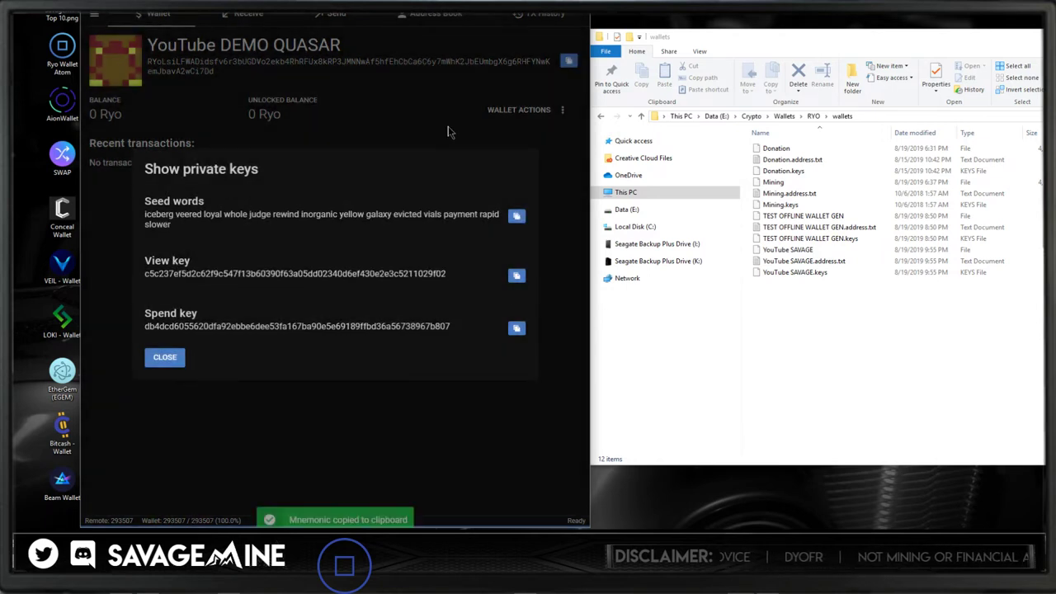
click(455, 139)
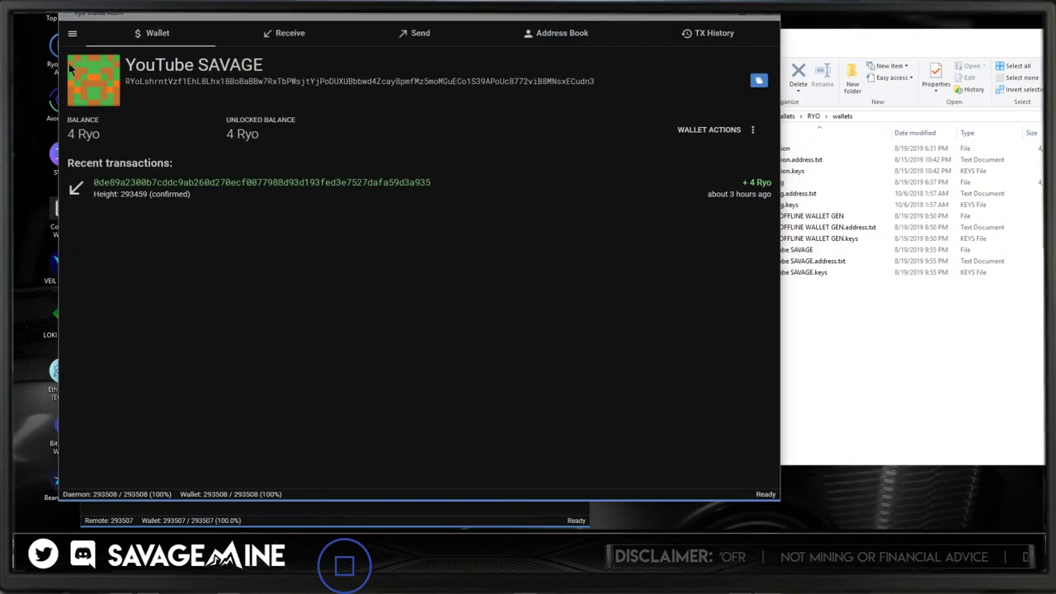
In Ryo Wallet Atom, close the YouTube SAVAGE wallet and return to the wallet list.
click(72, 33)
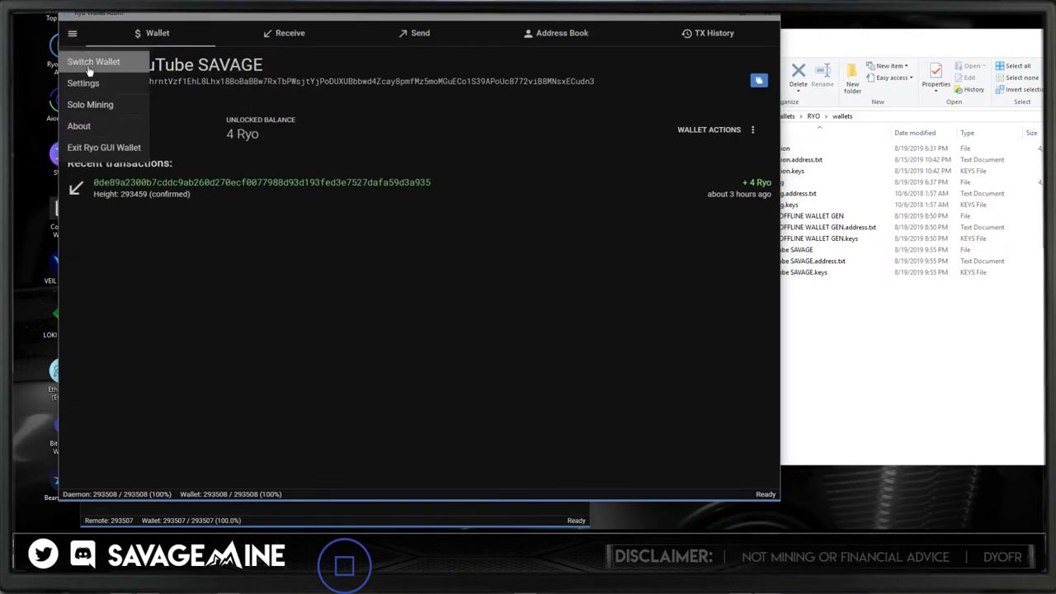
click(89, 62)
click(506, 295)
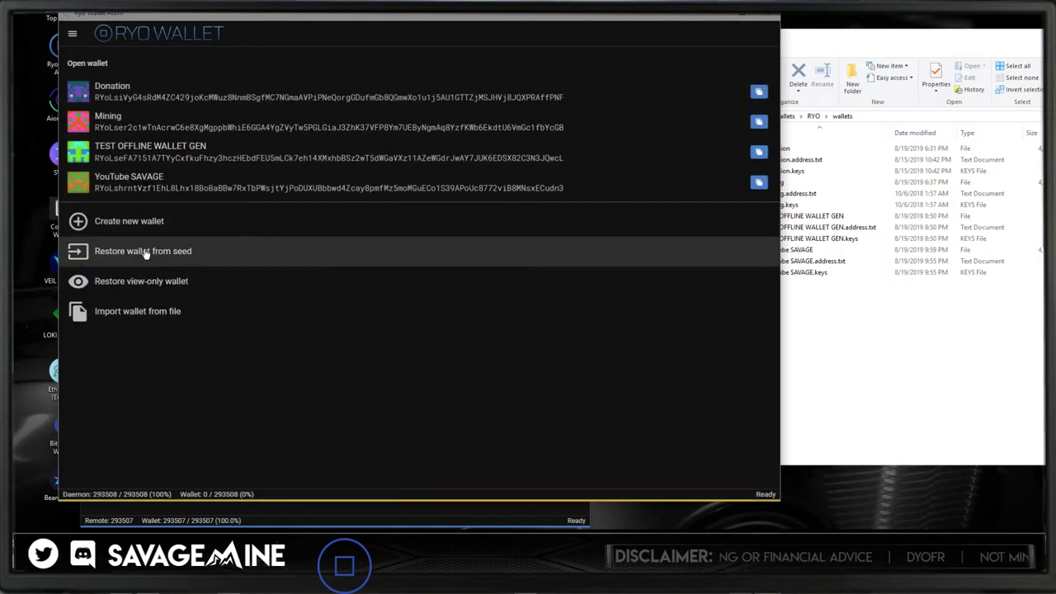
Start restoring a wallet from seed, name it QUASAR TEST and paste the copied mnemonic seed.
click(146, 253)
click(82, 76)
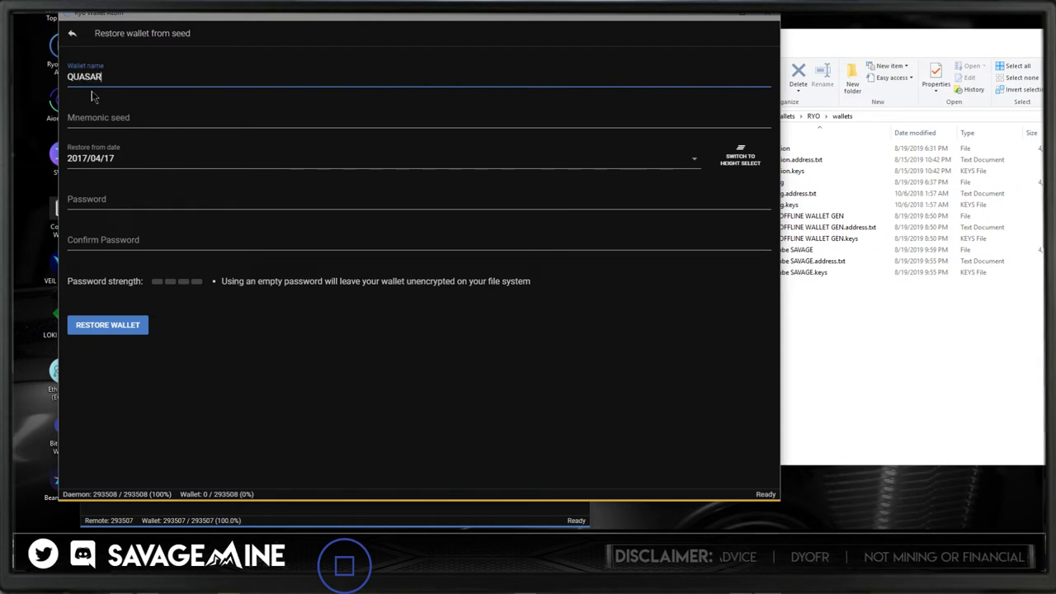
click(141, 116)
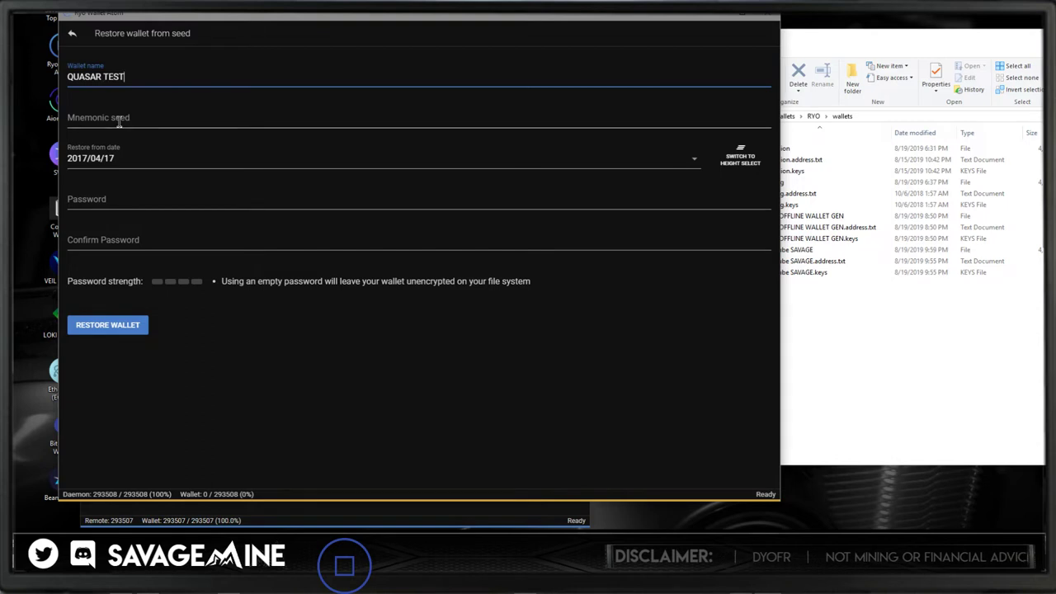
key(ctrl+v)
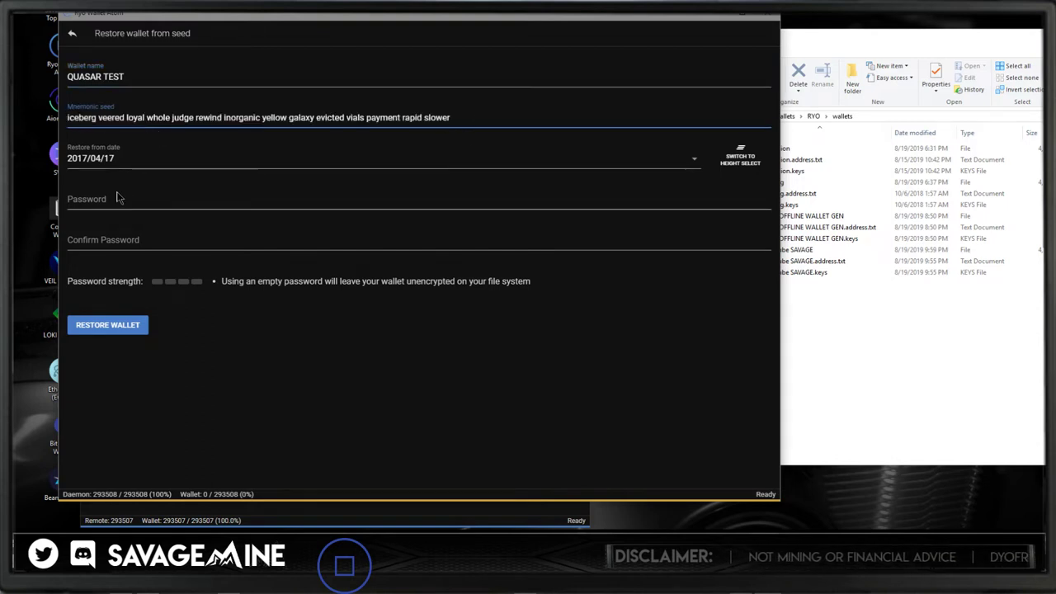
Set the restore-from date to 2019/08/17.
click(94, 161)
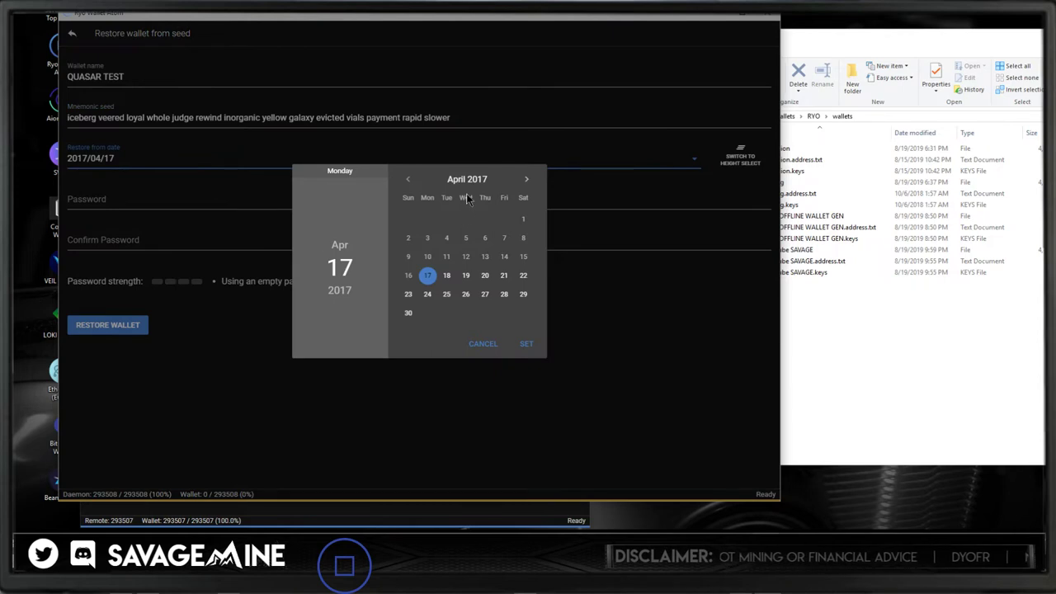
click(525, 181)
click(525, 181)
click(524, 180)
click(524, 181)
click(525, 180)
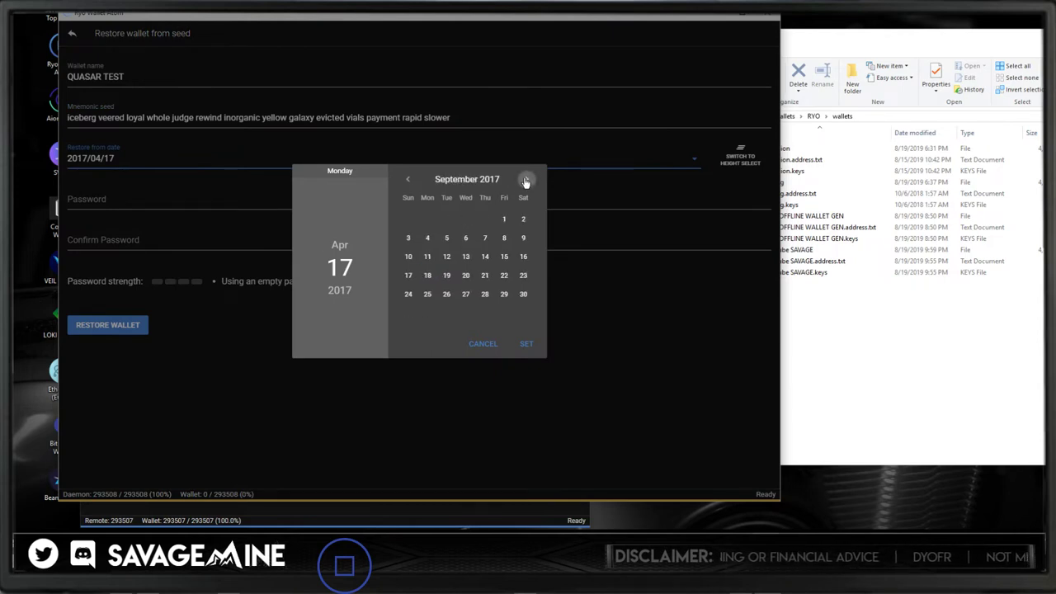
click(525, 181)
click(524, 181)
click(524, 181)
double_click(524, 181)
click(525, 181)
double_click(524, 181)
double_click(524, 181)
click(525, 181)
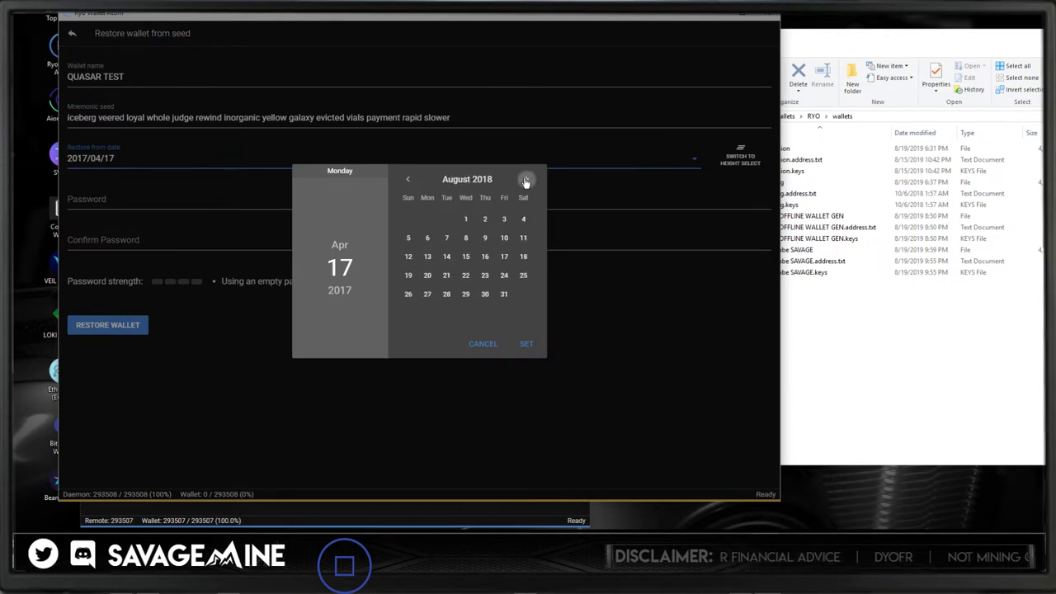
double_click(525, 181)
click(524, 181)
double_click(525, 180)
click(525, 181)
double_click(524, 181)
click(524, 180)
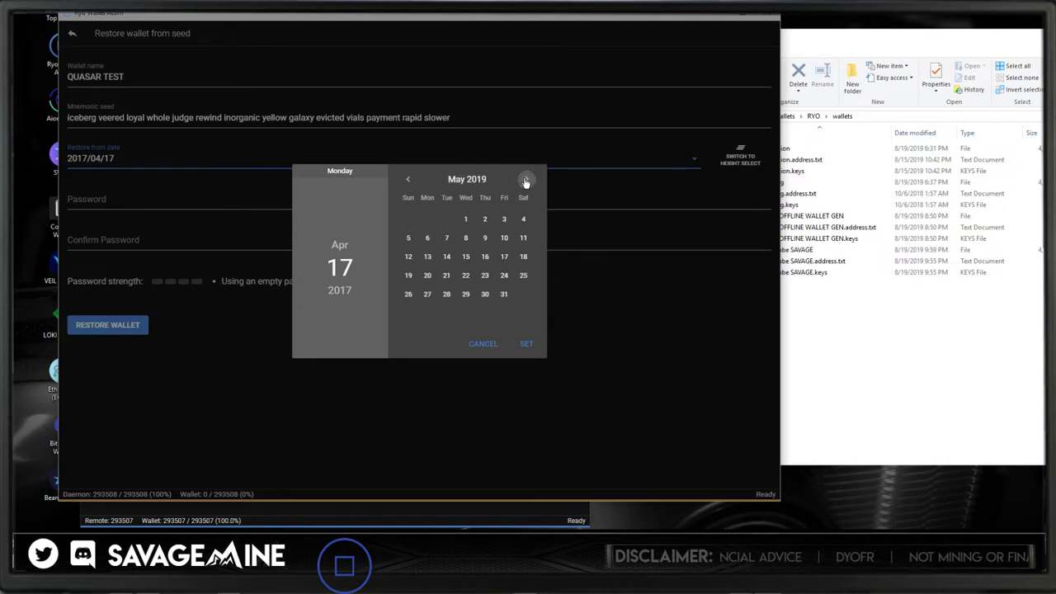
double_click(525, 181)
click(524, 180)
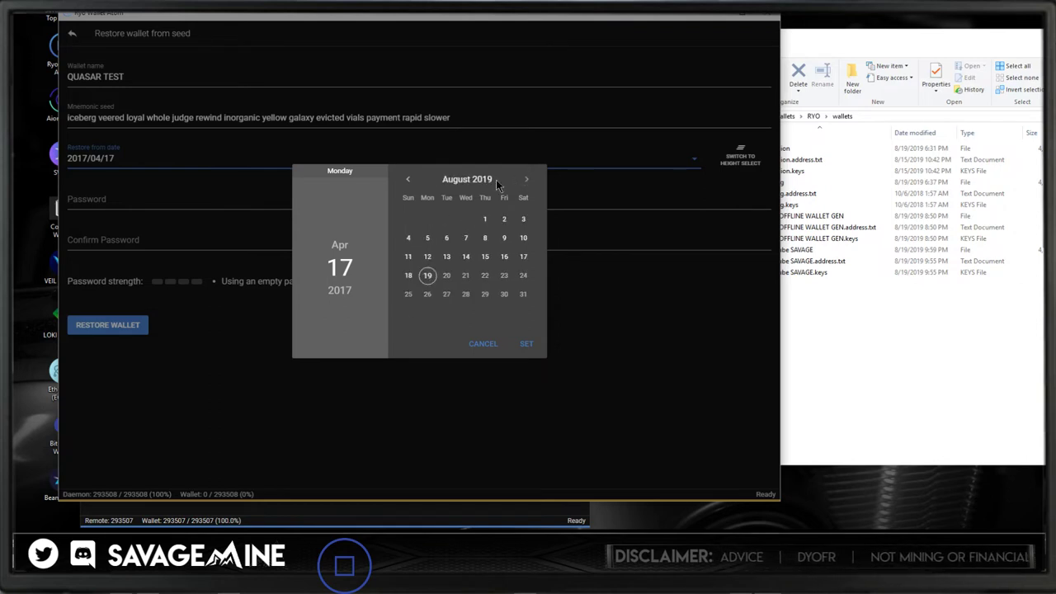
click(523, 256)
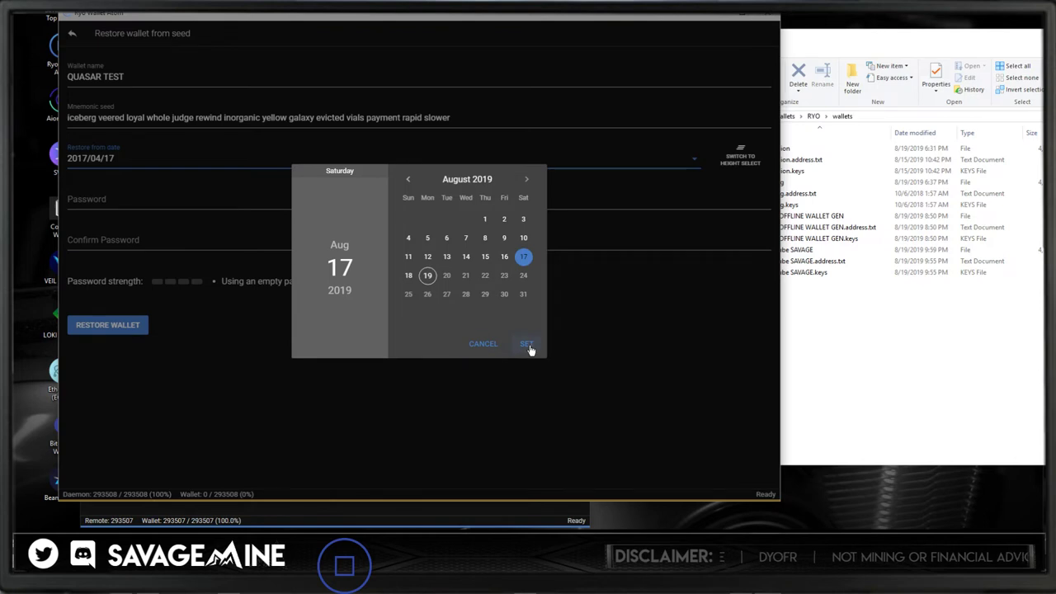
click(528, 344)
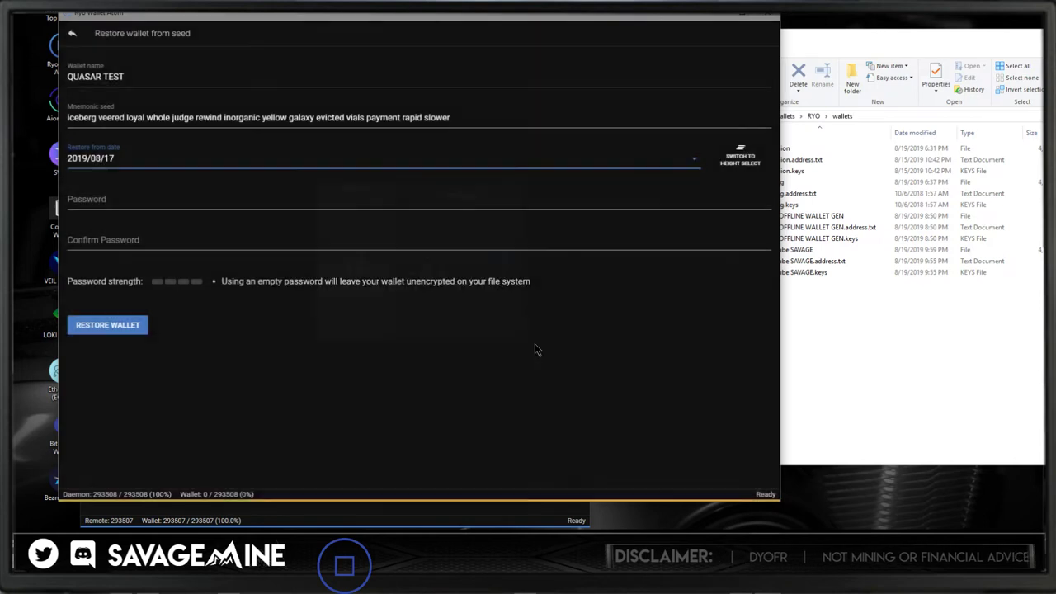
Restore the QUASAR TEST wallet with an empty password and return to the wallet list.
click(119, 328)
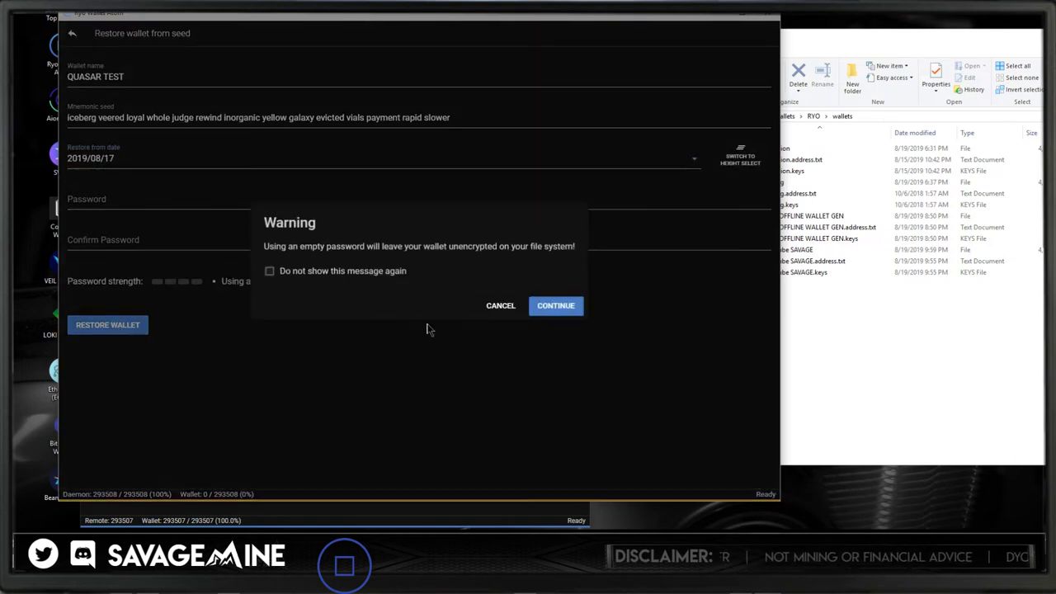
click(556, 307)
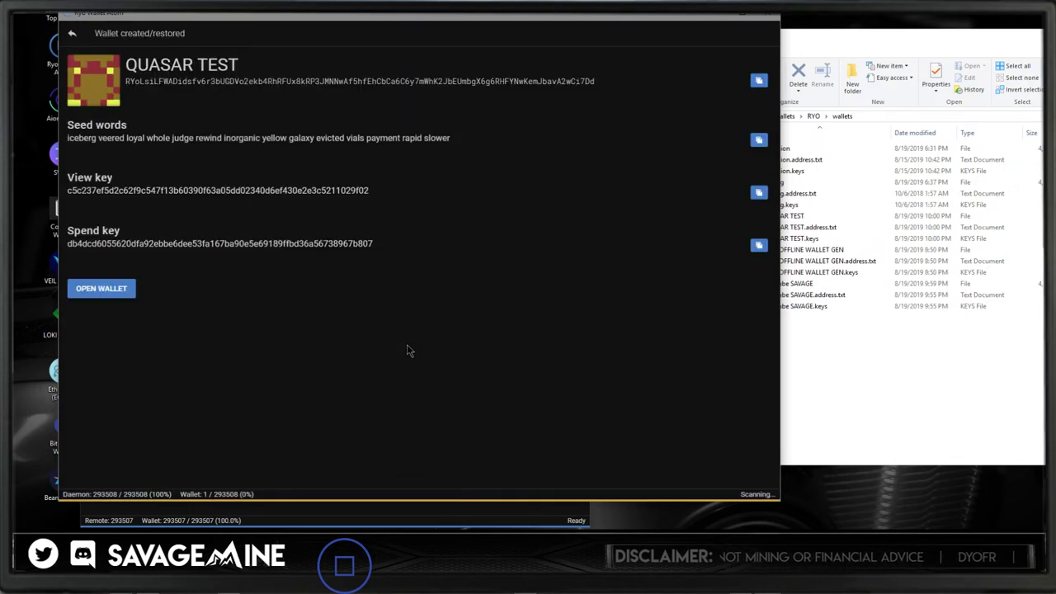
click(71, 36)
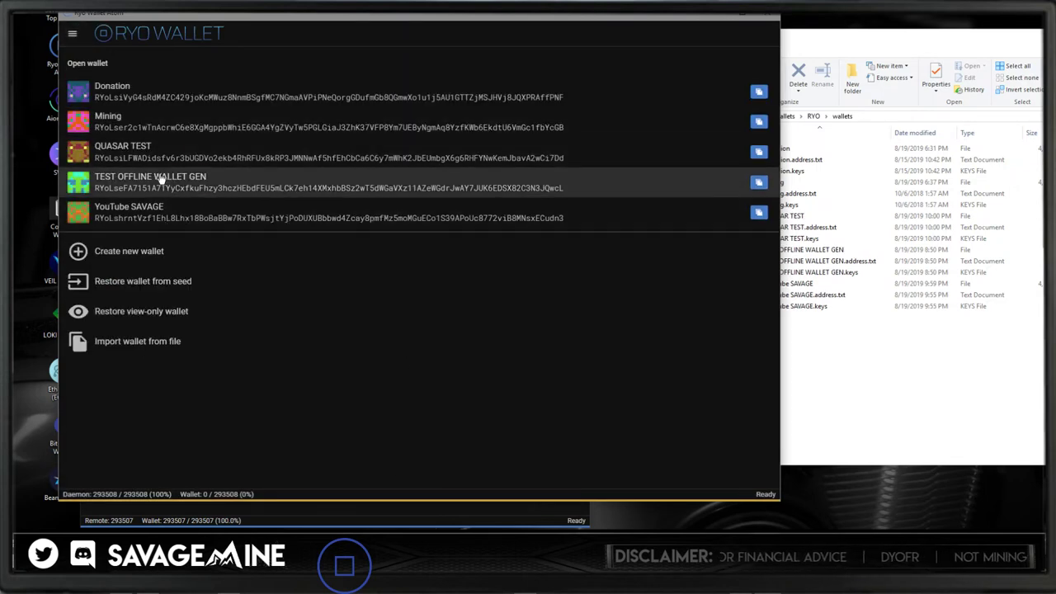
Open the restored QUASAR TEST wallet and view its receive addresses and send form.
click(367, 177)
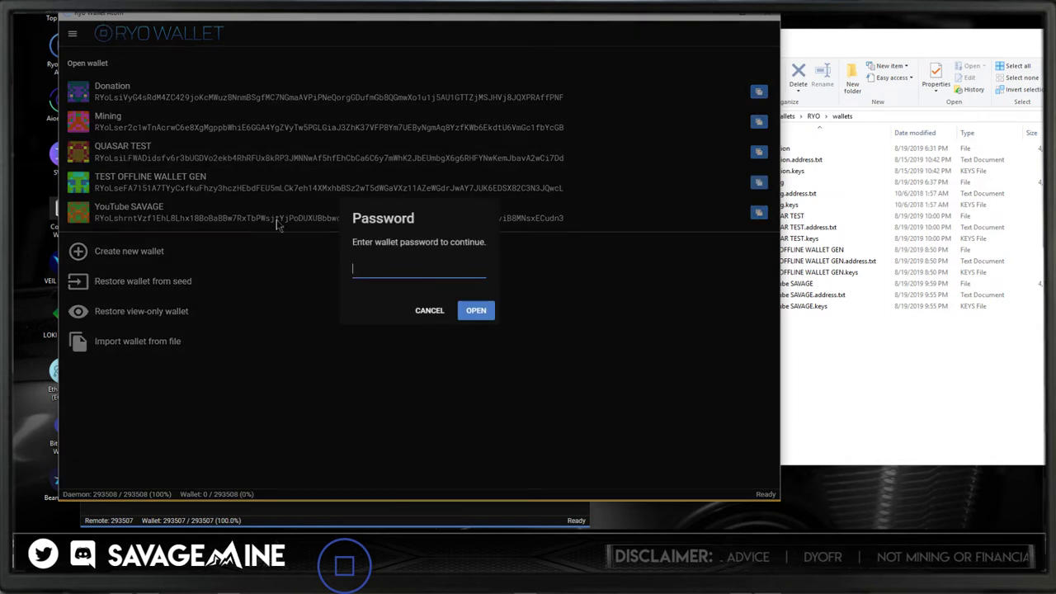
click(476, 310)
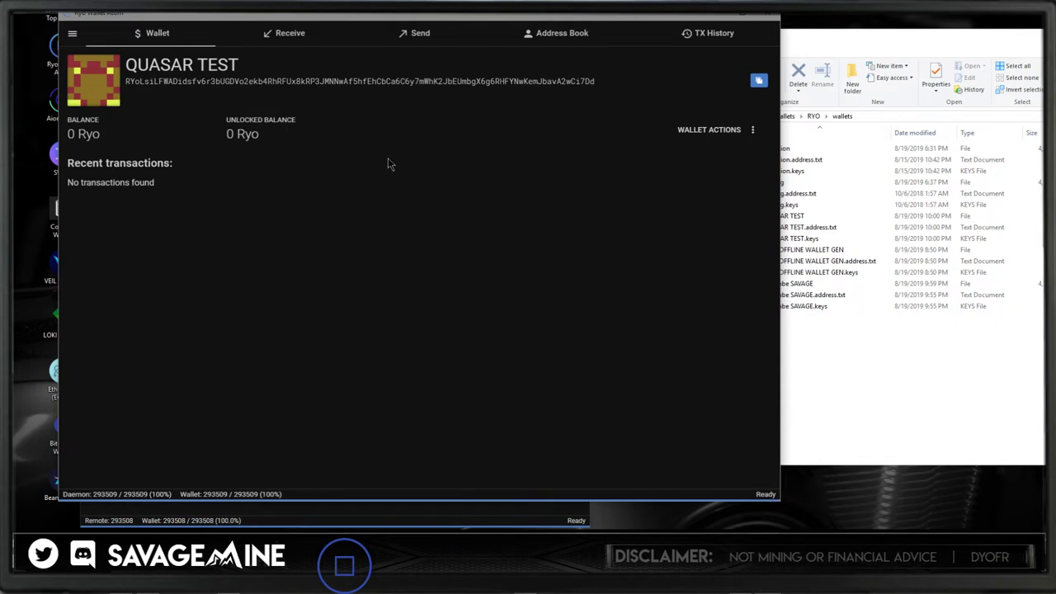
click(297, 33)
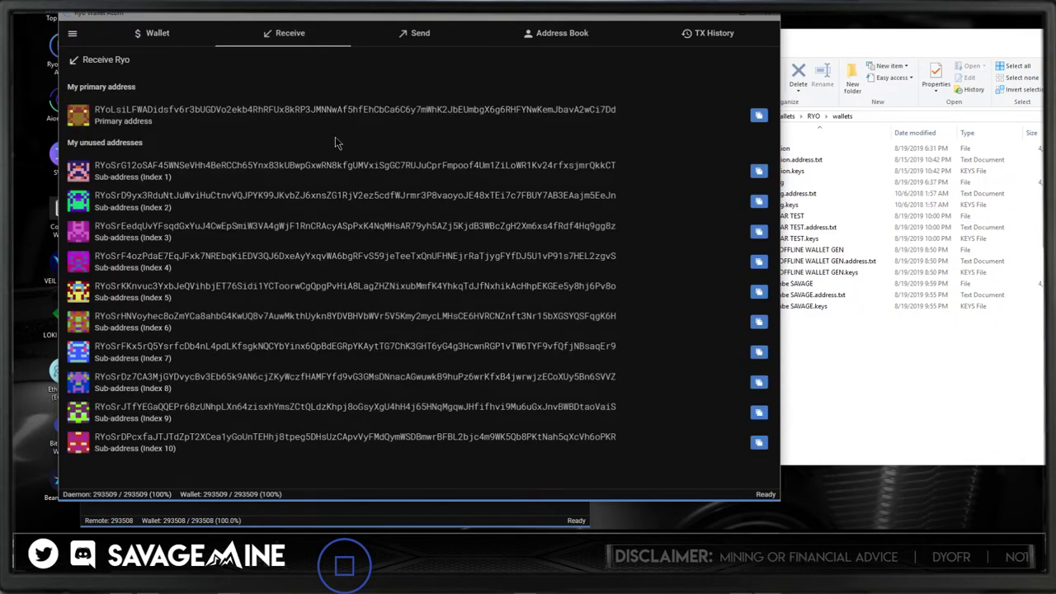
click(421, 35)
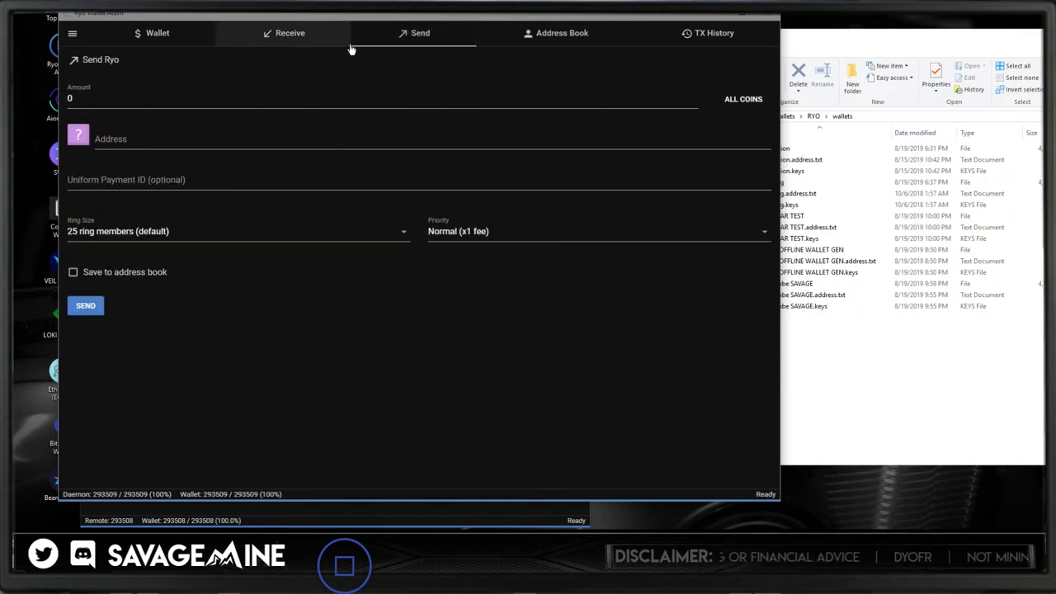
click(293, 36)
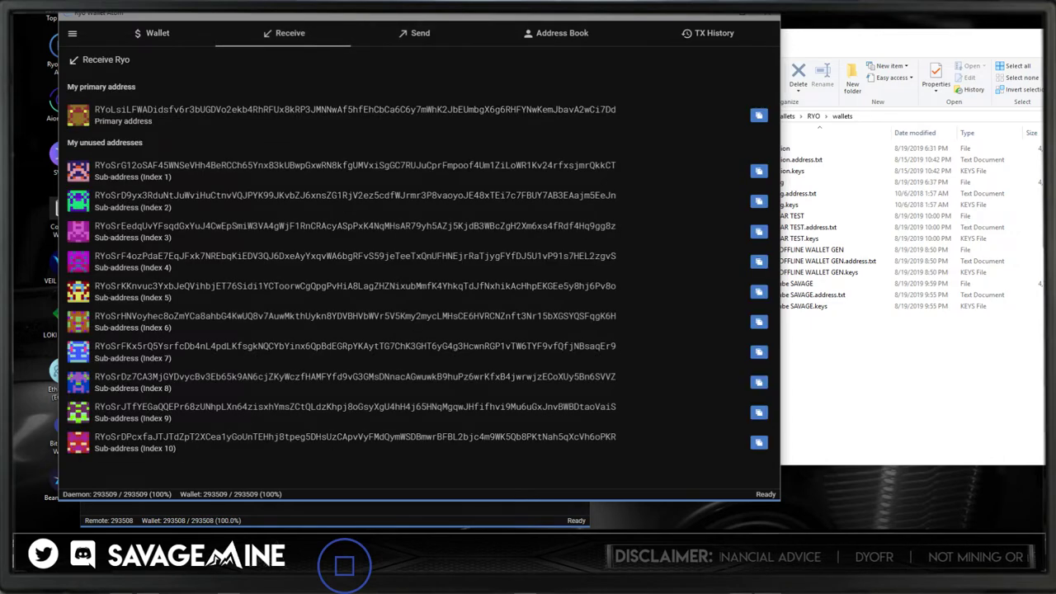
Switch to the Ryo Wallet Quasar window, then reposition and widen it for comparison with the Atom wallet.
key(alt+Tab)
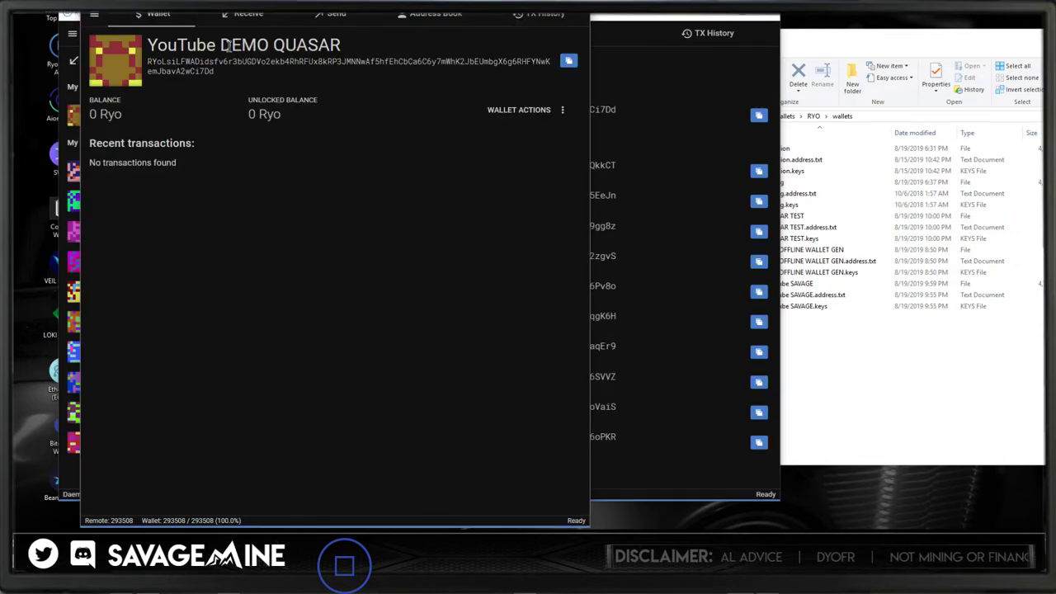
drag(239, 9, 288, 14)
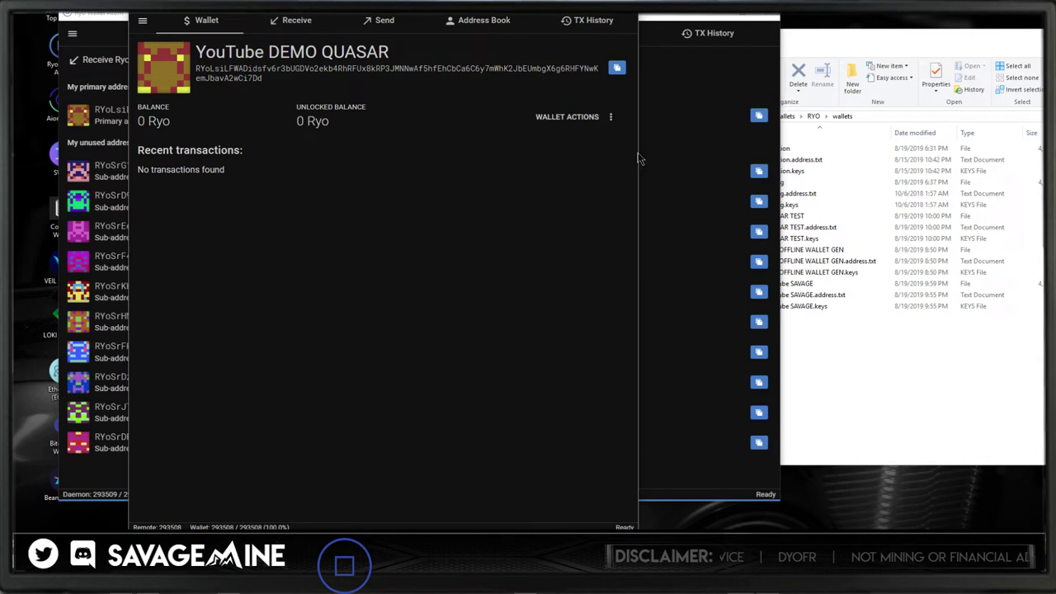
drag(638, 159, 719, 153)
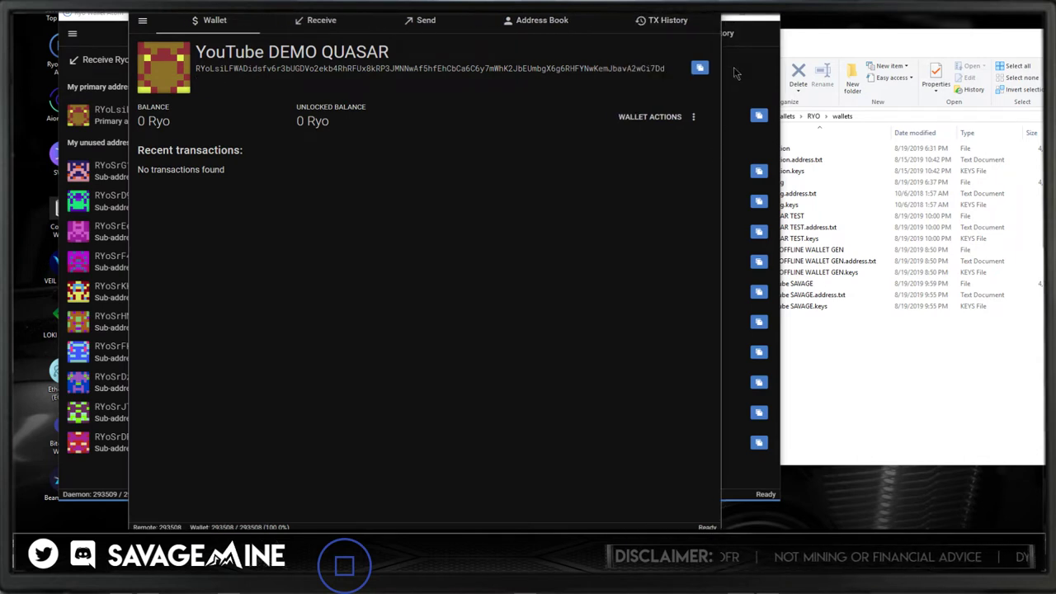
Switch to the Ryo Wallet Atom window, then reposition and widen it to compare its addresses with the Quasar wallet.
click(737, 75)
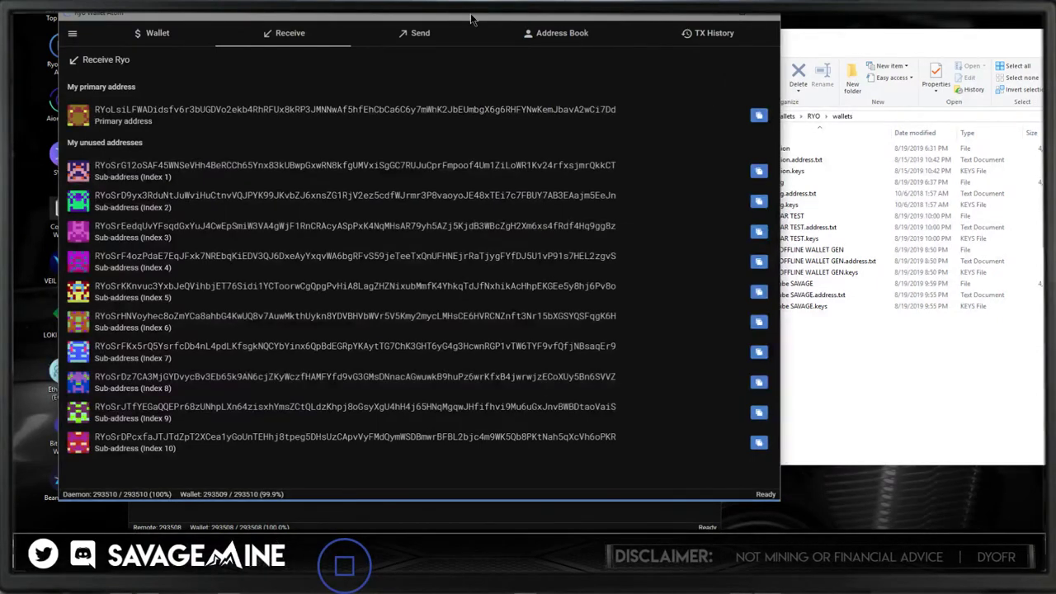
drag(473, 23, 576, 29)
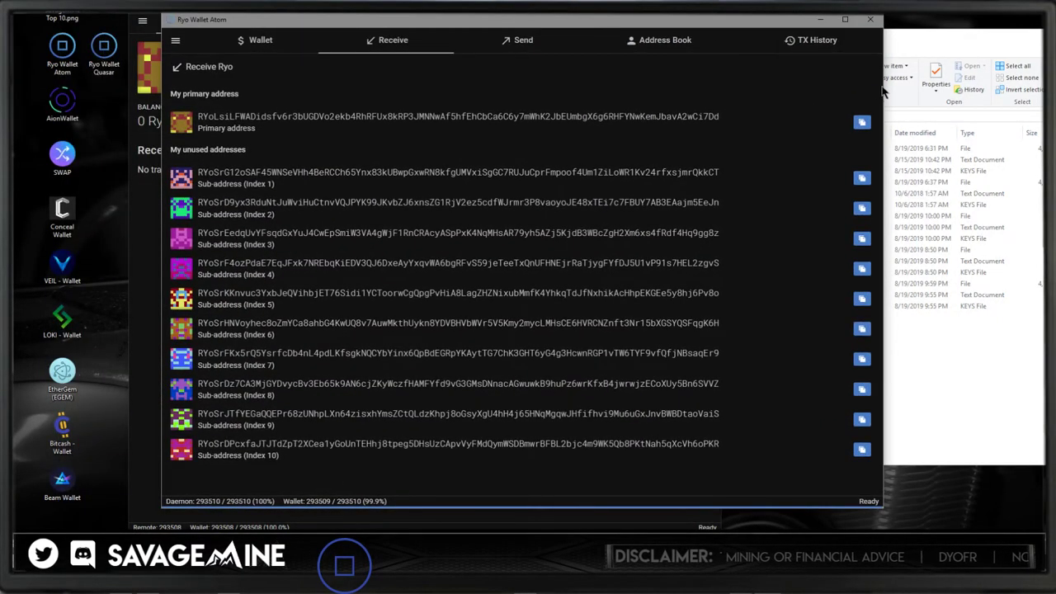
drag(884, 85, 976, 87)
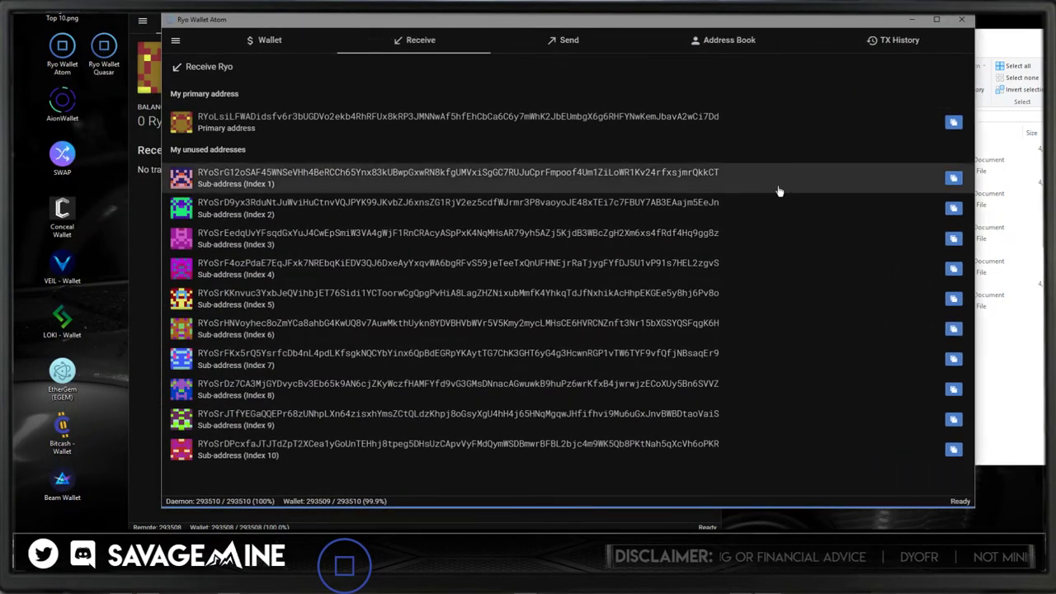
drag(369, 16, 299, 12)
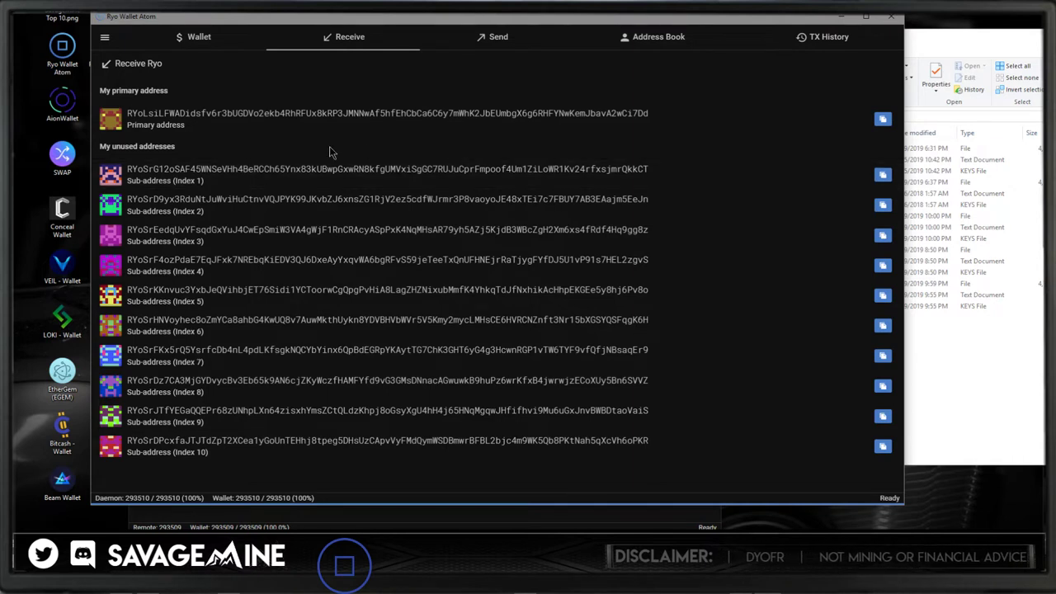
Minimize Ryo Wallet Atom and open the receive page of the YouTube DEMO QUASAR wallet in Ryo Wallet Quasar.
click(104, 39)
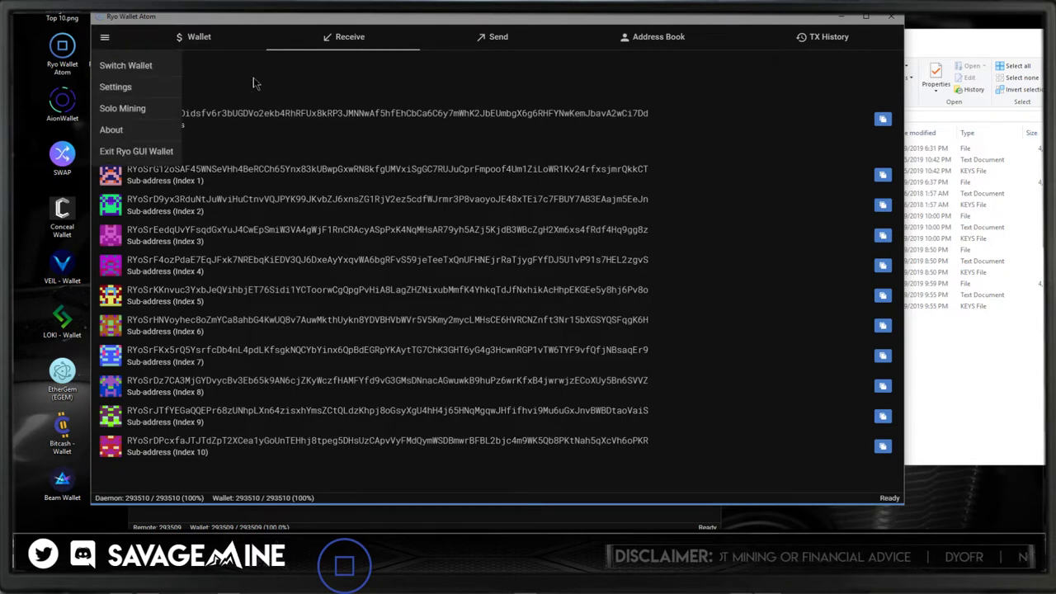
click(841, 16)
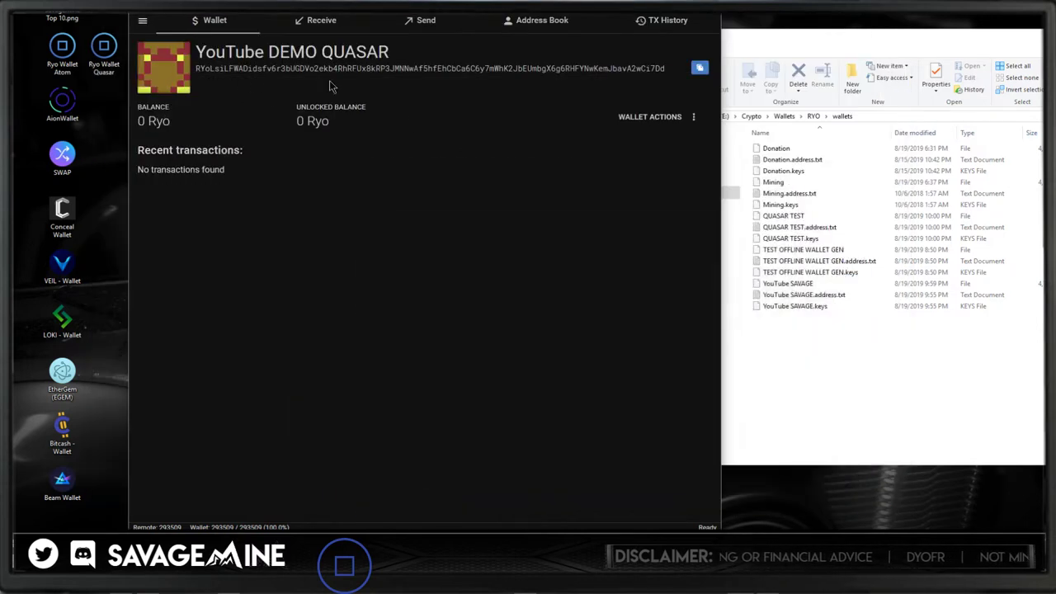
click(329, 27)
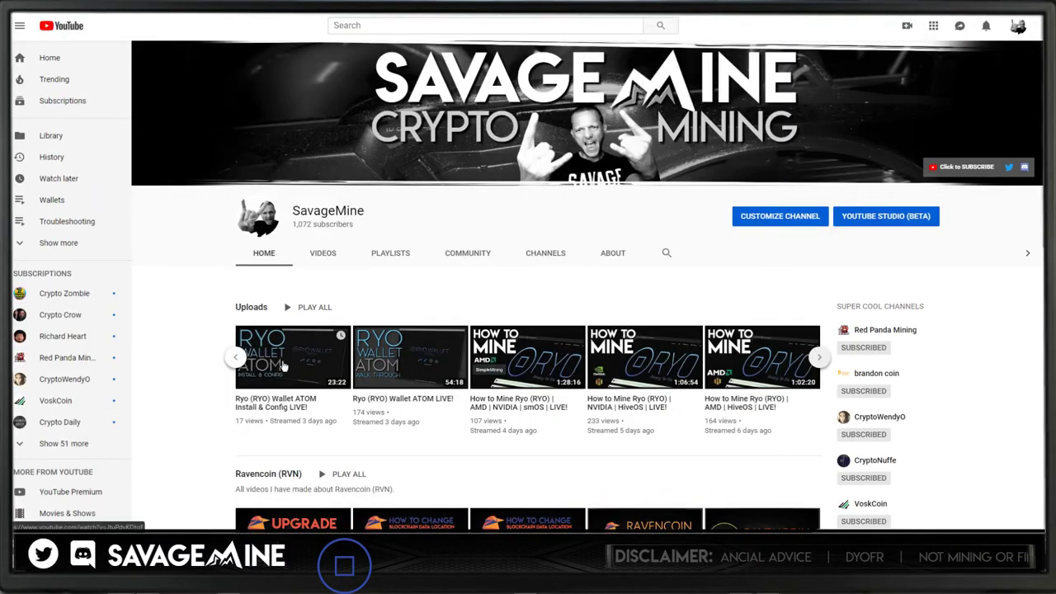
Browse the Uploads row on the SavageMine YouTube channel's home page.
click(237, 357)
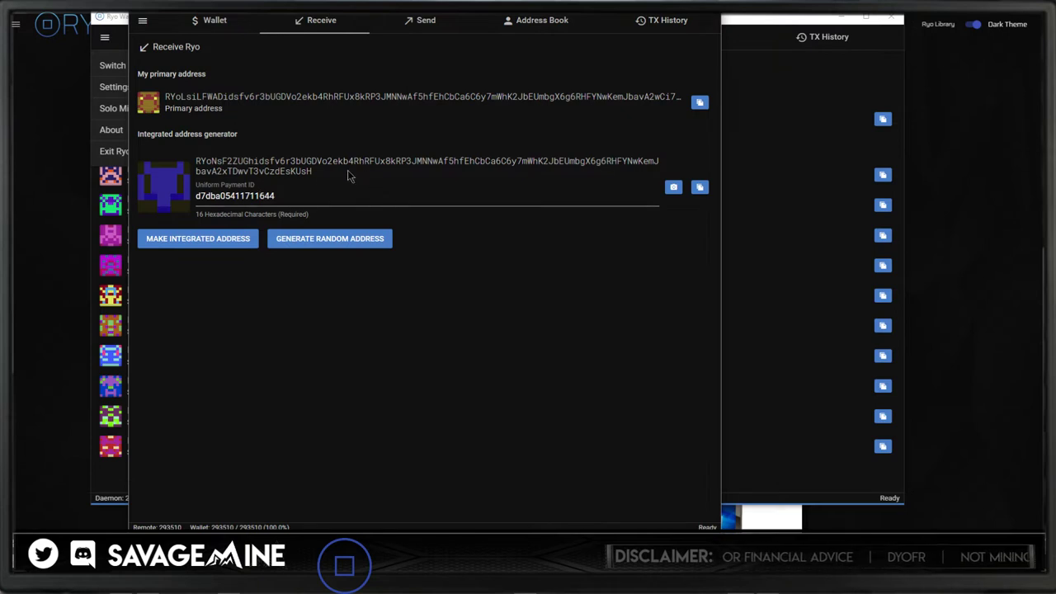
Examine the Quasar wallet's integrated address, its payment ID and QR code, then return to the wallet overview.
drag(197, 162, 317, 173)
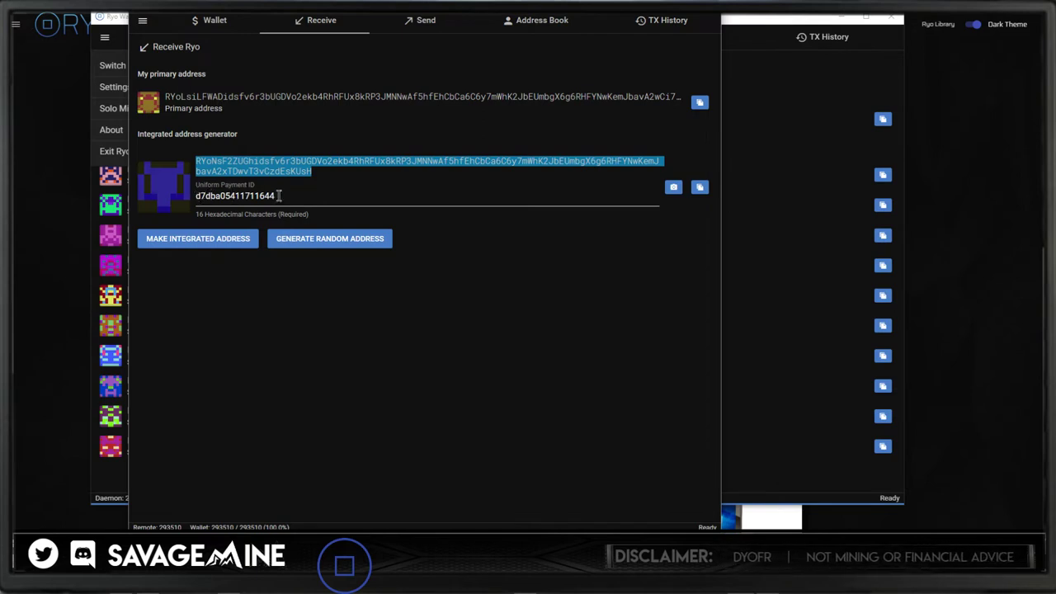
click(326, 186)
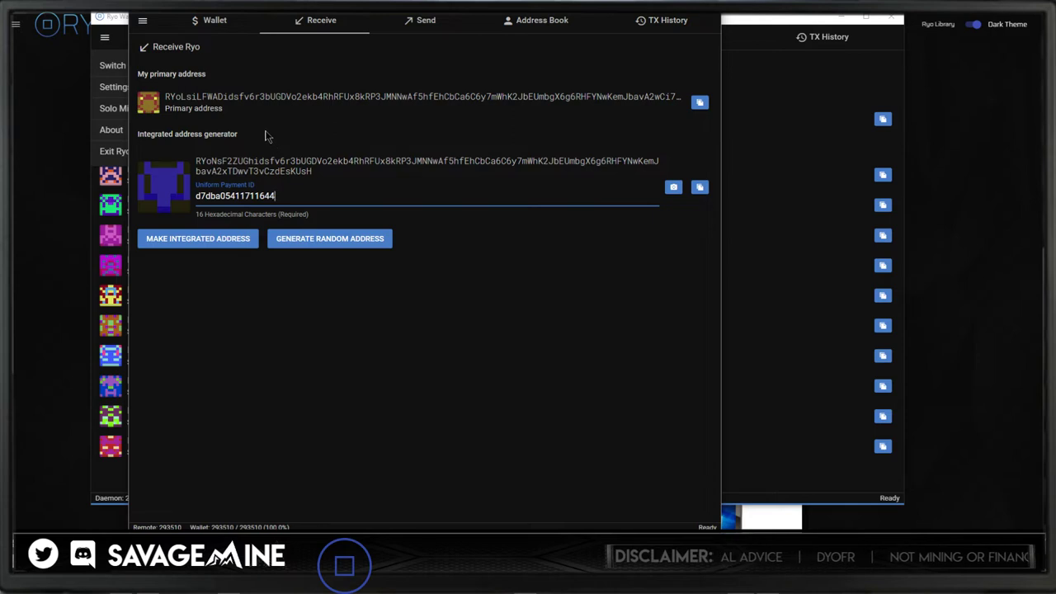
click(265, 169)
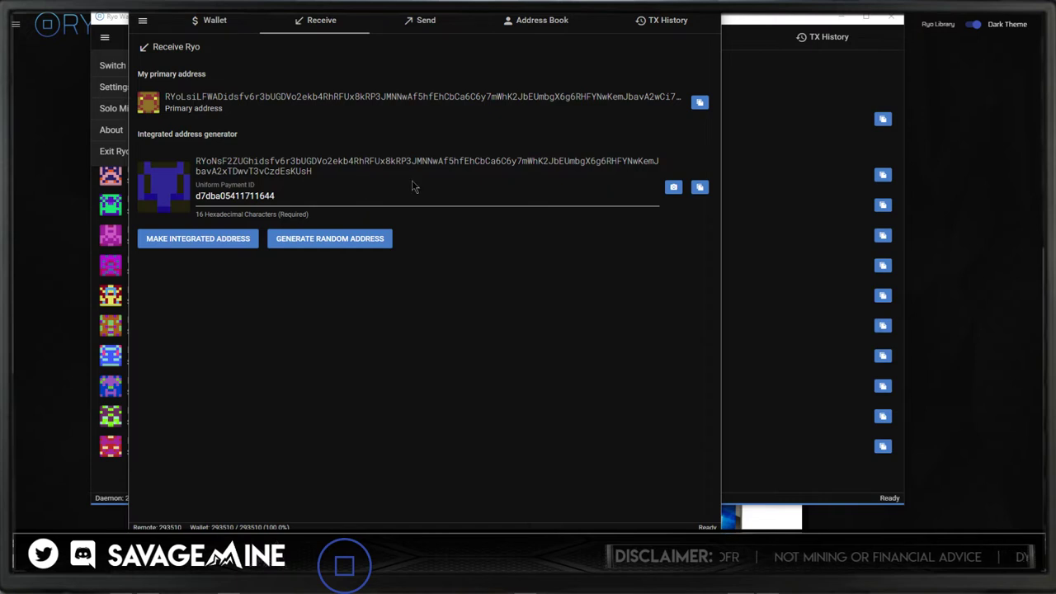
click(673, 187)
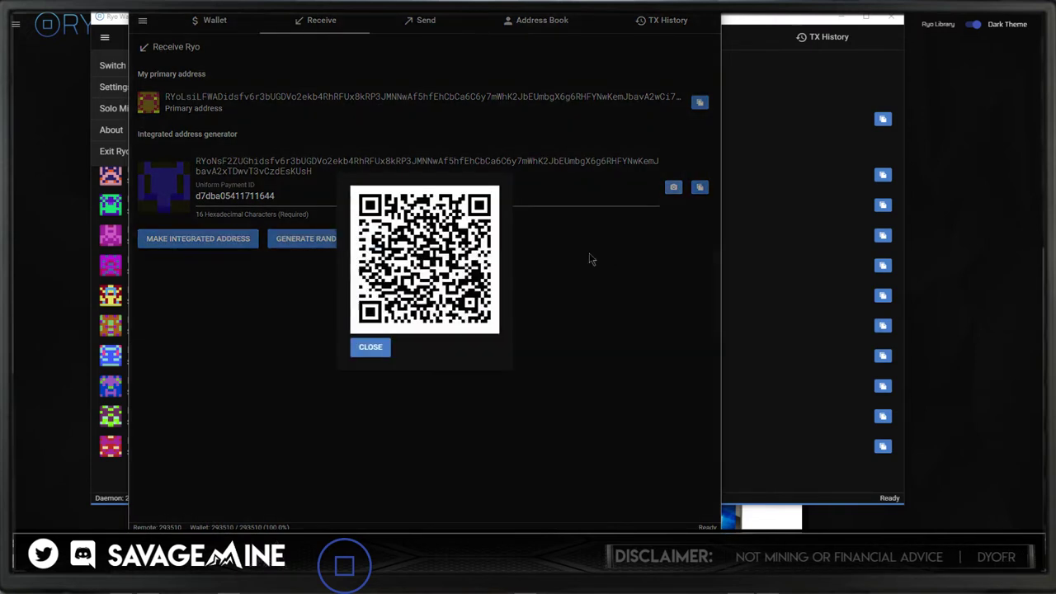
click(371, 347)
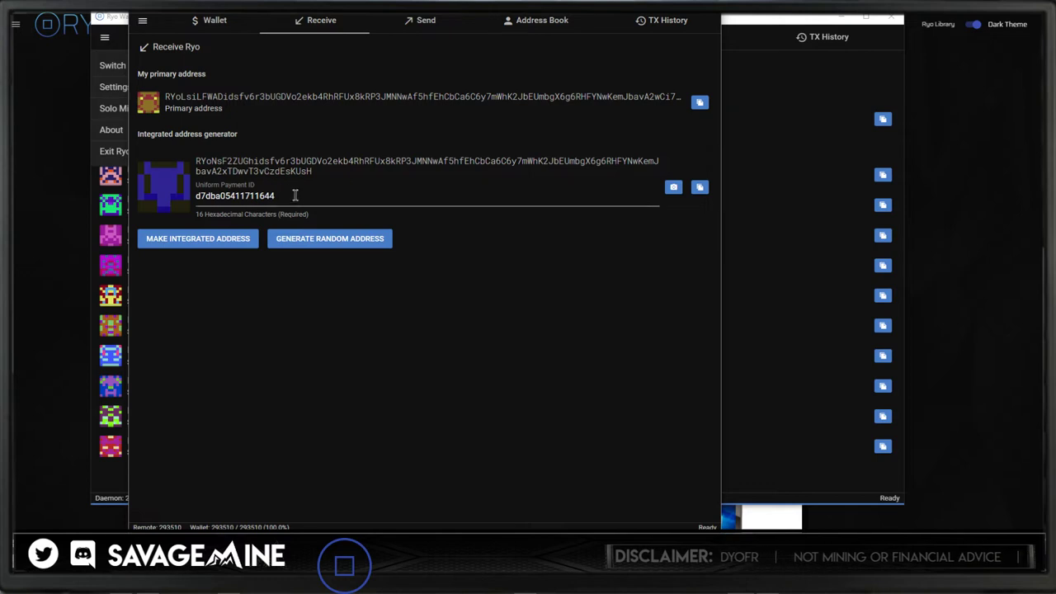
click(207, 21)
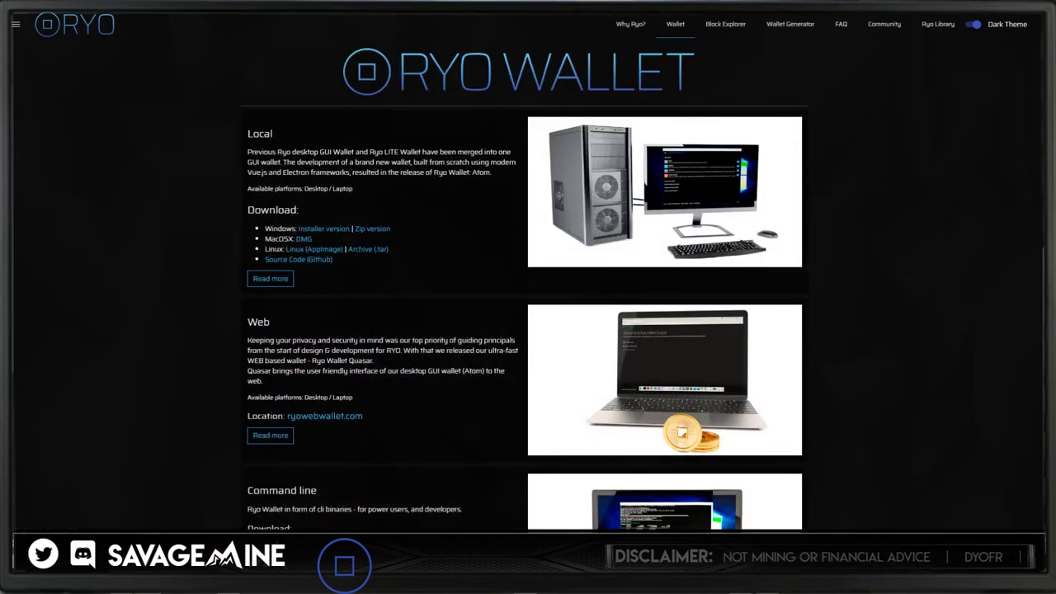
right_click(301, 13)
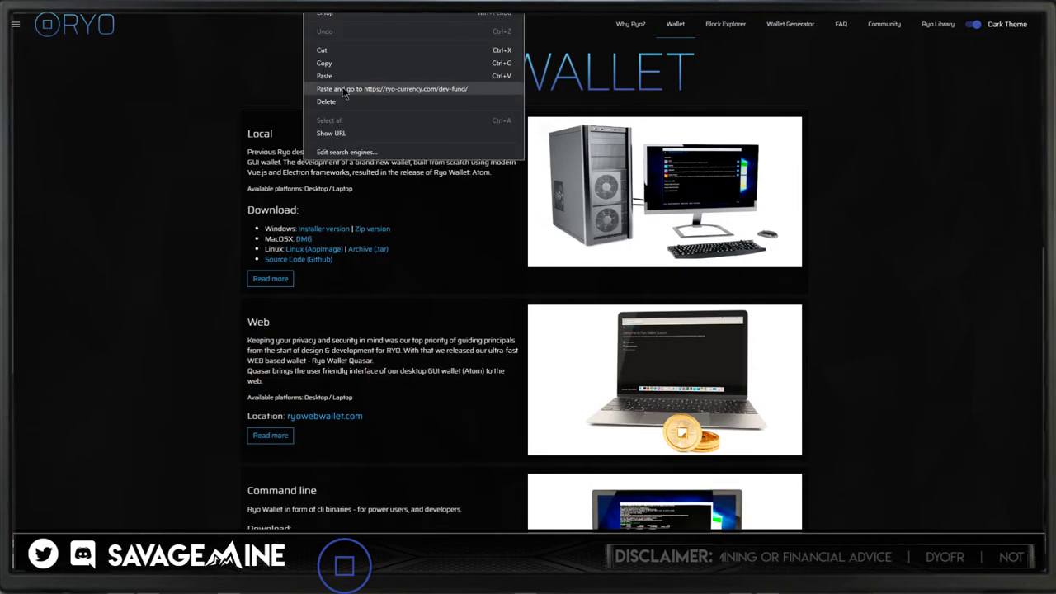